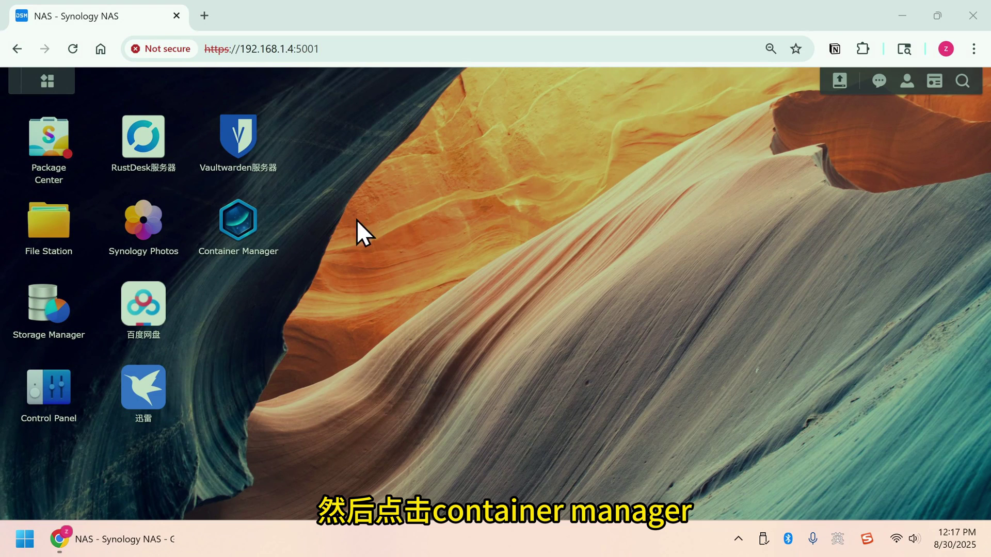
# Step: Search the Container Manager registry for n8n and download the n8nio/n8n image with the latest tag
pyautogui.click(234, 238)
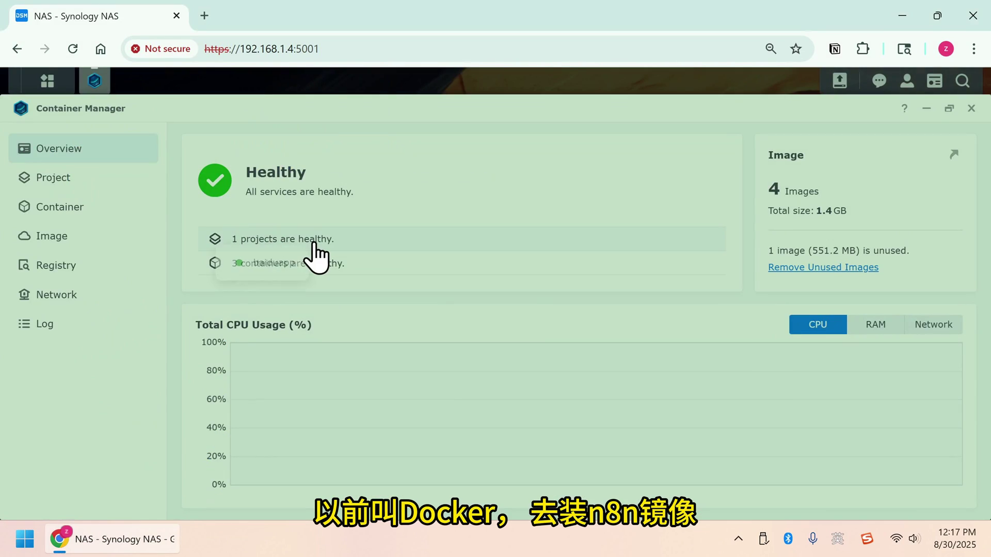
pyautogui.click(93, 274)
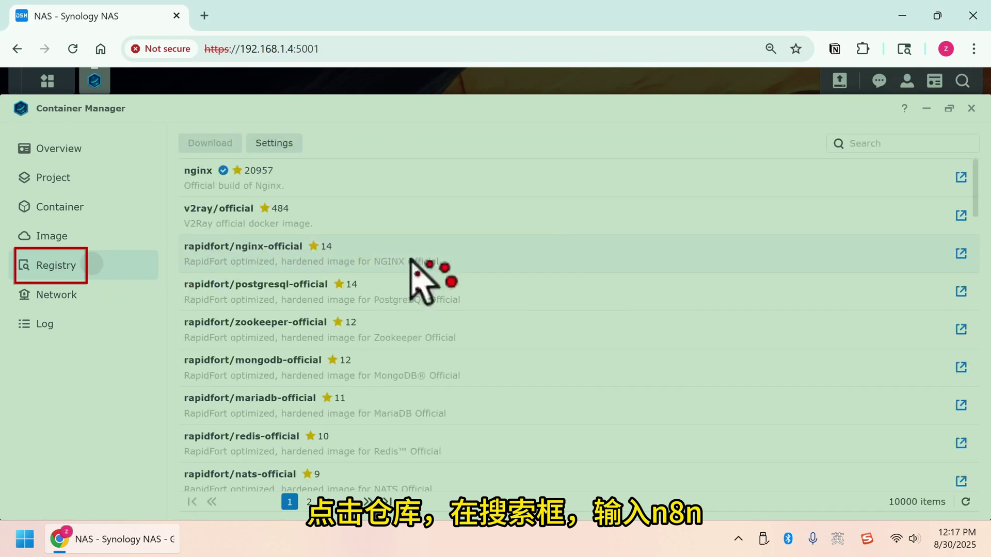
pyautogui.click(873, 150)
pyautogui.write('n8n')
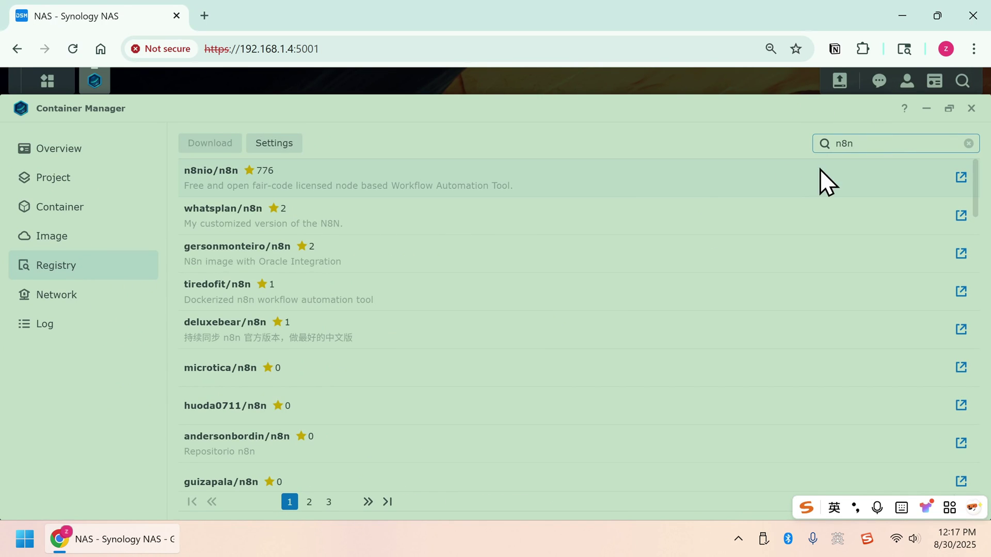
pyautogui.rightClick(237, 173)
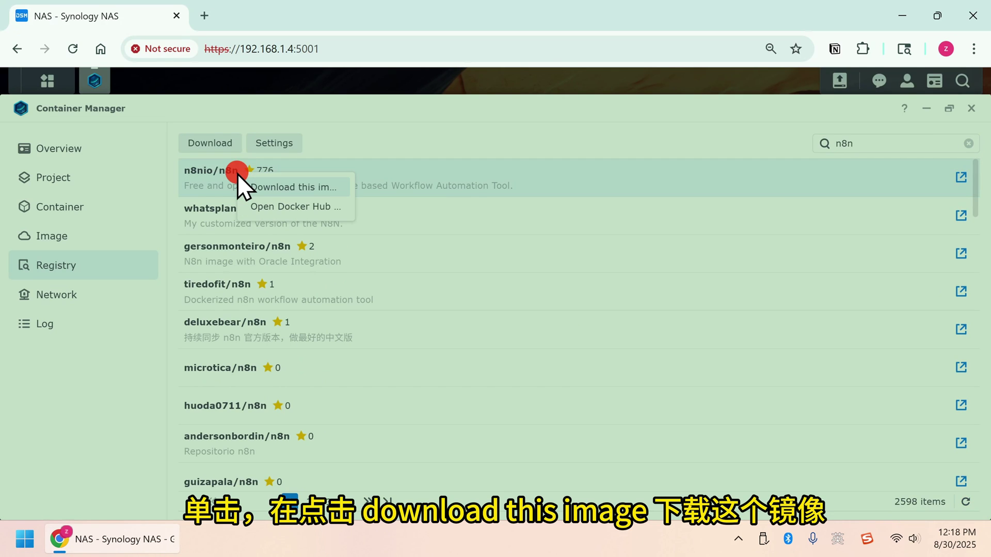
pyautogui.click(287, 189)
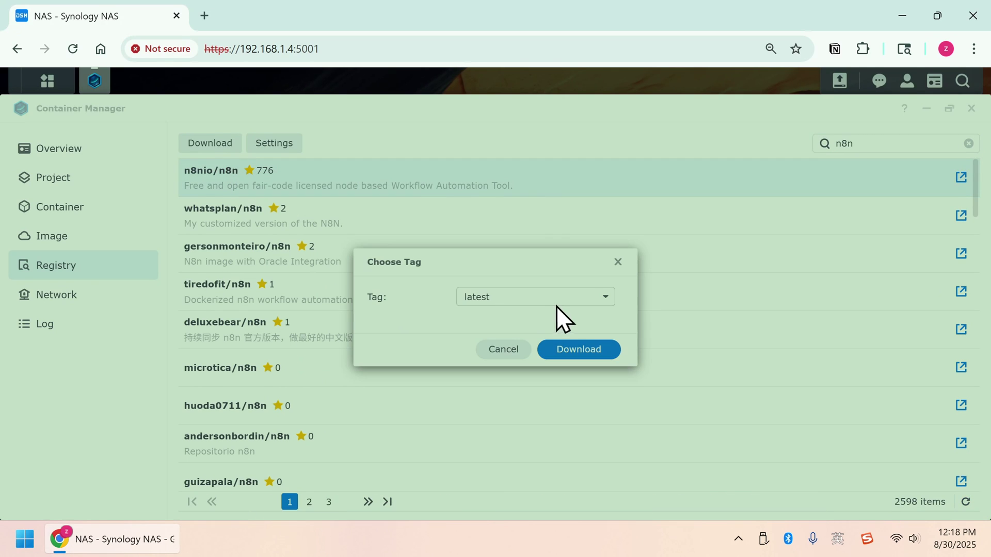
pyautogui.click(579, 346)
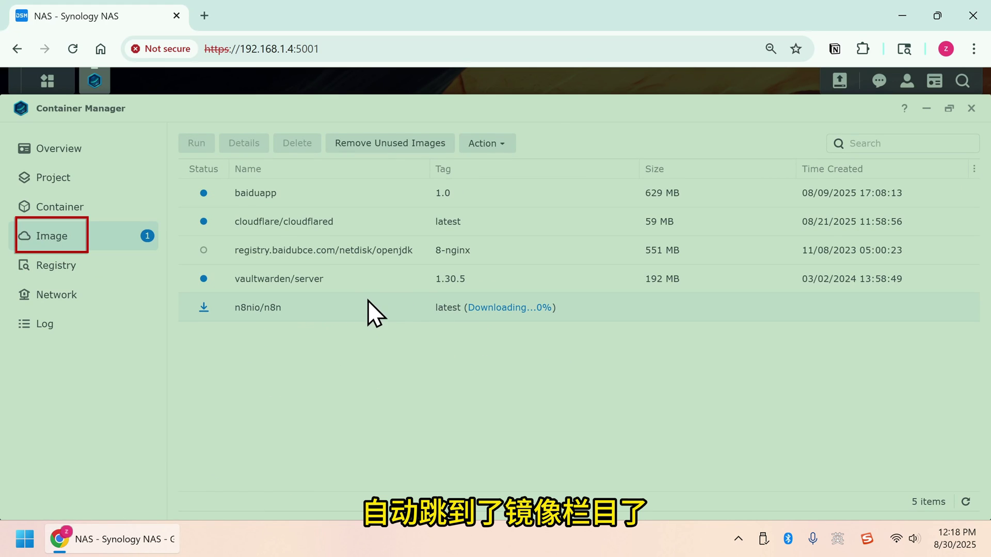
# Step: Select the downloaded n8nio/n8n image and start creating a container from it
pyautogui.click(438, 312)
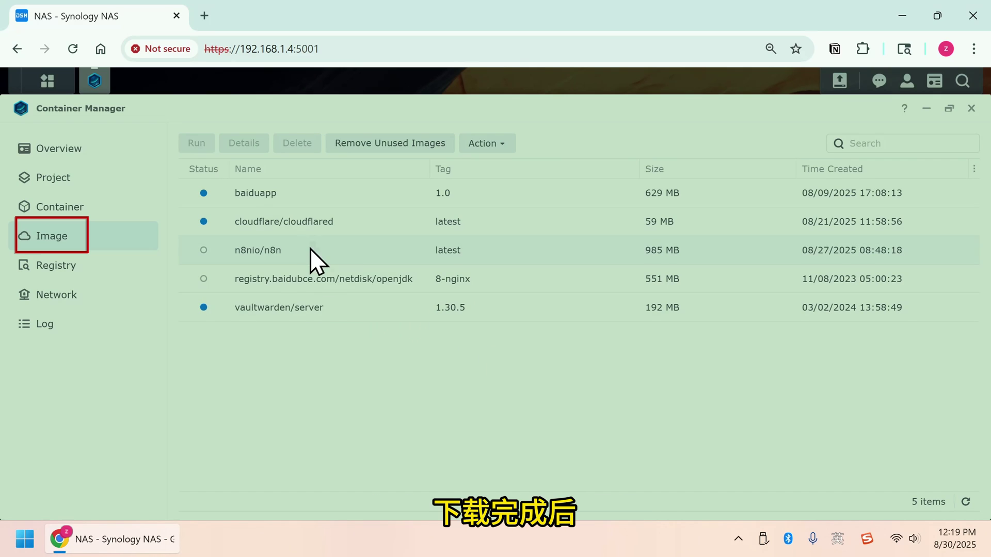
pyautogui.click(308, 251)
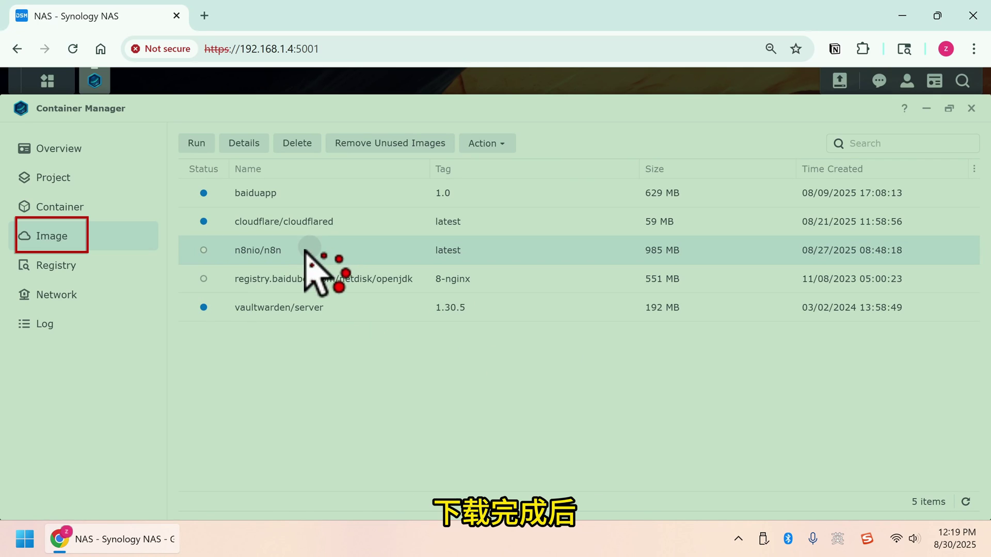
pyautogui.click(198, 141)
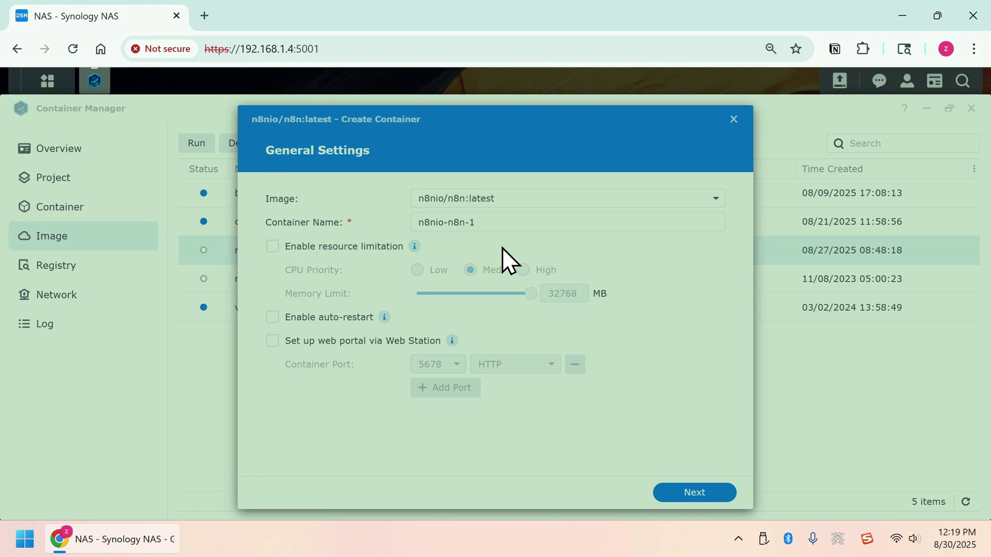
# Step: Rename the container to n8n and continue to the advanced settings
pyautogui.tripleClick(627, 225)
pyautogui.write('n8n')
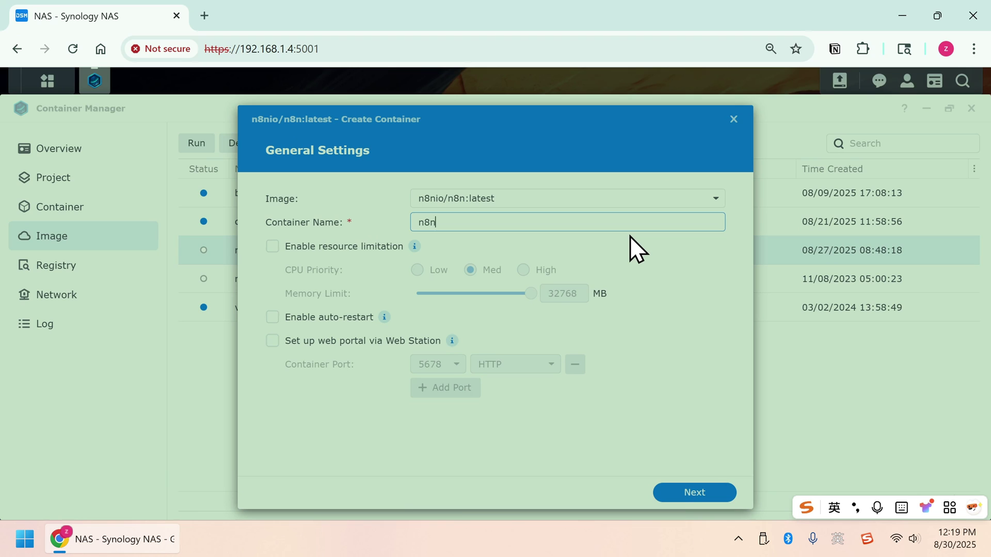
pyautogui.click(691, 489)
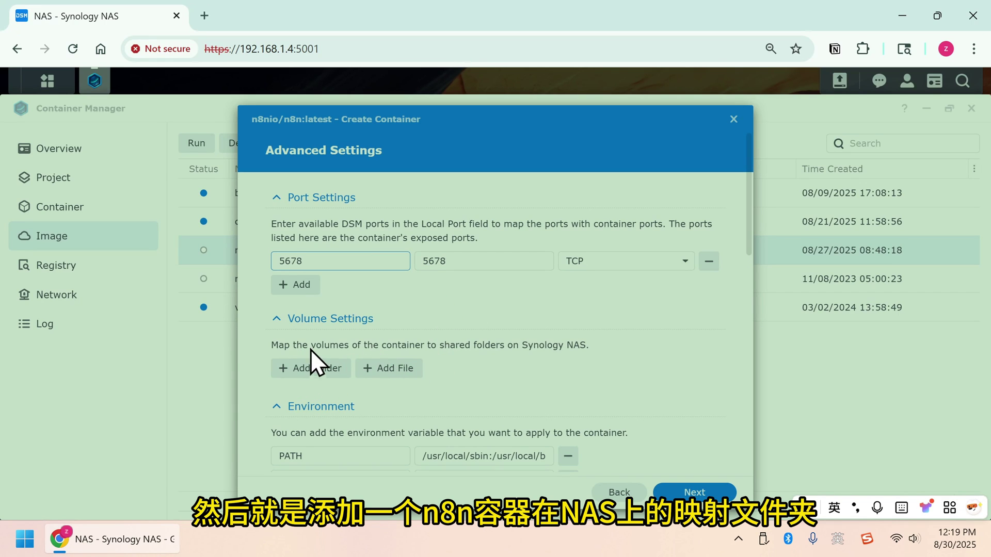
# Step: Create a docker/n8n folder and mount it as a volume at /home/node/.n8n
pyautogui.click(314, 368)
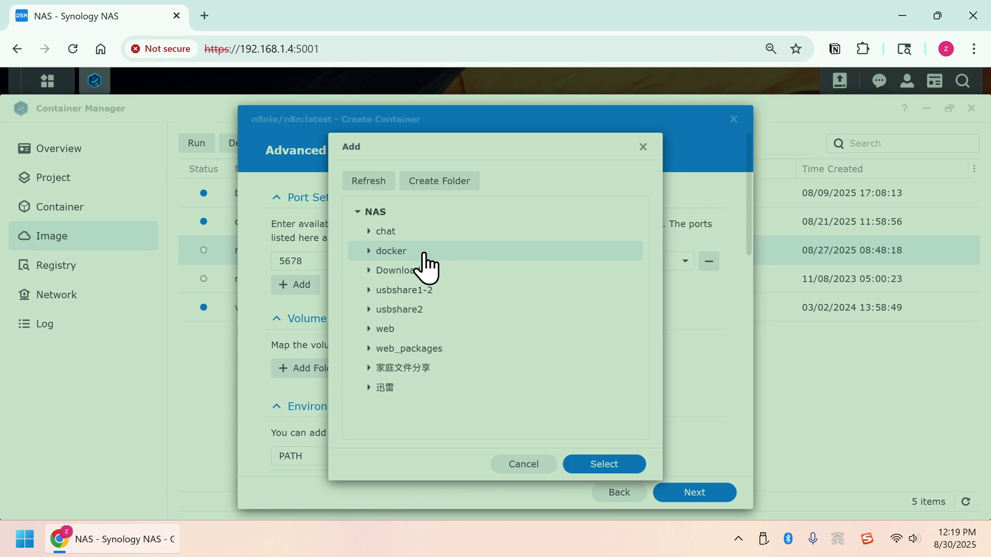
pyautogui.click(443, 182)
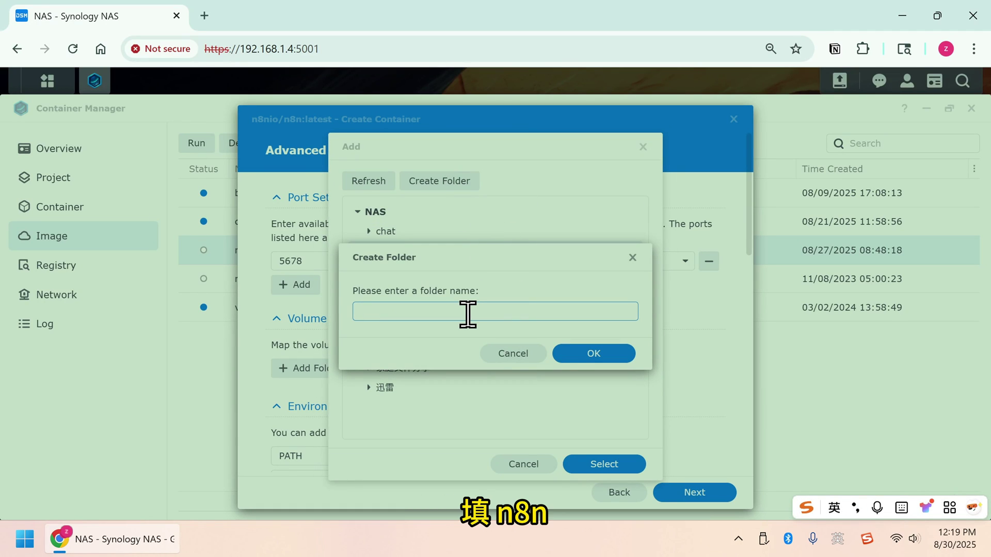
pyautogui.write('n8n')
pyautogui.click(609, 353)
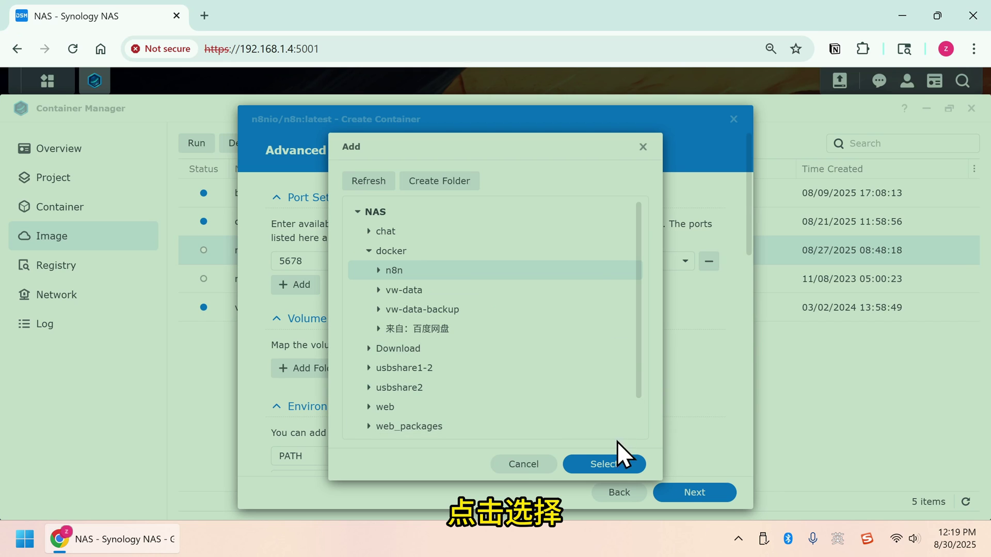
pyautogui.click(600, 466)
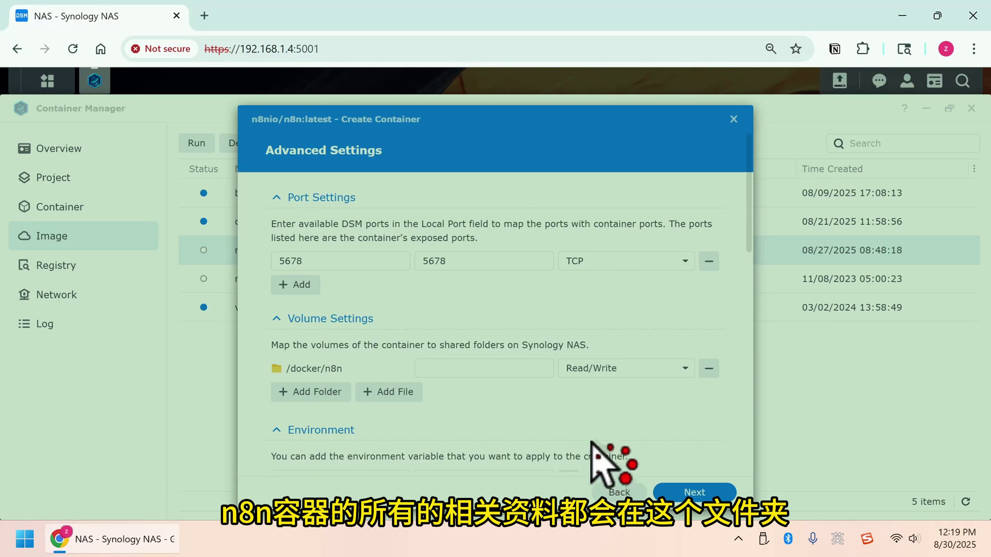
pyautogui.click(488, 370)
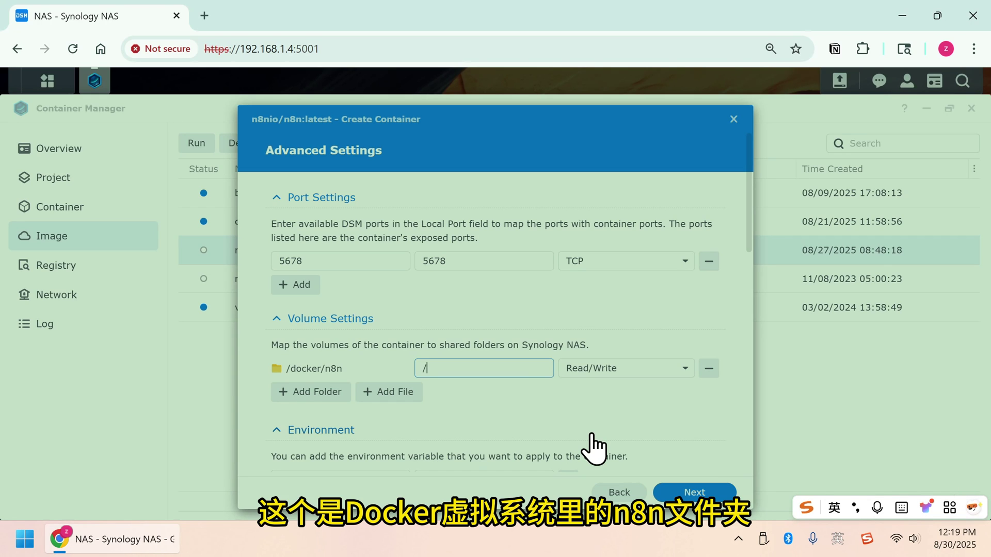
pyautogui.write('/home/node/.')
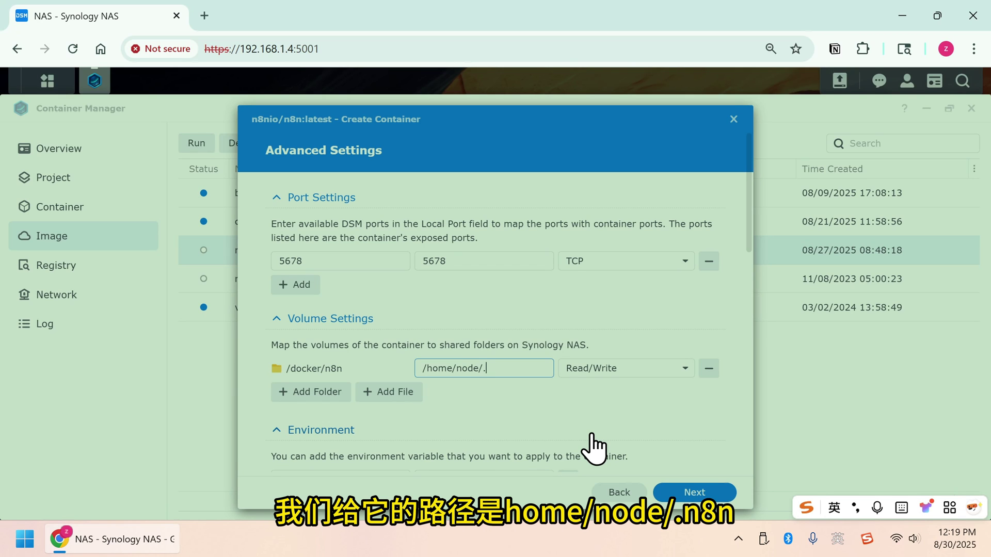
pyautogui.write('n8n')
pyautogui.scroll(-2, 555, 410)
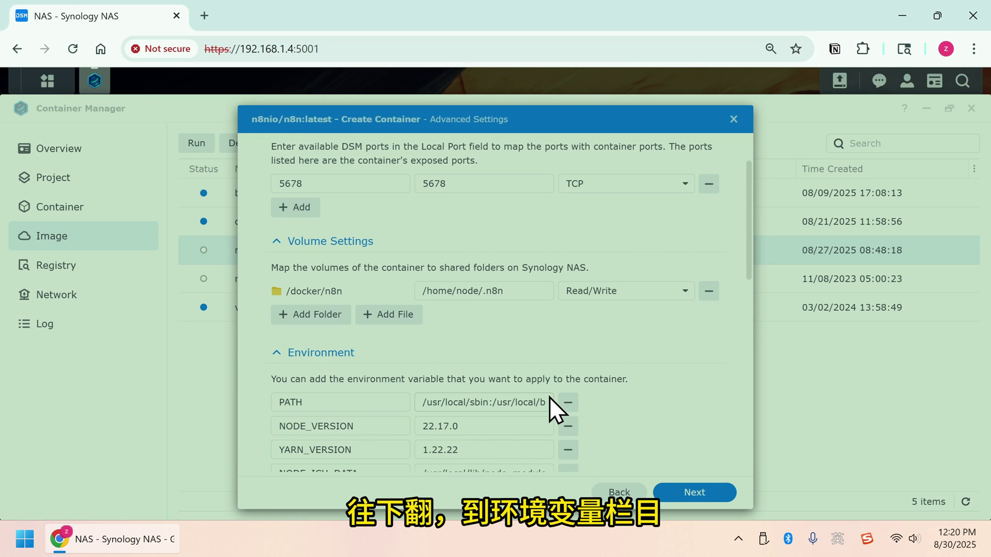
# Step: Add the environment variable N8N_SECURE_COOKIE with value false
pyautogui.scroll(-3, 631, 355)
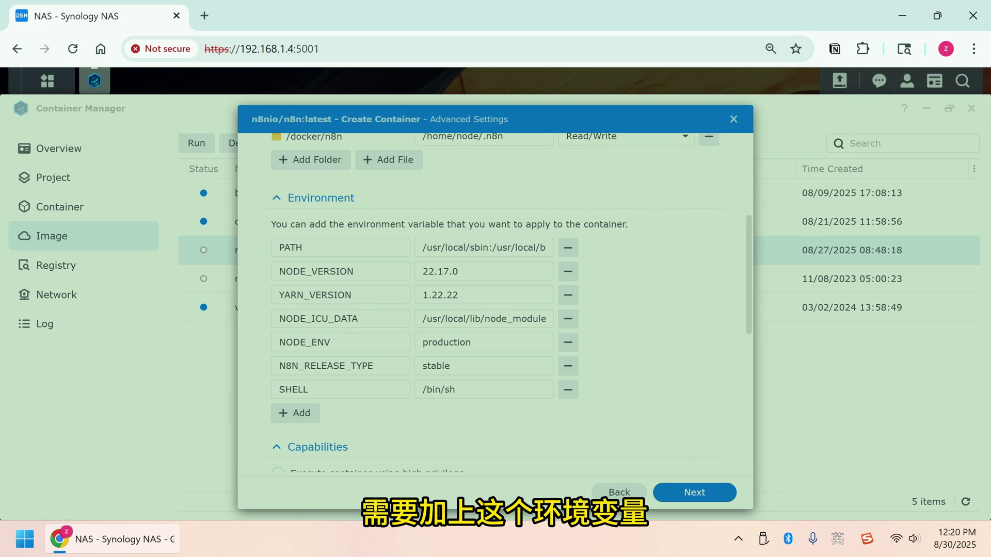
pyautogui.scroll(-2, 294, 343)
pyautogui.click(294, 338)
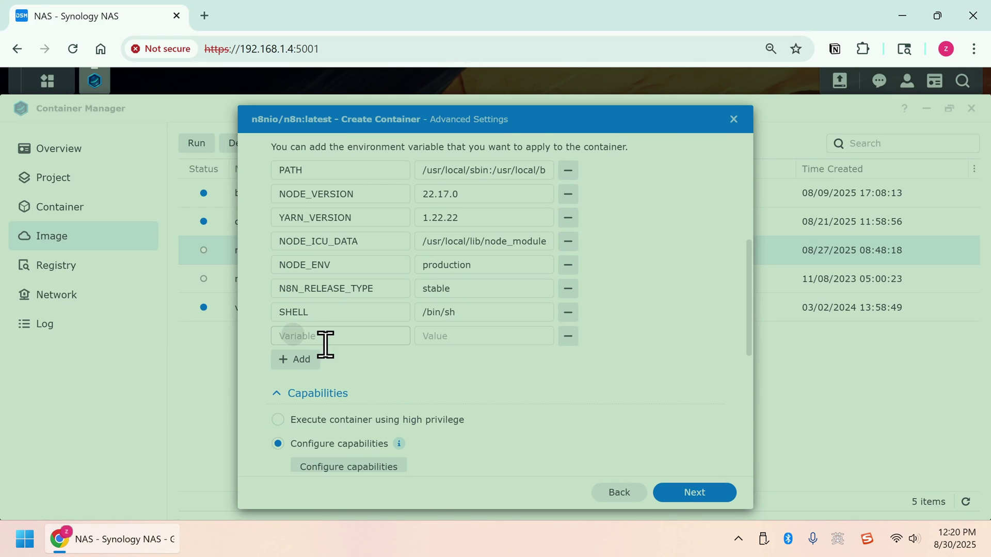
pyautogui.write('N8N_SECURE_COOKIE')
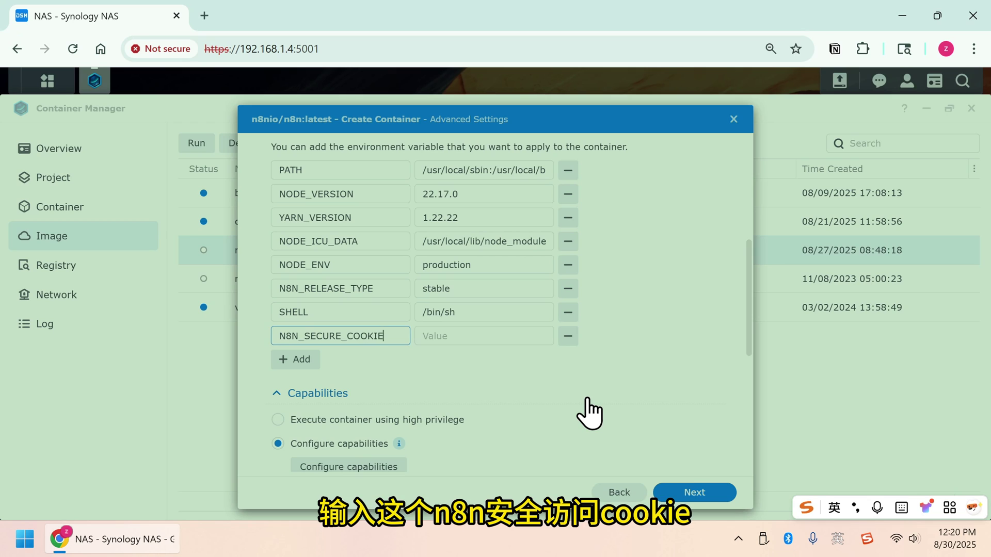
pyautogui.press('Tab')
pyautogui.write('False')
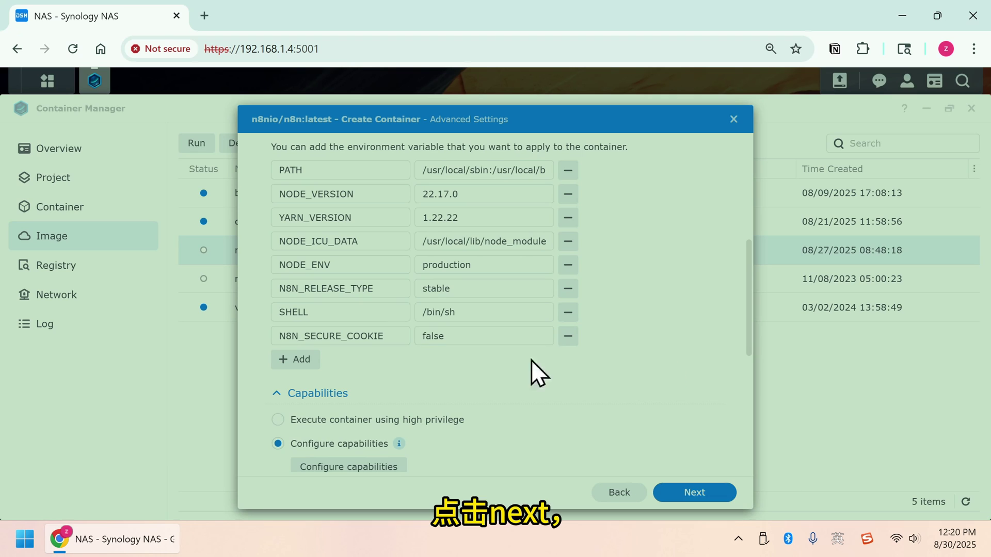
# Step: Review the summary and finish the wizard to create the n8n container
pyautogui.scroll(-7, 567, 371)
pyautogui.click(696, 493)
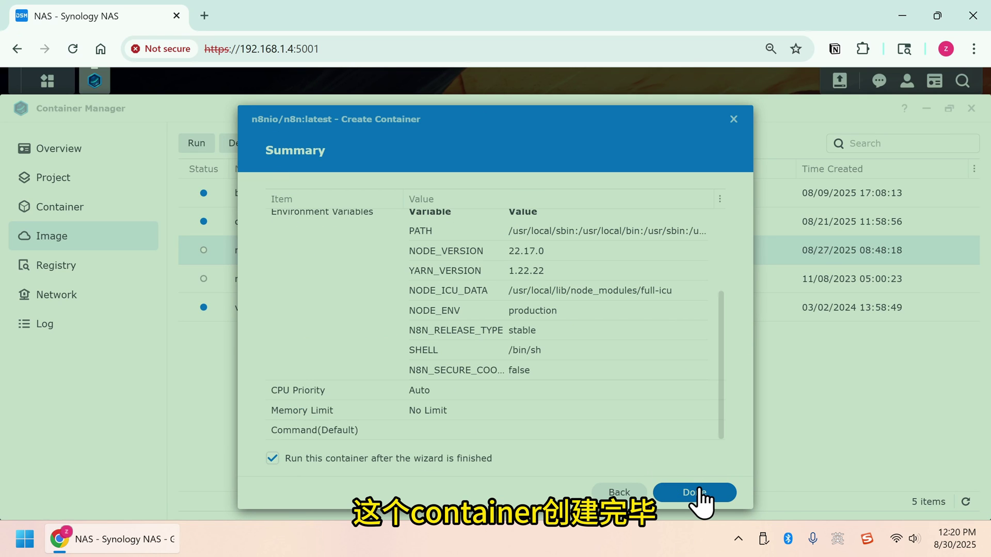
pyautogui.click(700, 491)
# Step: Confirm the n8n container is running, then browse File Station to the docker/n8n data folder
pyautogui.click(81, 212)
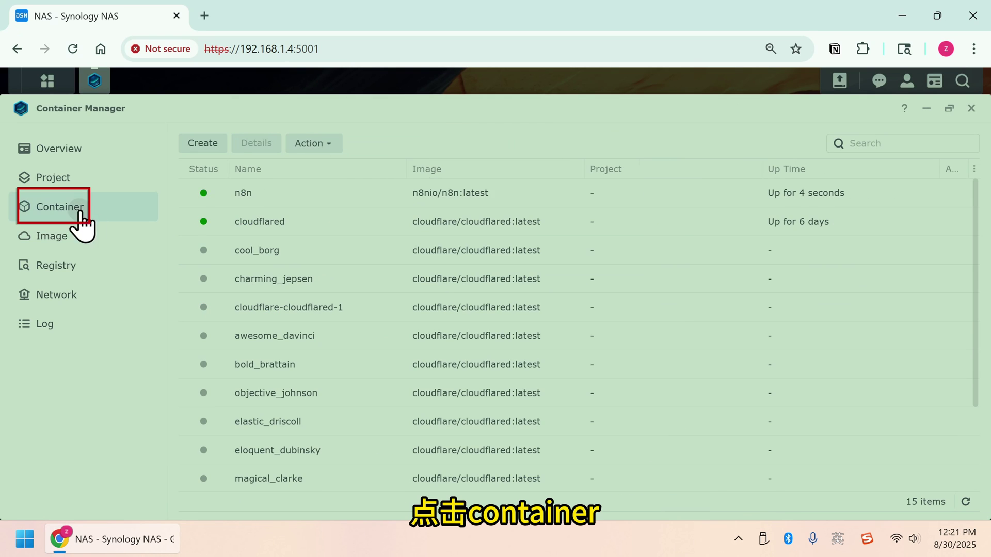
pyautogui.click(391, 199)
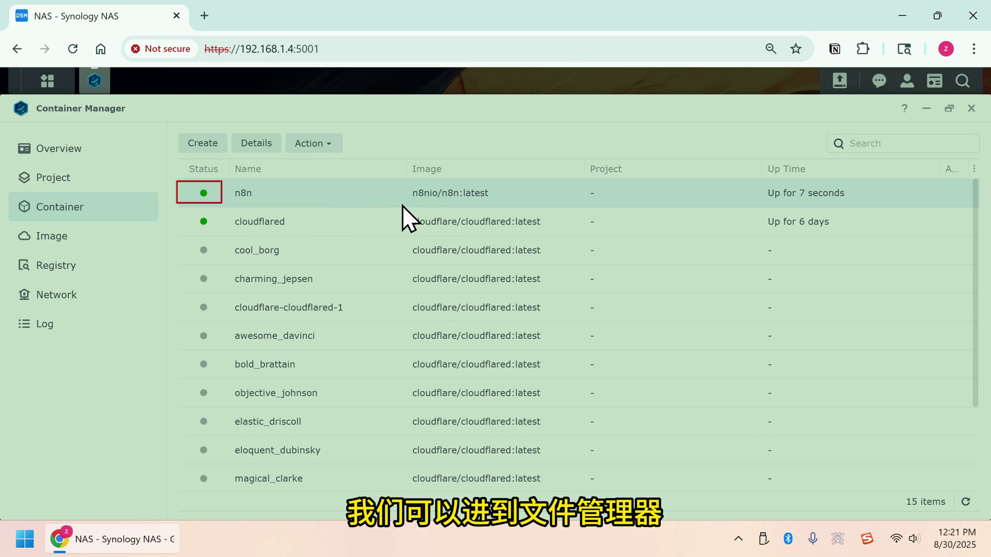
pyautogui.click(48, 81)
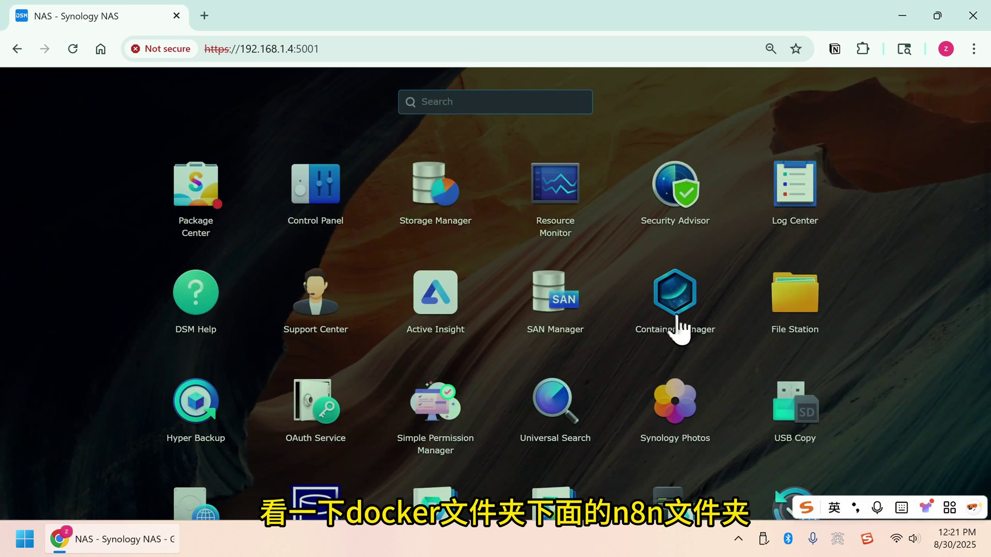
pyautogui.click(795, 297)
pyautogui.click(78, 177)
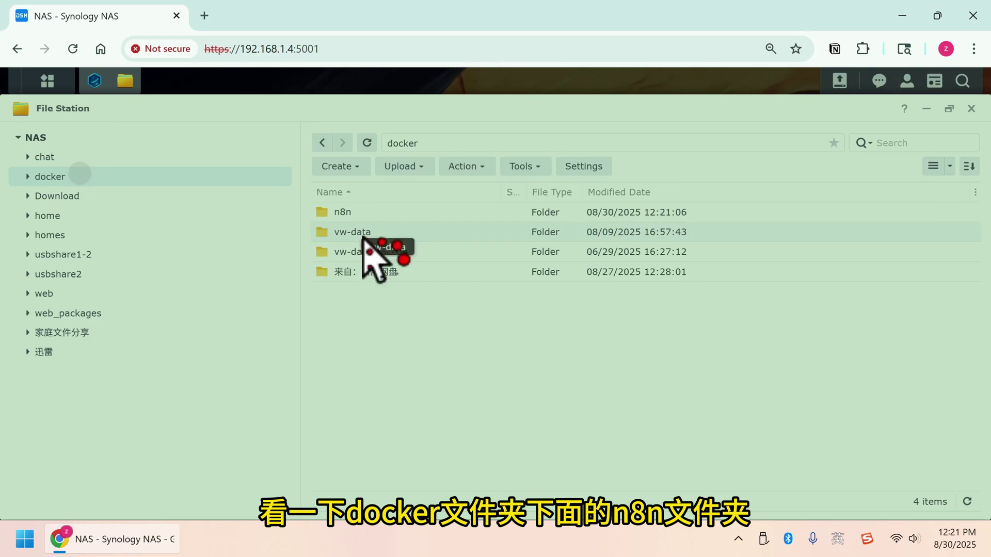
pyautogui.doubleClick(376, 212)
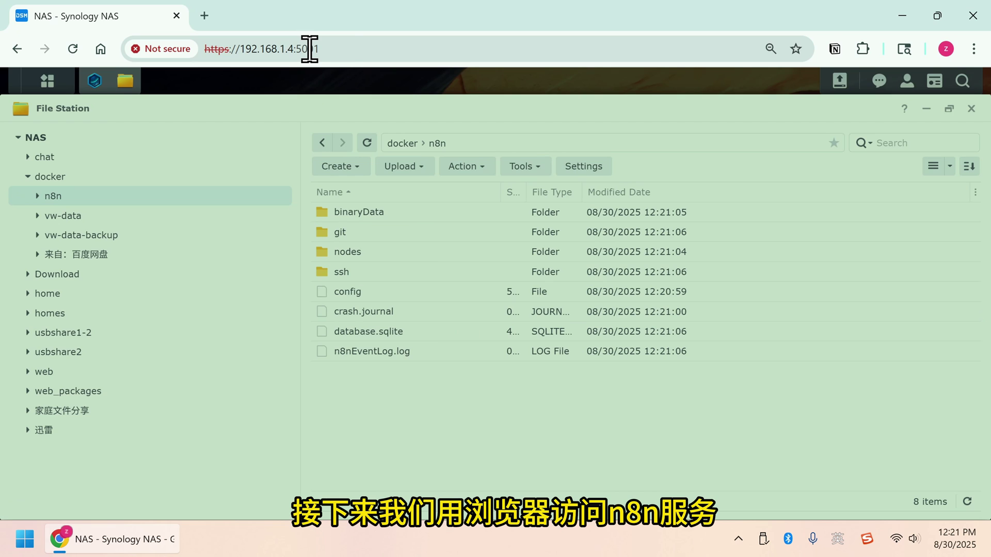
pyautogui.click(351, 49)
pyautogui.hotkey('ctrl', 'c')
pyautogui.click(204, 16)
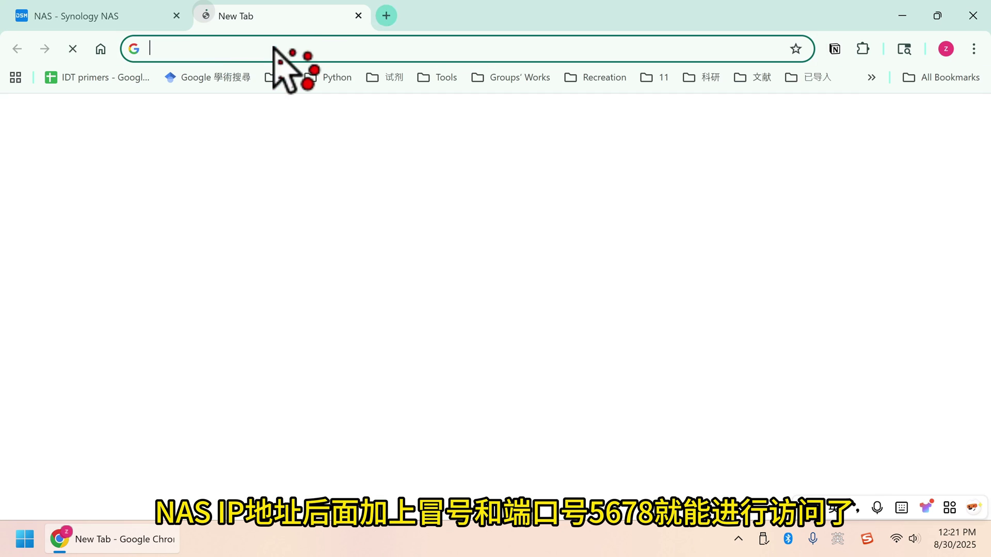
pyautogui.click(336, 44)
pyautogui.hotkey('ctrl', 'v')
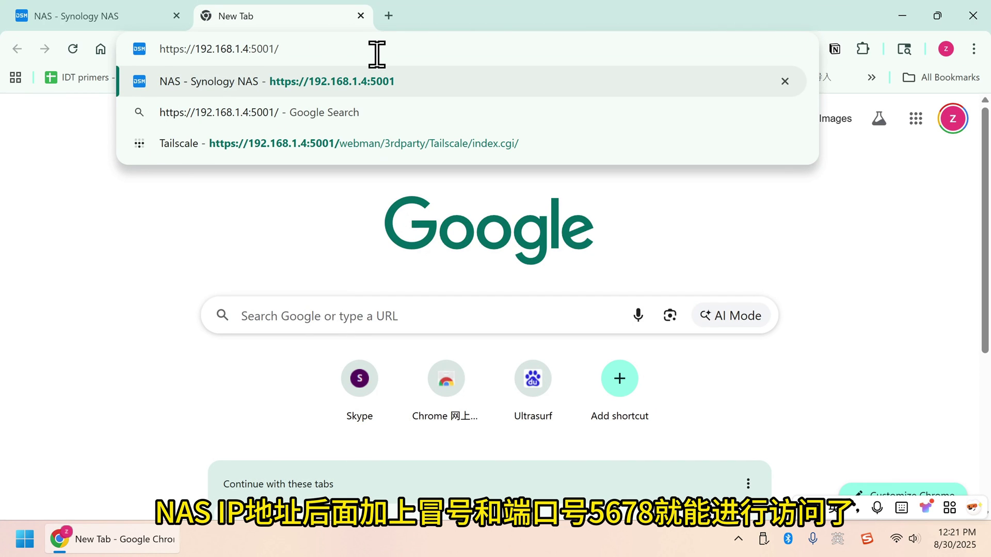
pyautogui.press('BackSpace')
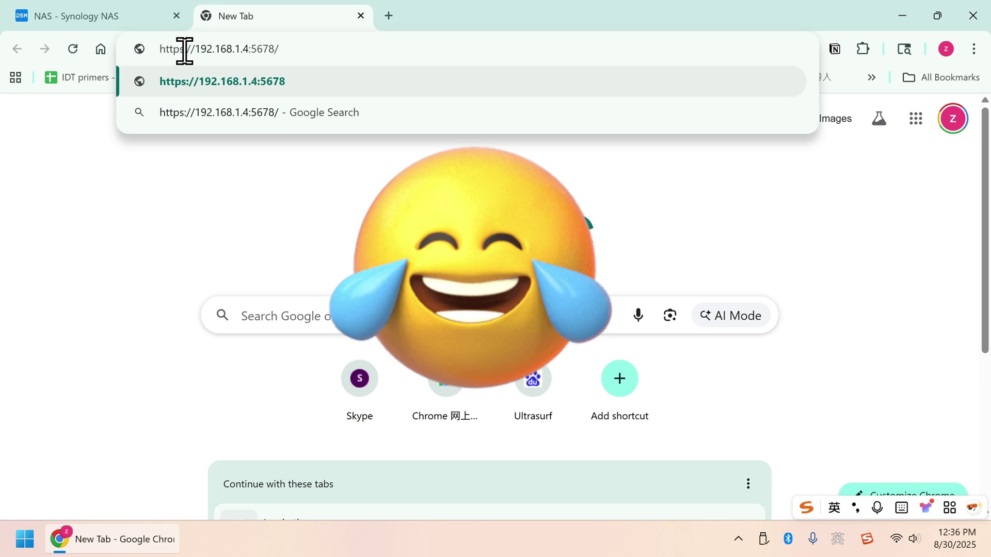
pyautogui.click(185, 49)
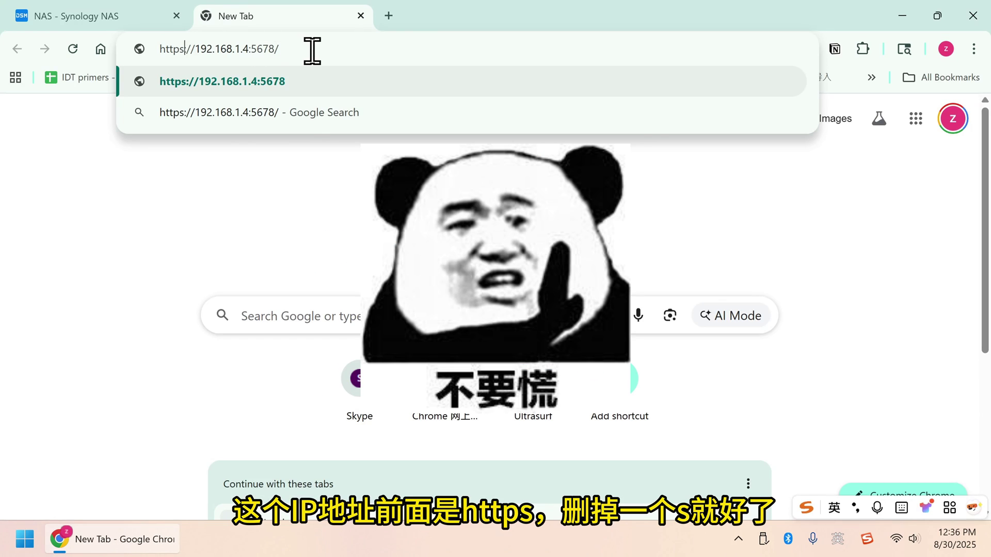
pyautogui.press('BackSpace')
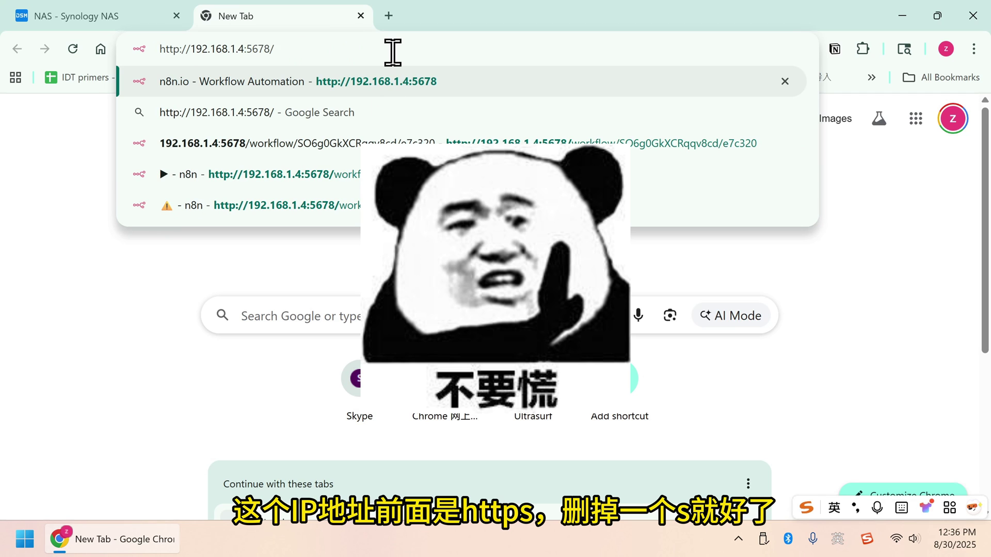
pyautogui.press('Return')
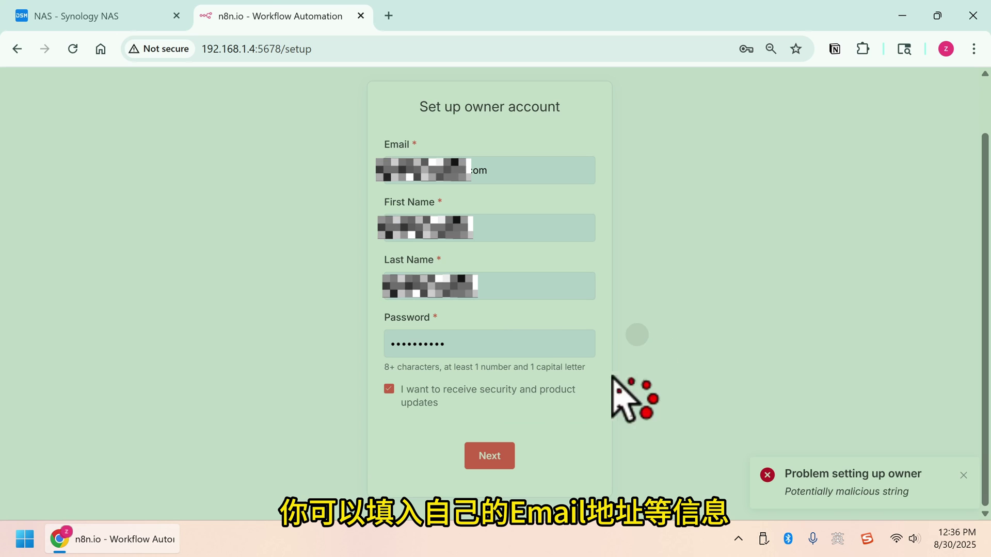
# Step: Submit the owner account and answer the survey: SaaS, Data Science, Myself, not for work, YouTube
pyautogui.click(478, 455)
pyautogui.click(545, 173)
pyautogui.click(488, 206)
pyautogui.click(549, 227)
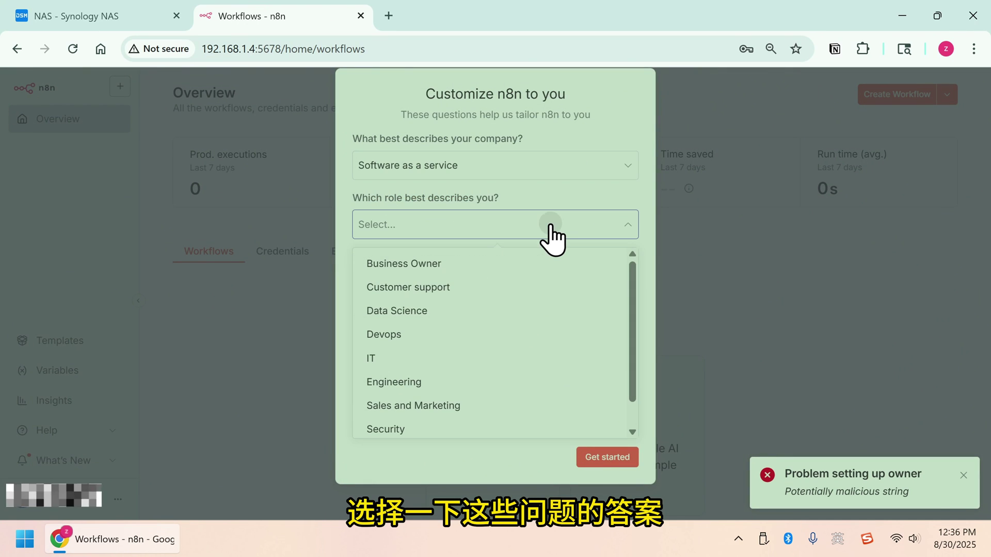
pyautogui.click(488, 310)
pyautogui.click(493, 283)
pyautogui.click(492, 310)
pyautogui.click(493, 342)
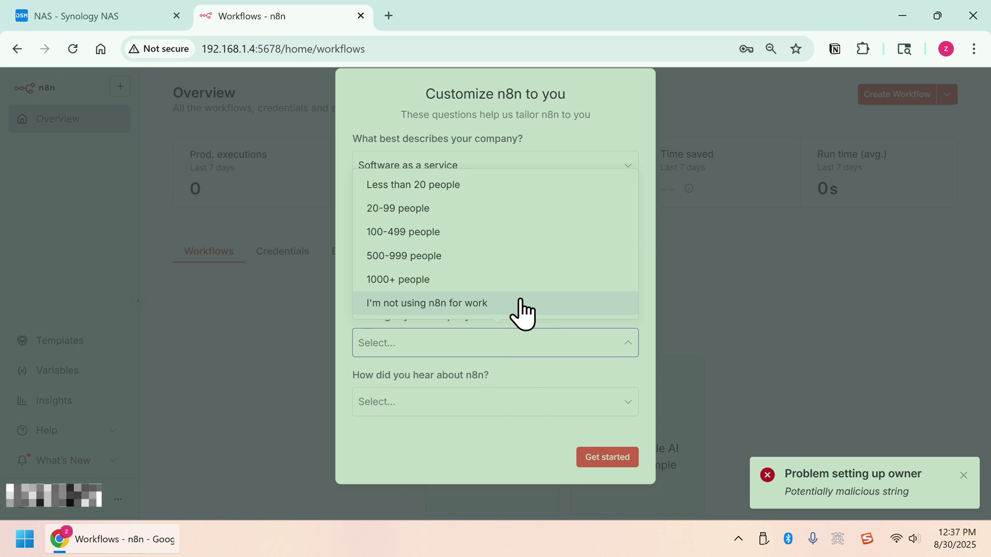
pyautogui.click(513, 303)
pyautogui.click(532, 402)
pyautogui.click(526, 275)
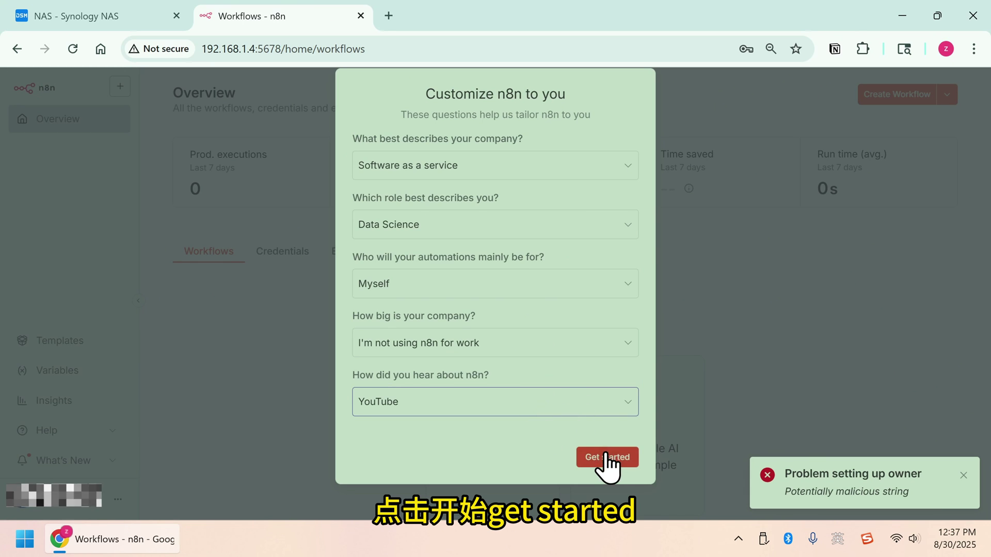
pyautogui.click(607, 457)
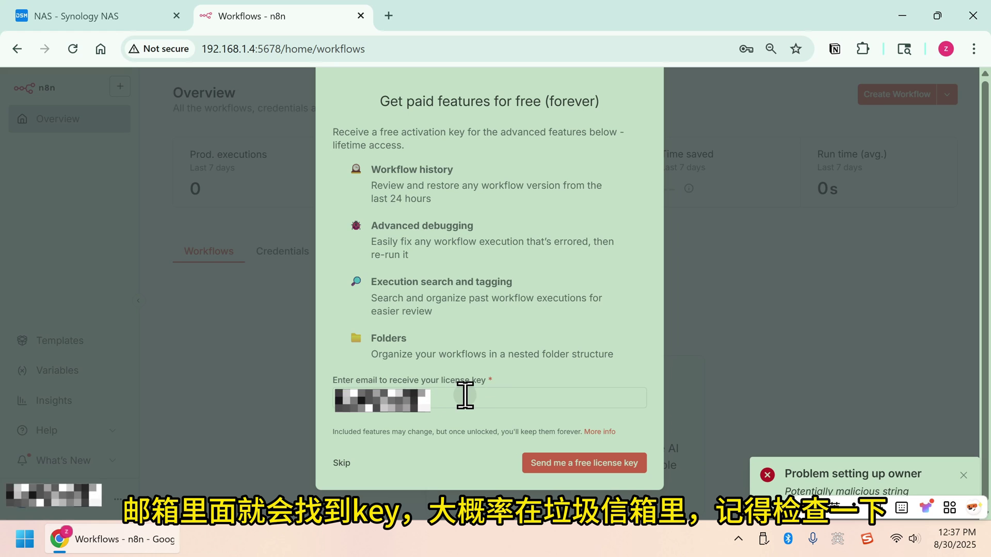
# Step: Request the free license key by email and bring up activation key entry in settings
pyautogui.click(465, 396)
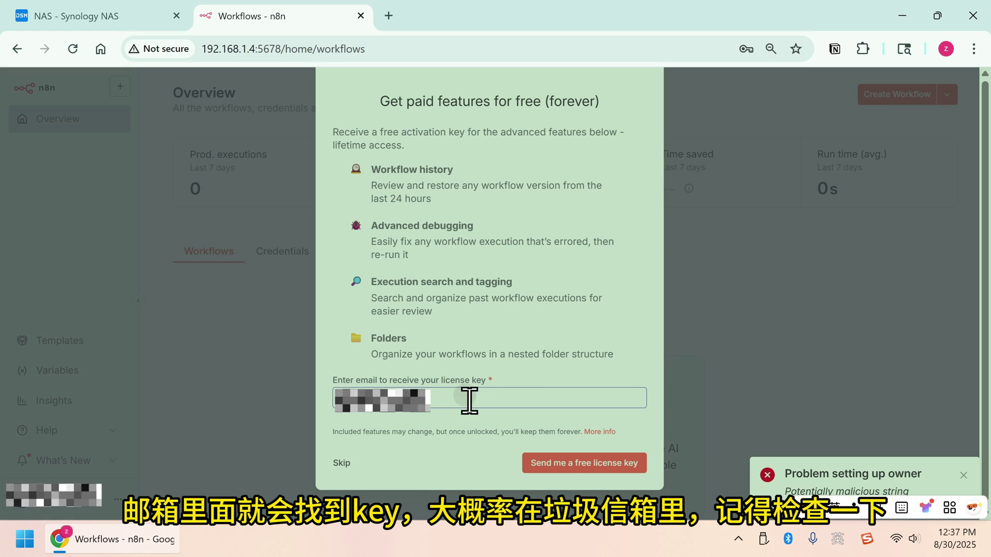
pyautogui.click(566, 465)
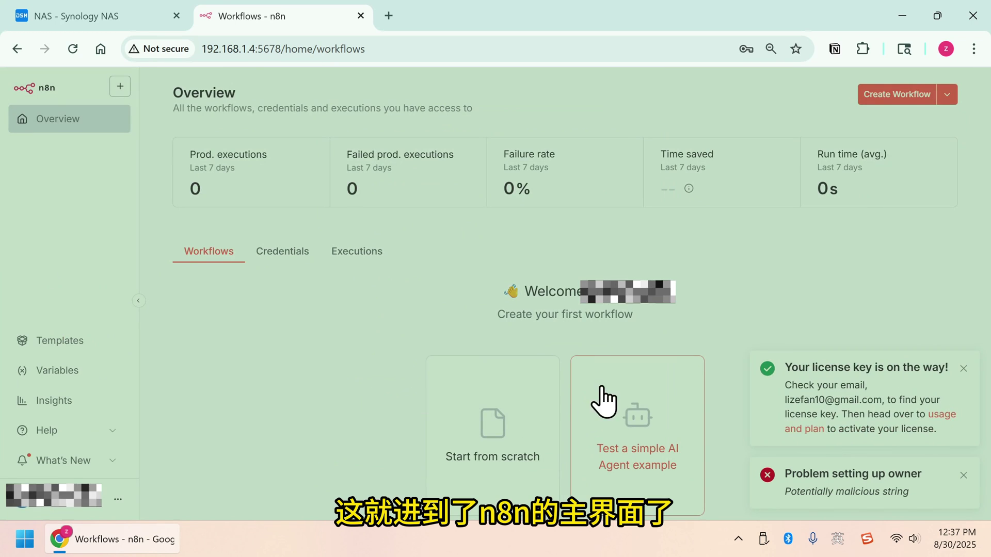
pyautogui.click(119, 511)
pyautogui.click(154, 447)
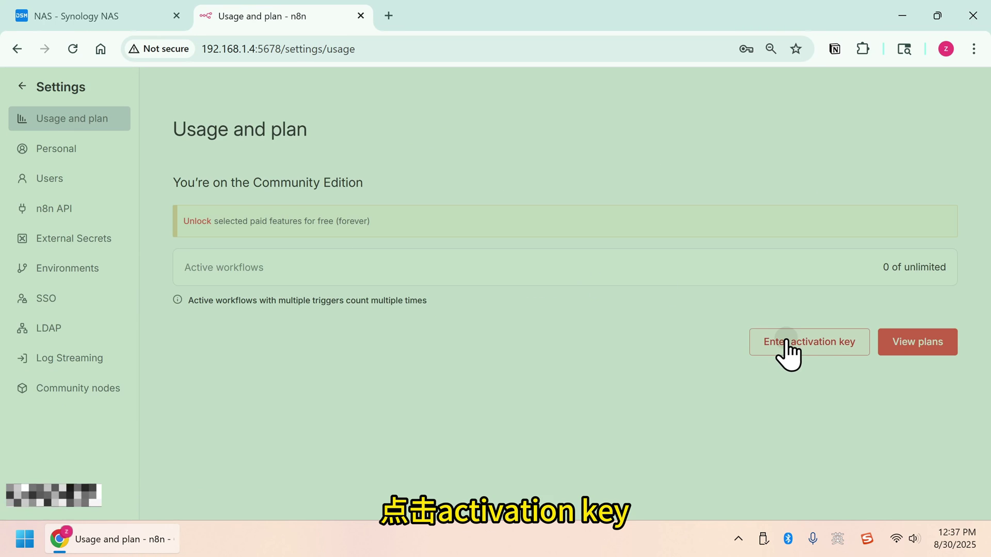
pyautogui.click(785, 342)
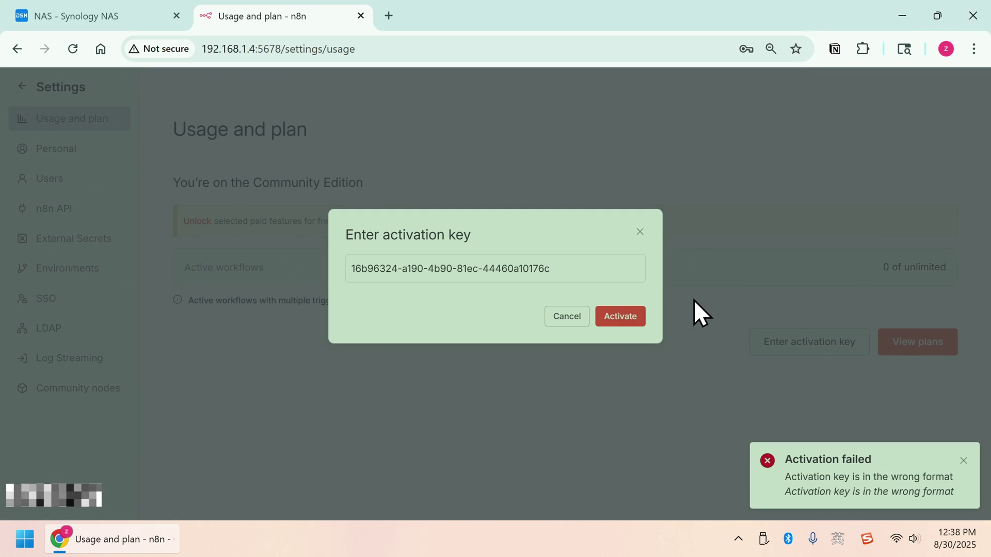
# Step: Activate the pasted license key and create a new blank workflow
pyautogui.press('Return')
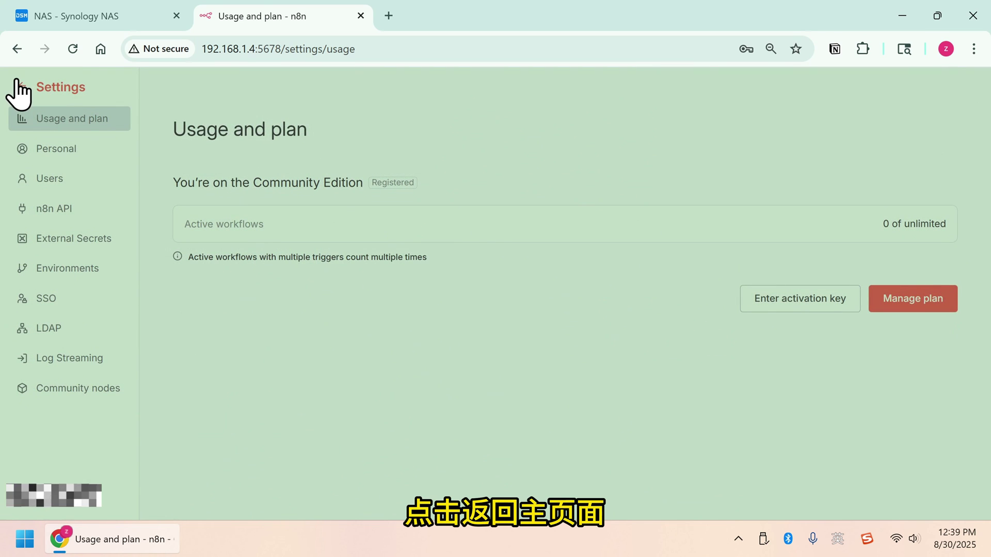
pyautogui.click(17, 88)
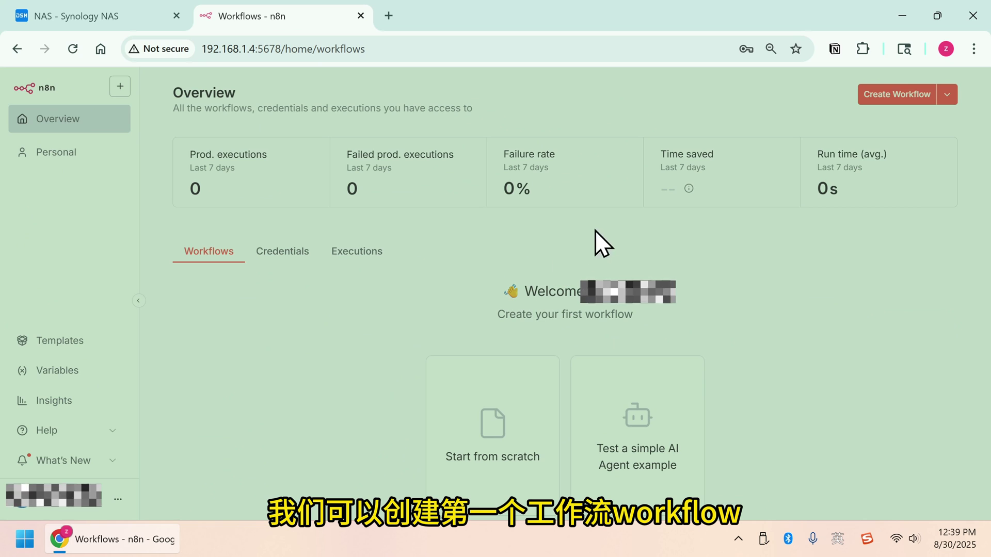
pyautogui.click(117, 85)
pyautogui.click(177, 116)
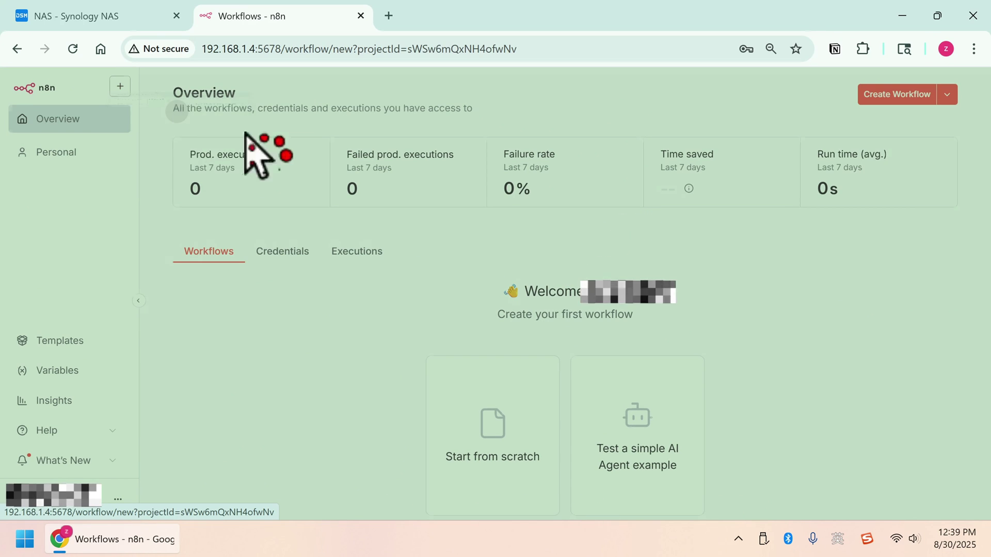
# Step: Add a Gmail 'Send a message' action as the workflow's first step
pyautogui.click(568, 296)
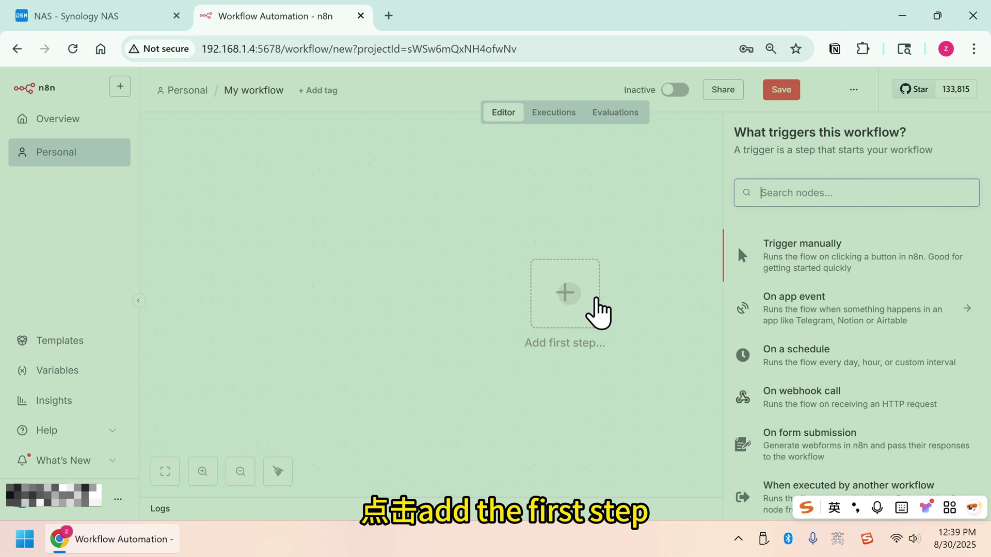
pyautogui.write('gmail')
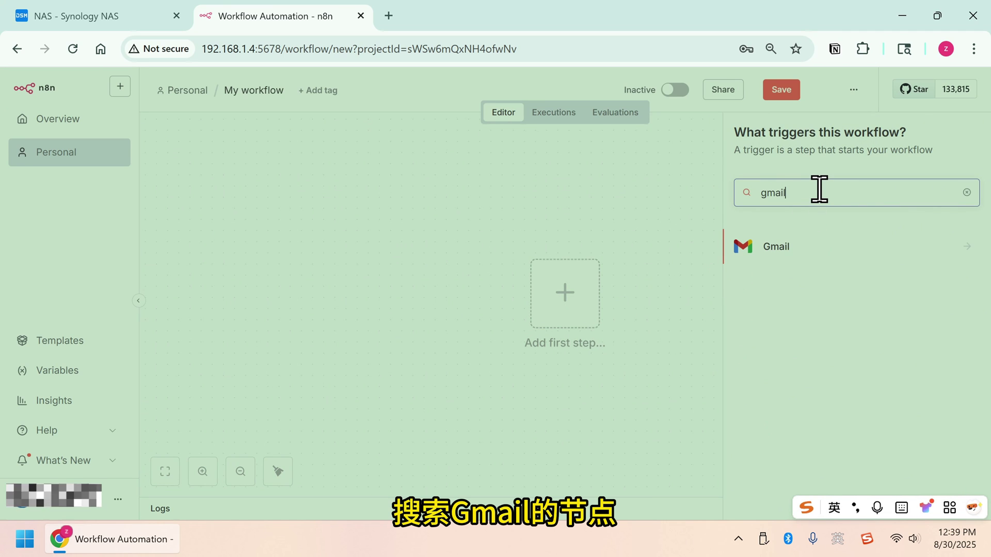
pyautogui.click(780, 258)
pyautogui.click(832, 338)
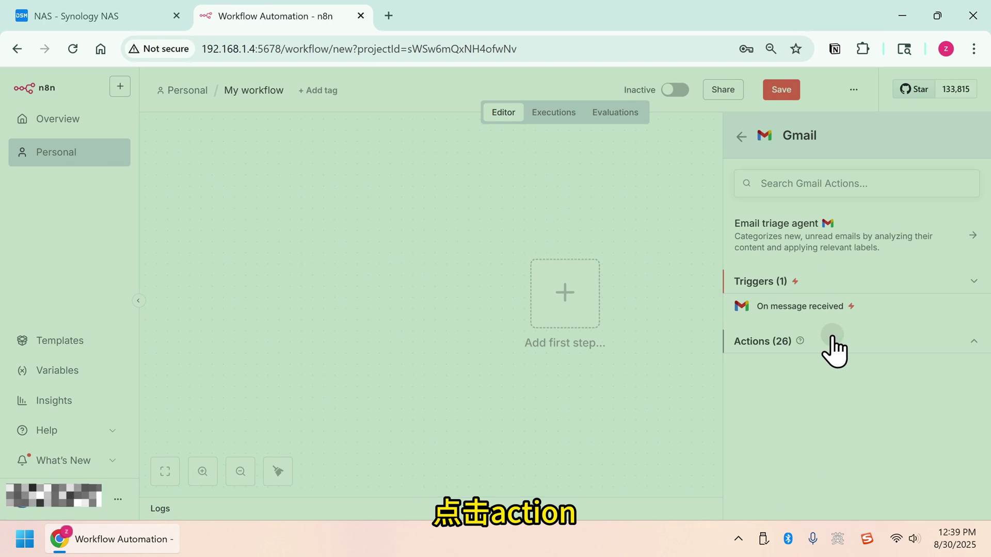
pyautogui.scroll(-2, 875, 355)
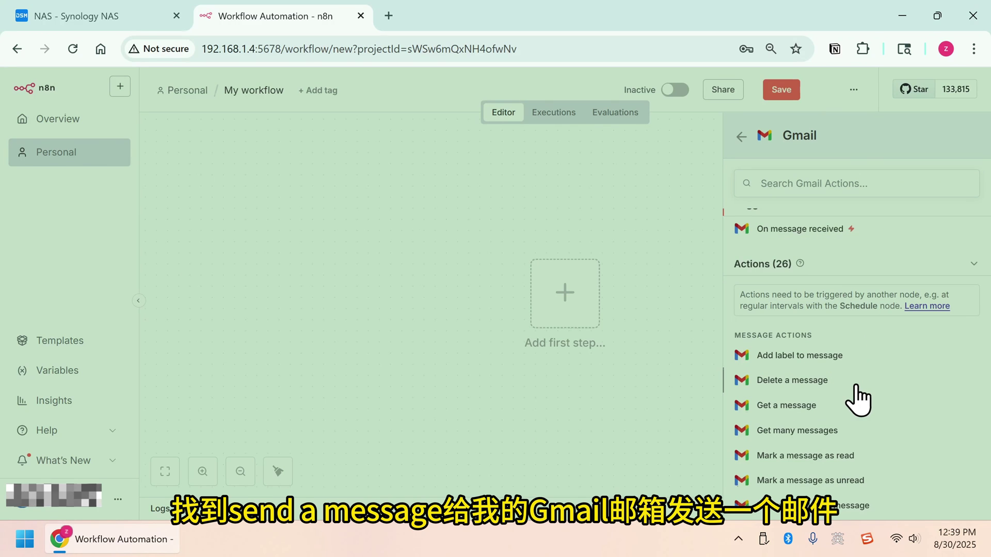
pyautogui.scroll(-3, 867, 400)
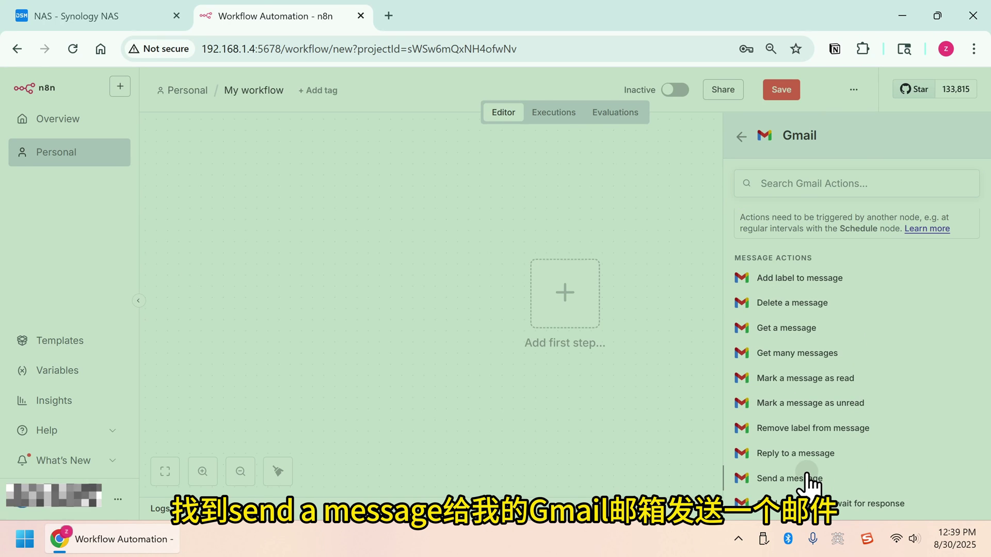
pyautogui.click(808, 478)
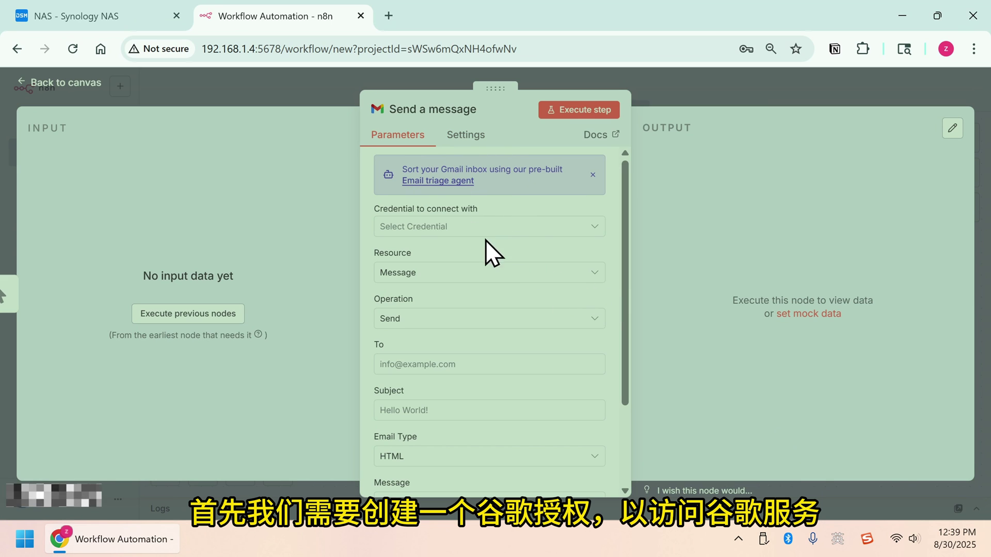
# Step: Create a new Gmail credential and copy its OAuth redirect URL
pyautogui.click(525, 227)
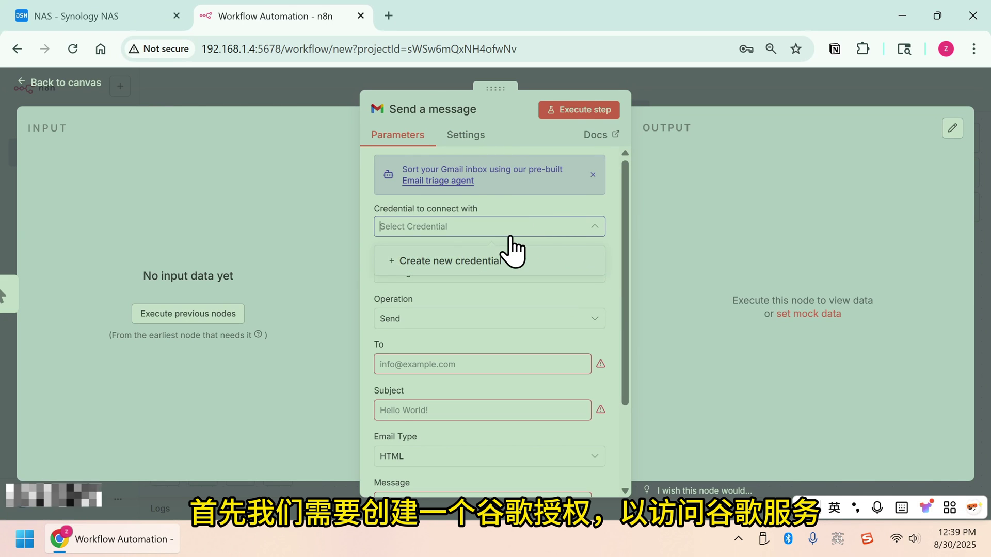
pyautogui.click(564, 235)
pyautogui.click(529, 223)
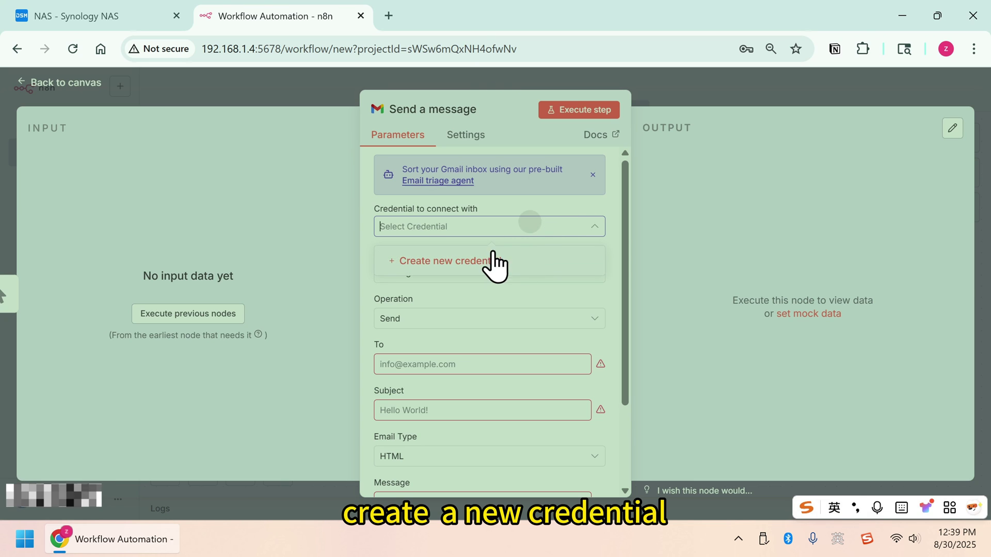
pyautogui.click(495, 262)
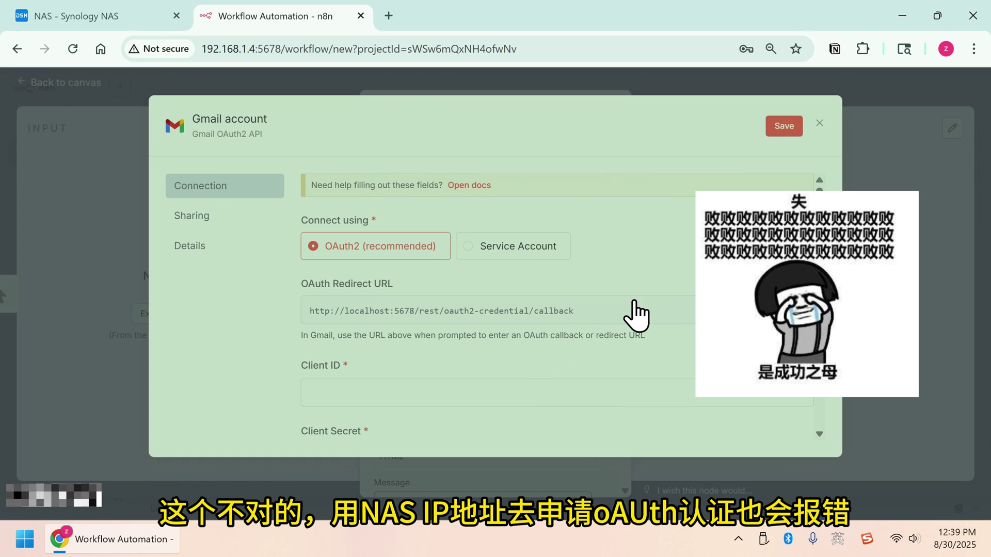
pyautogui.click(422, 305)
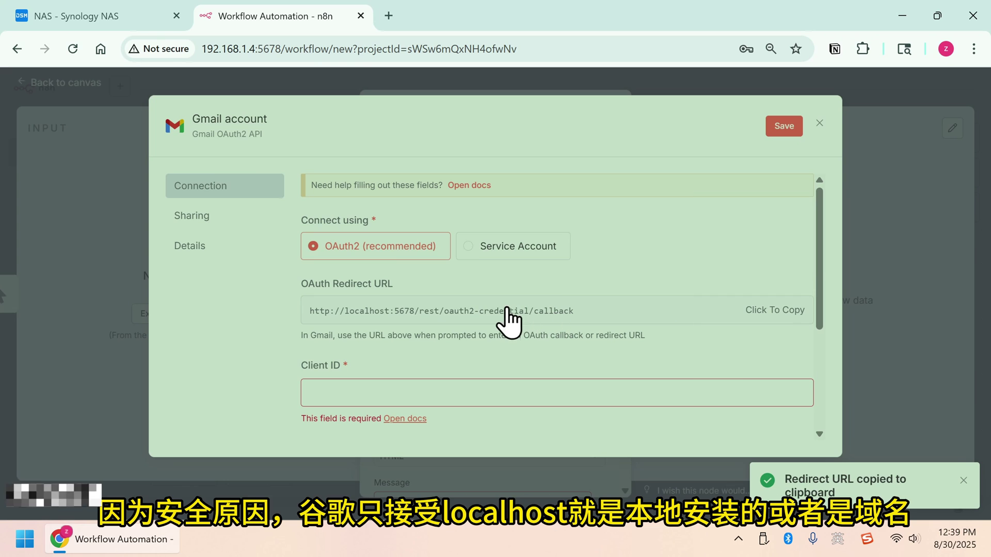
pyautogui.doubleClick(413, 301)
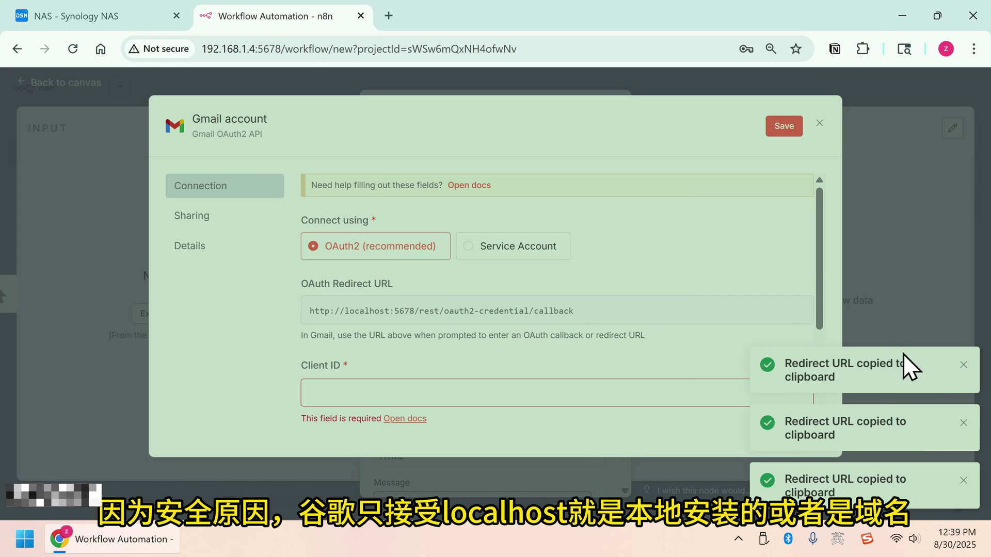
pyautogui.click(963, 365)
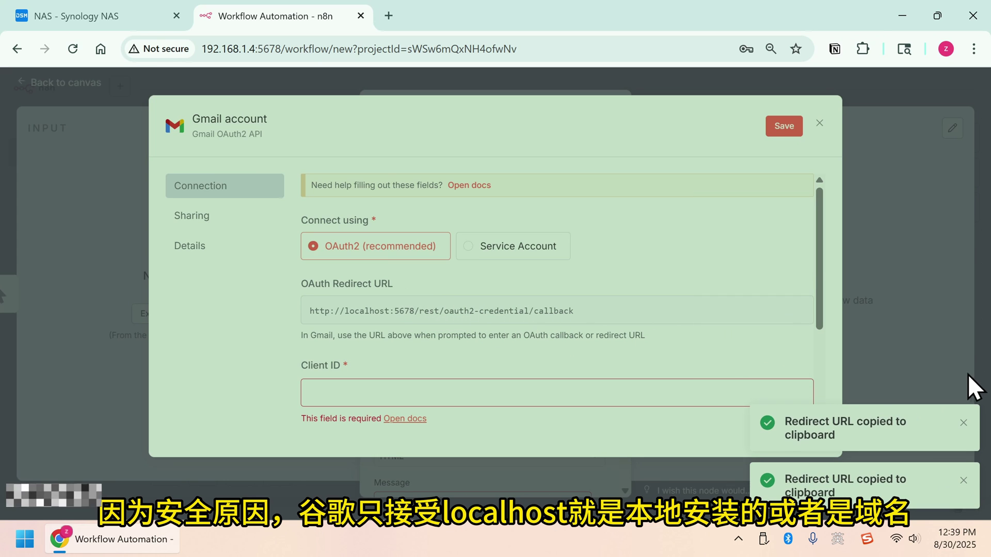
pyautogui.click(962, 423)
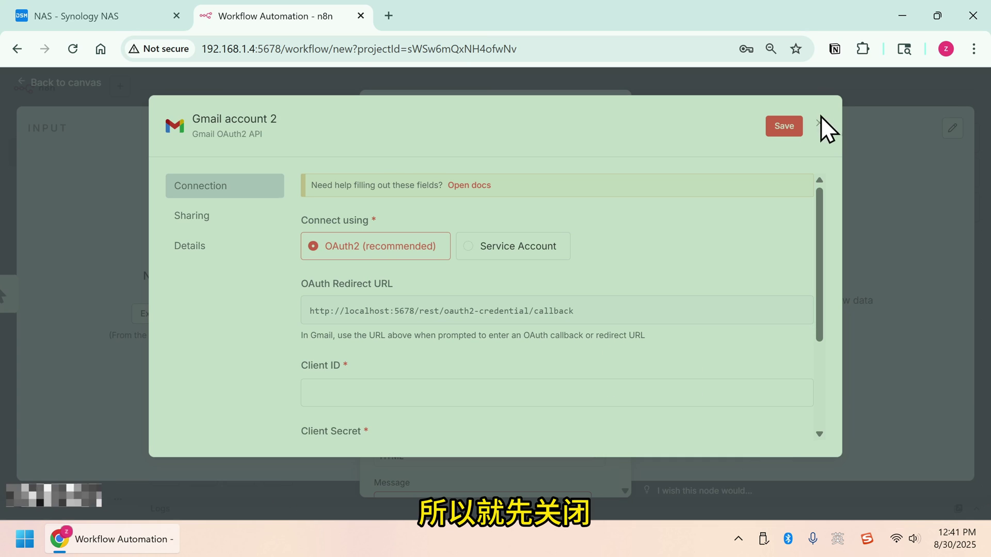
# Step: Close the credential dialog without connecting and return to the workflow canvas
pyautogui.click(818, 123)
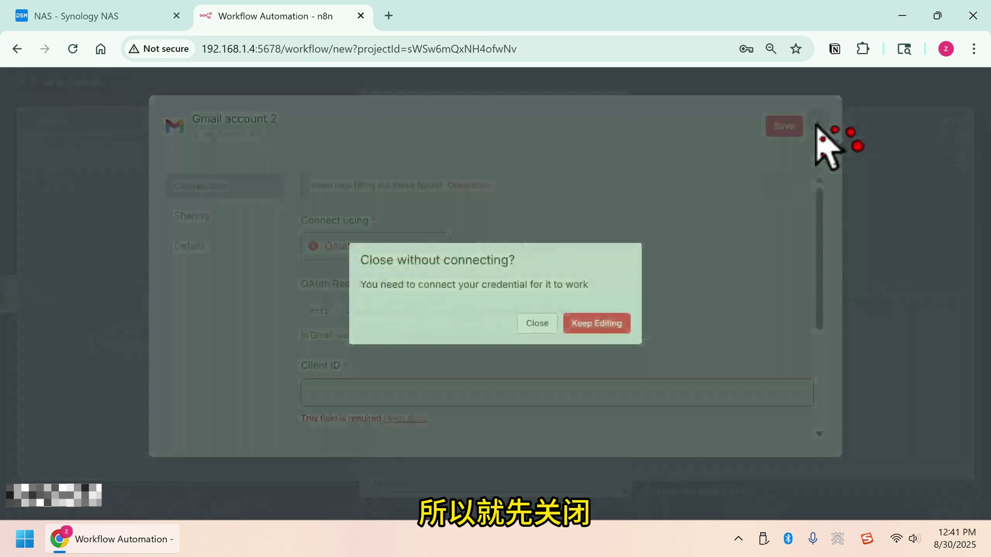
pyautogui.click(547, 324)
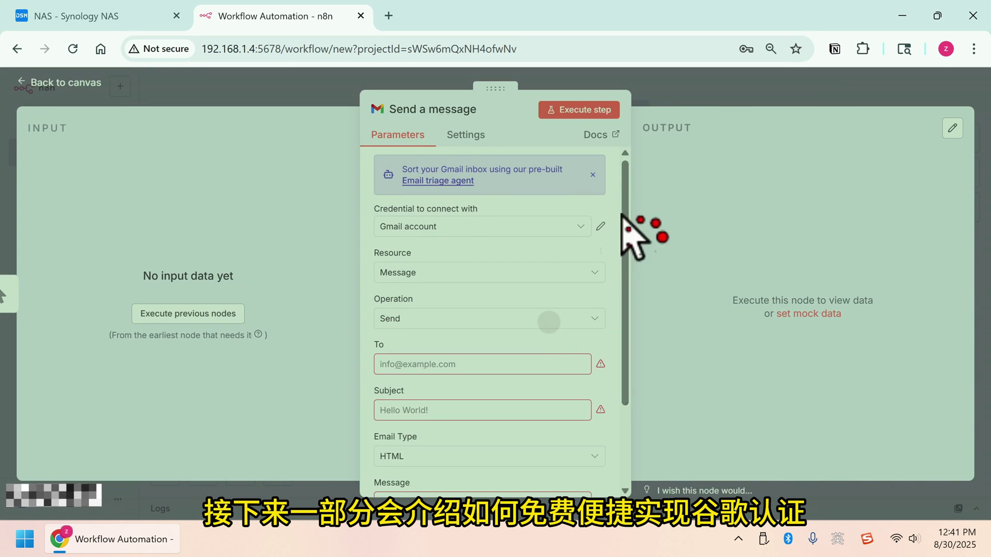
pyautogui.click(47, 84)
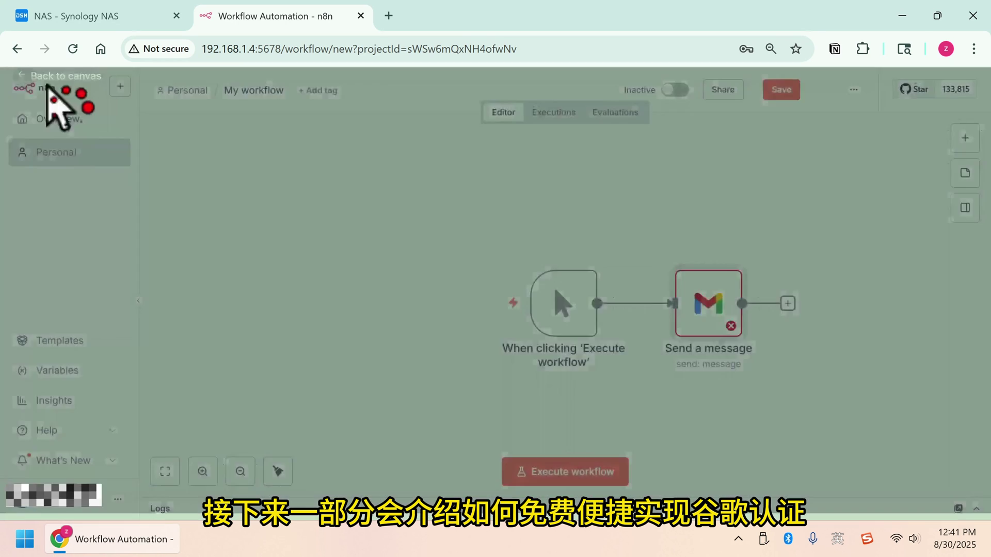
# Step: Minimize Chrome to reveal the Windows desktop with the Docker Desktop shortcut
pyautogui.click(471, 257)
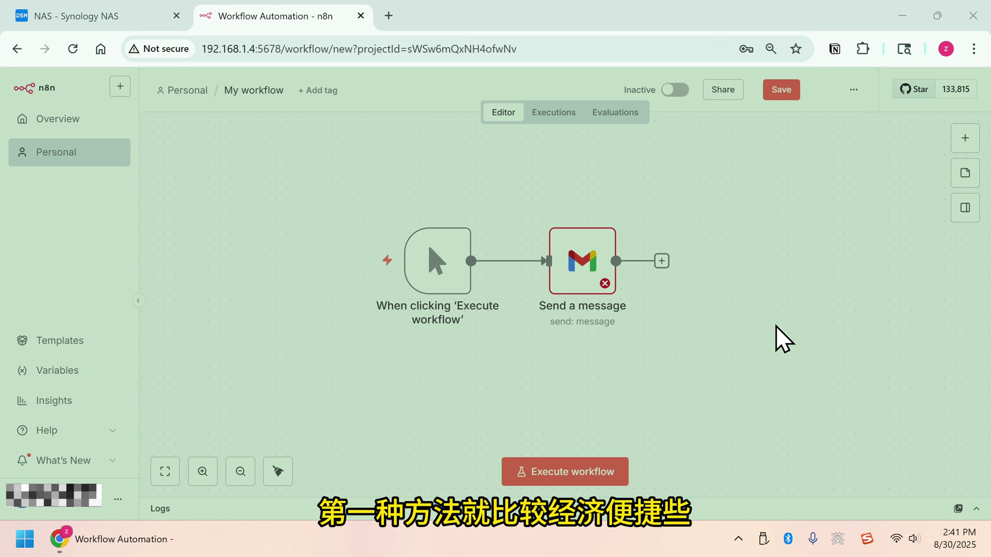
pyautogui.click(902, 13)
pyautogui.moveTo(40, 392); pyautogui.dragTo(37, 336)
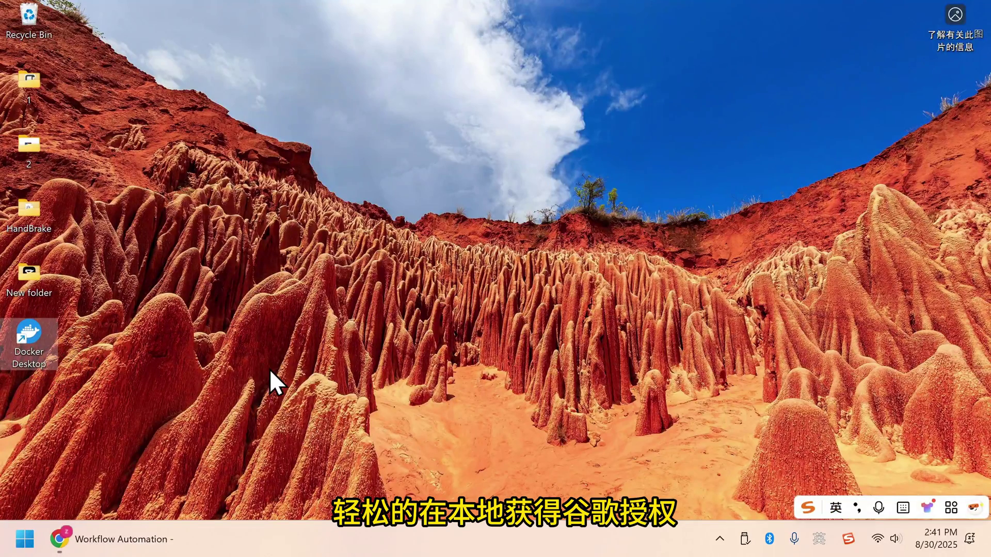
# Step: Launch Docker Desktop and run a new container from the local n8nio/n8n:latest image
pyautogui.doubleClick(44, 336)
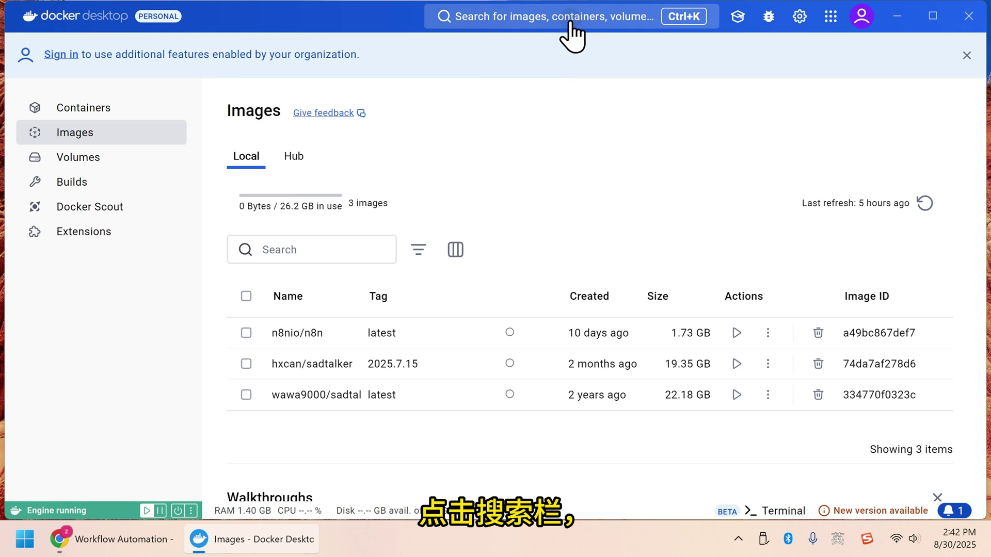
pyautogui.click(570, 21)
pyautogui.write('n8n')
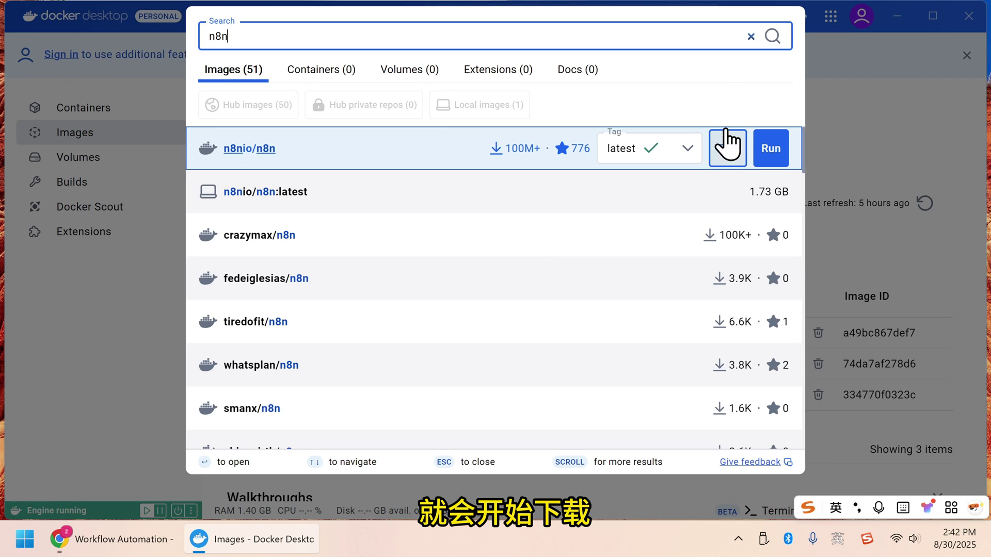
pyautogui.click(83, 305)
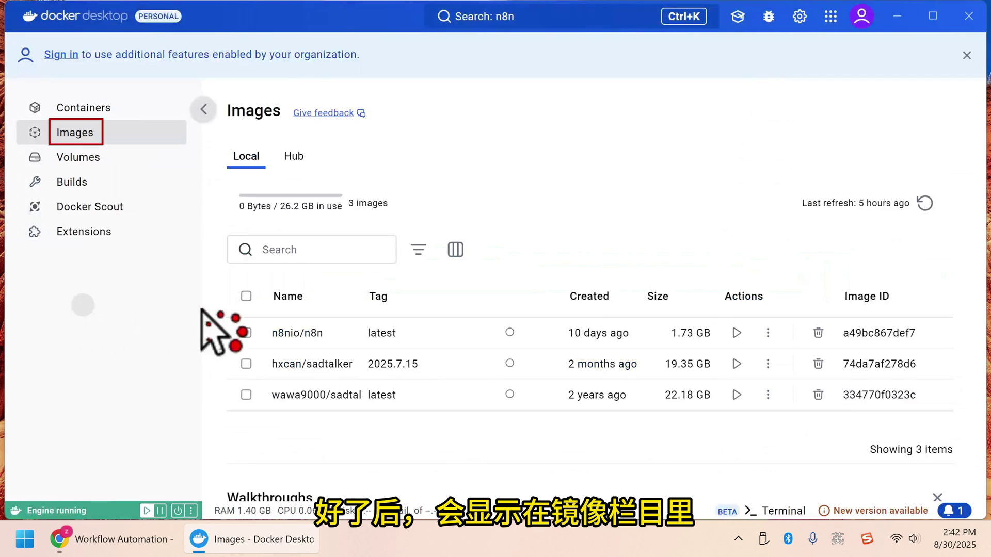
pyautogui.click(736, 332)
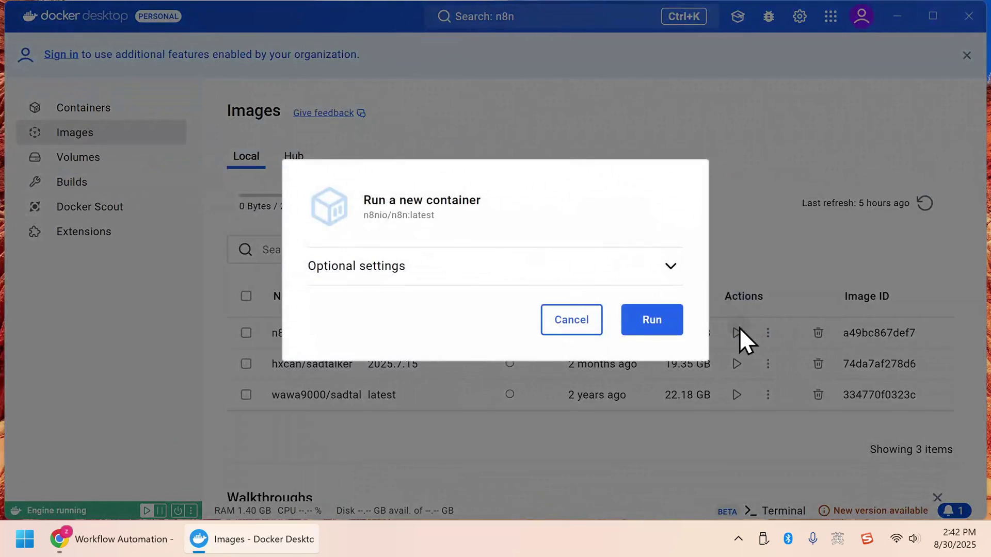
# Step: Name the container n8n and set its host port to 5678 in the optional settings
pyautogui.click(636, 281)
pyautogui.click(403, 275)
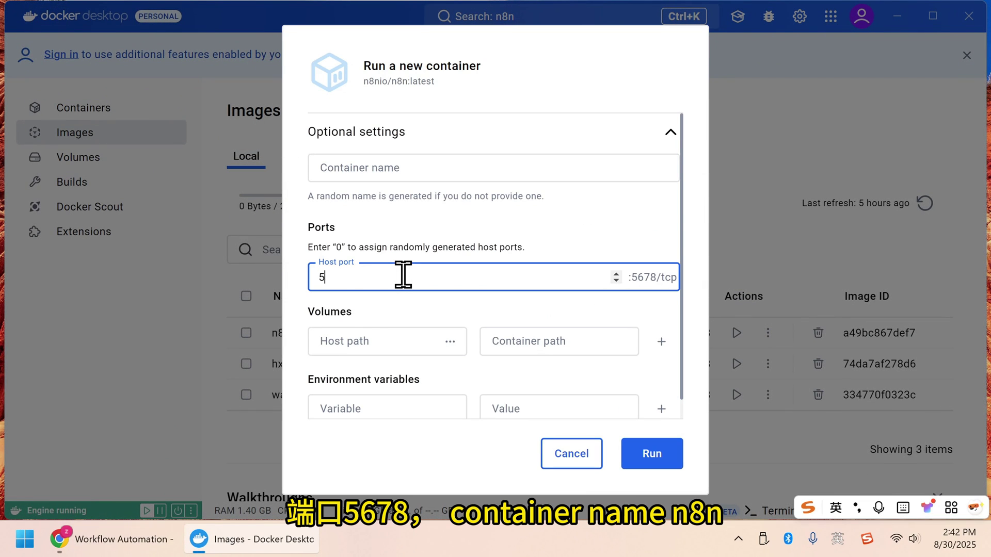
pyautogui.click(513, 176)
pyautogui.write('n8n')
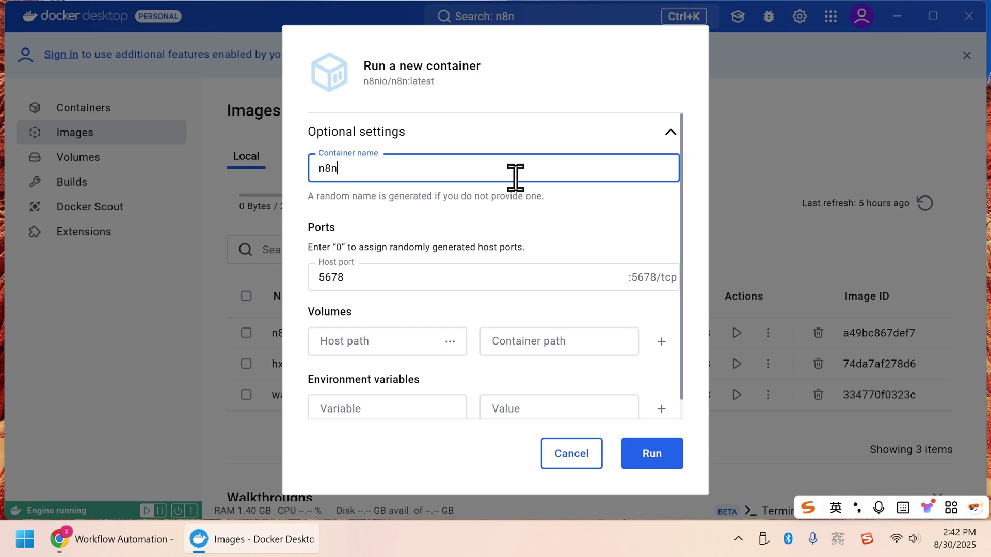
# Step: Map a newly created Documents\n8n folder to container path /home/node/.n8n
pyautogui.click(416, 347)
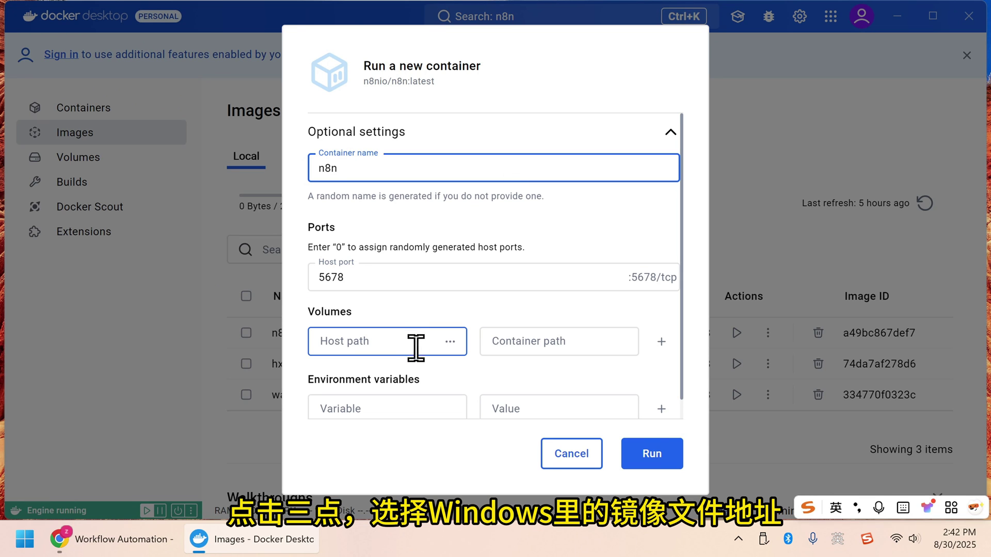
pyautogui.click(450, 341)
pyautogui.hotkey('ctrl', 'shift', 'n')
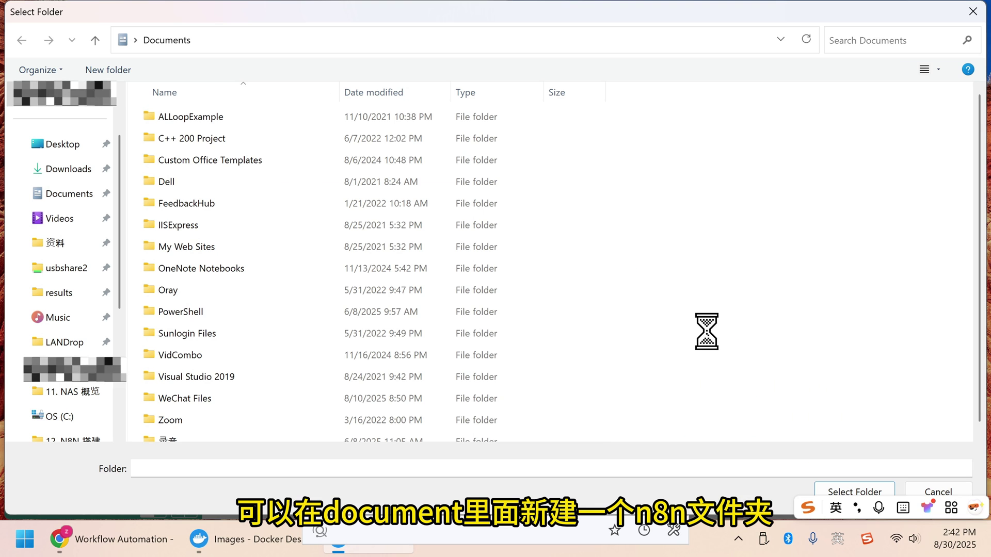
pyautogui.write('n8n')
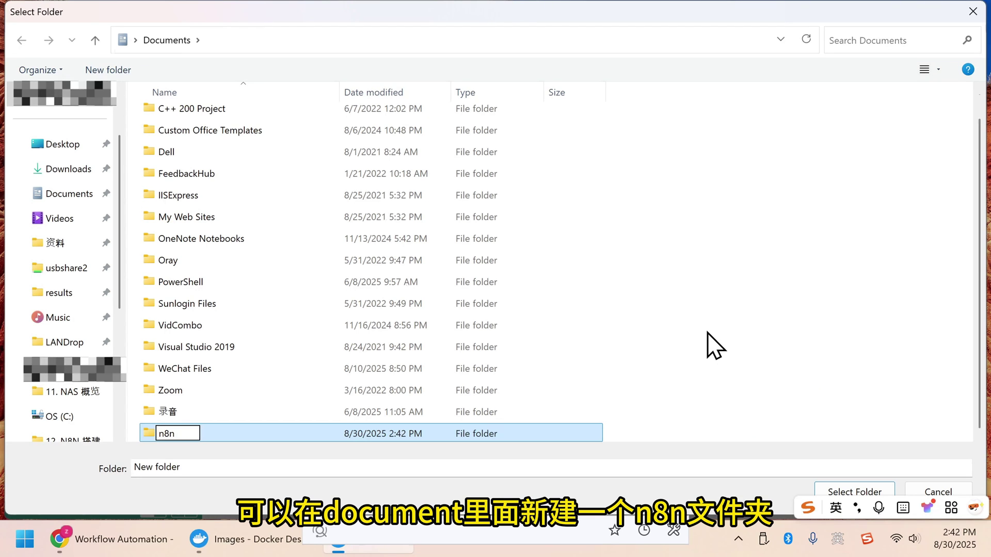
pyautogui.press('Return')
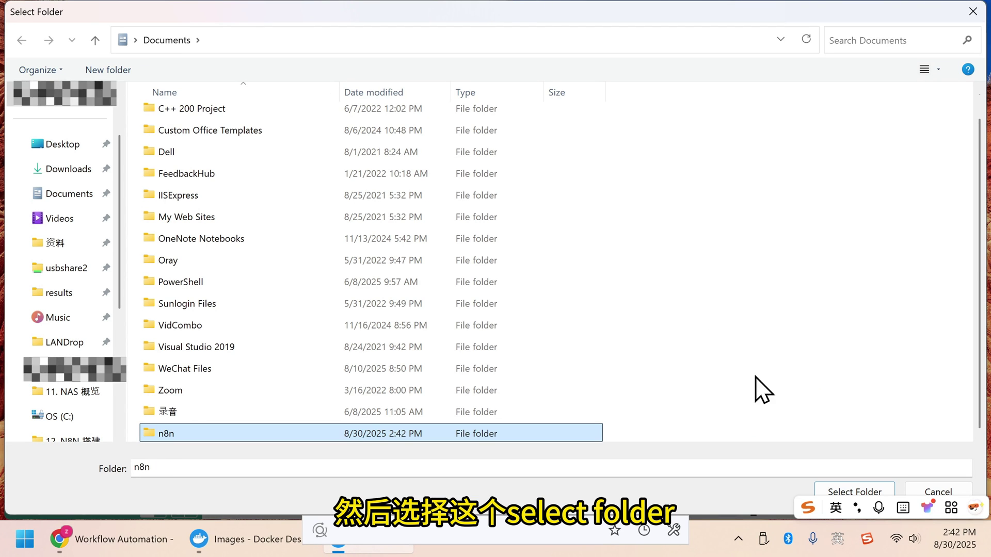
pyautogui.click(859, 493)
pyautogui.click(562, 346)
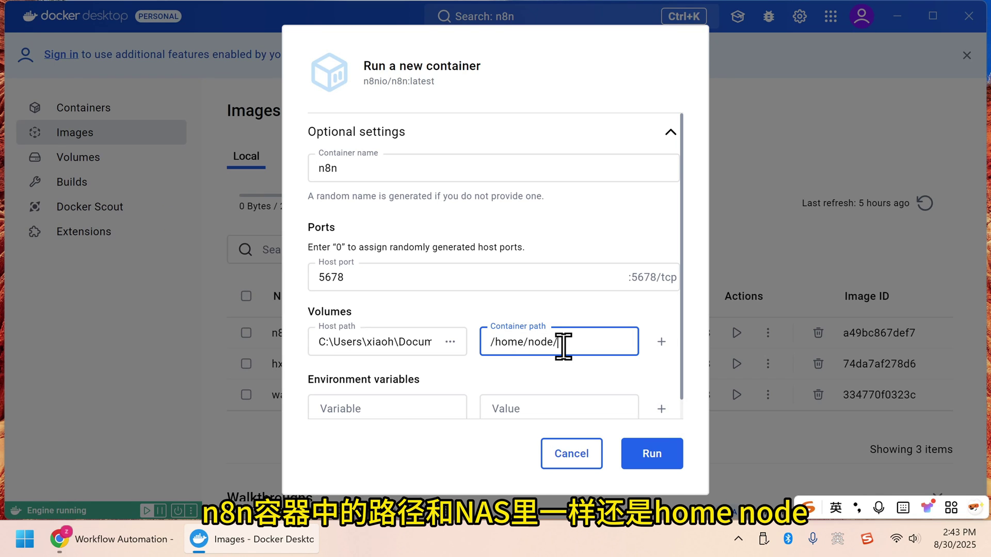
pyautogui.write('/home/node/.n8n')
# Step: Add the environment variable N8N_SECURE_COOKIE with value false
pyautogui.click(428, 395)
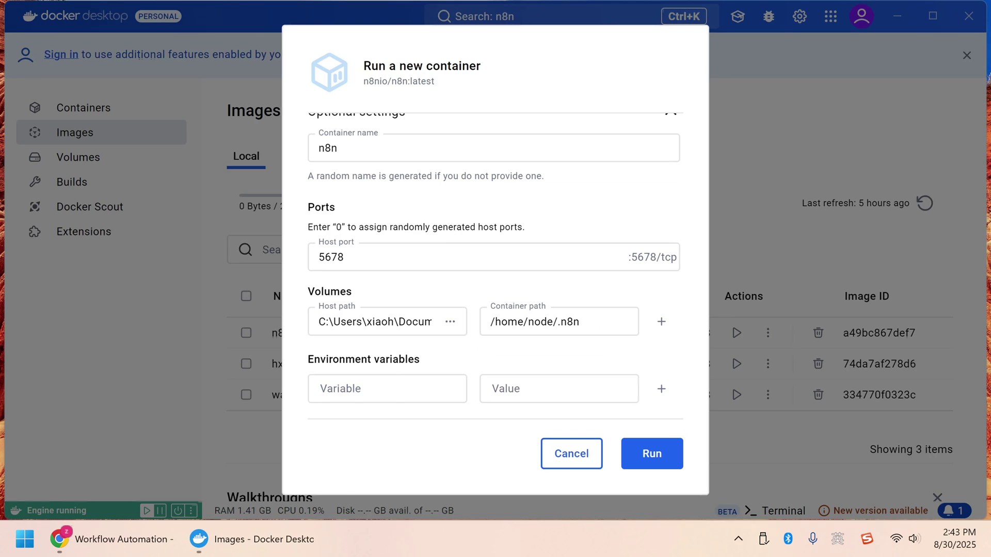
pyautogui.click(387, 388)
pyautogui.hotkey('ctrl', 'v')
pyautogui.write('fal')
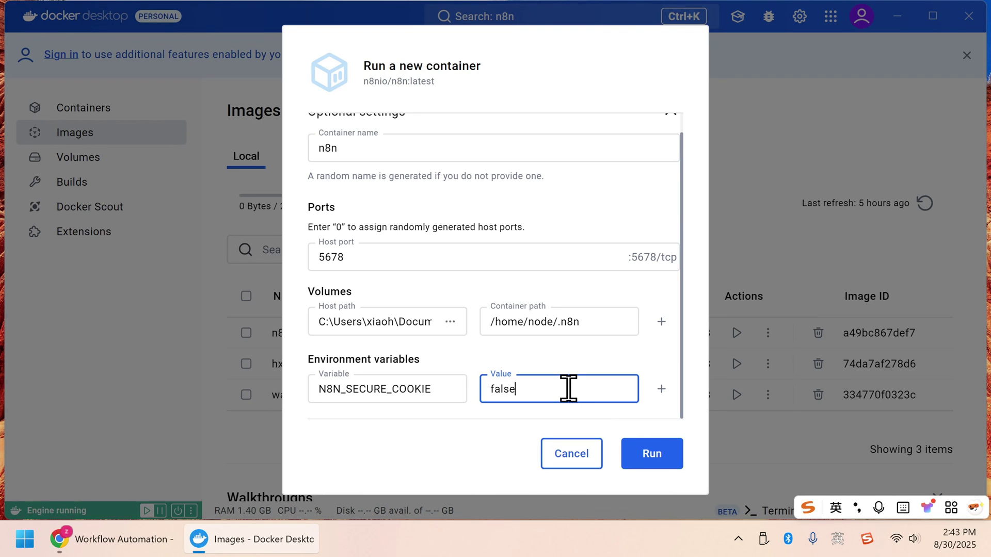
pyautogui.click(653, 462)
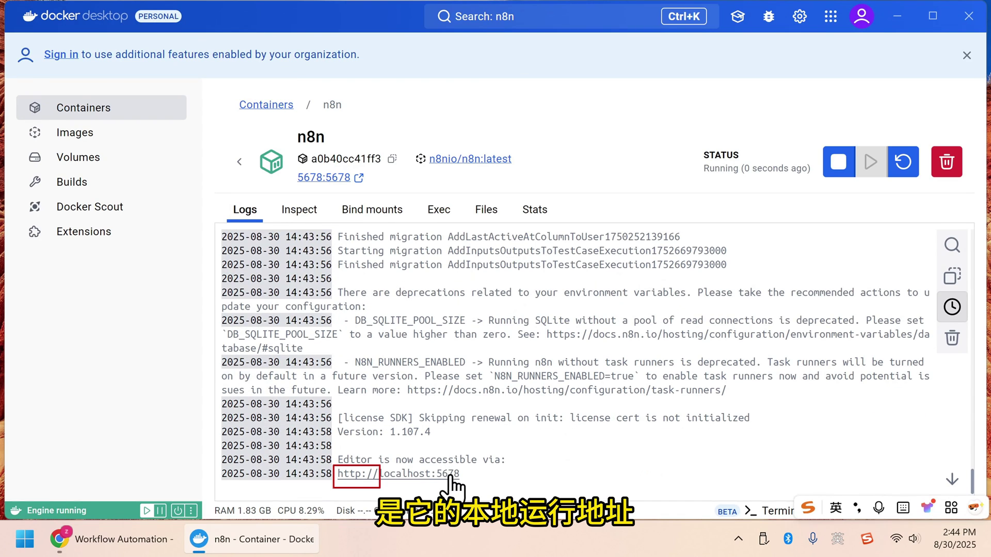
pyautogui.click(449, 475)
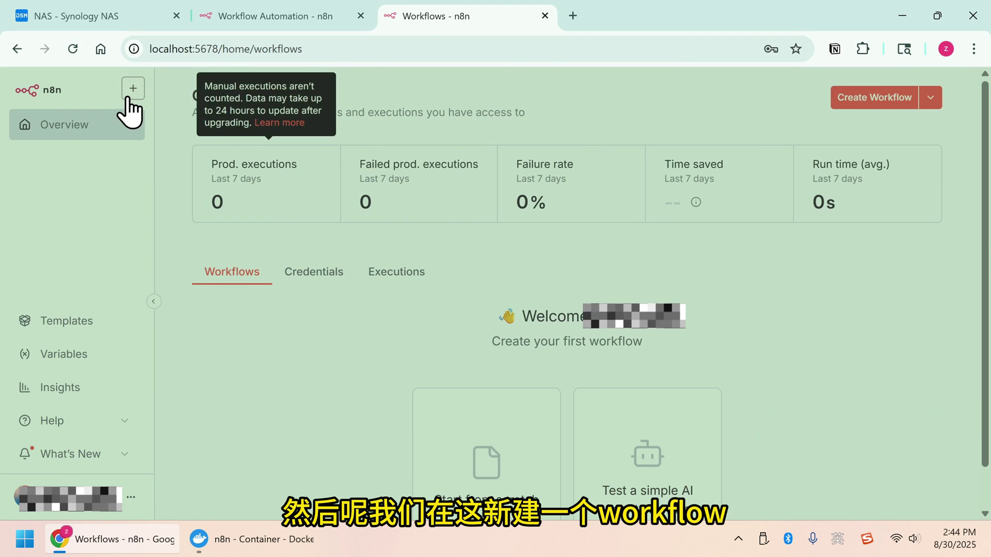
# Step: Create a new workflow and add a Gmail node as its first step
pyautogui.click(124, 89)
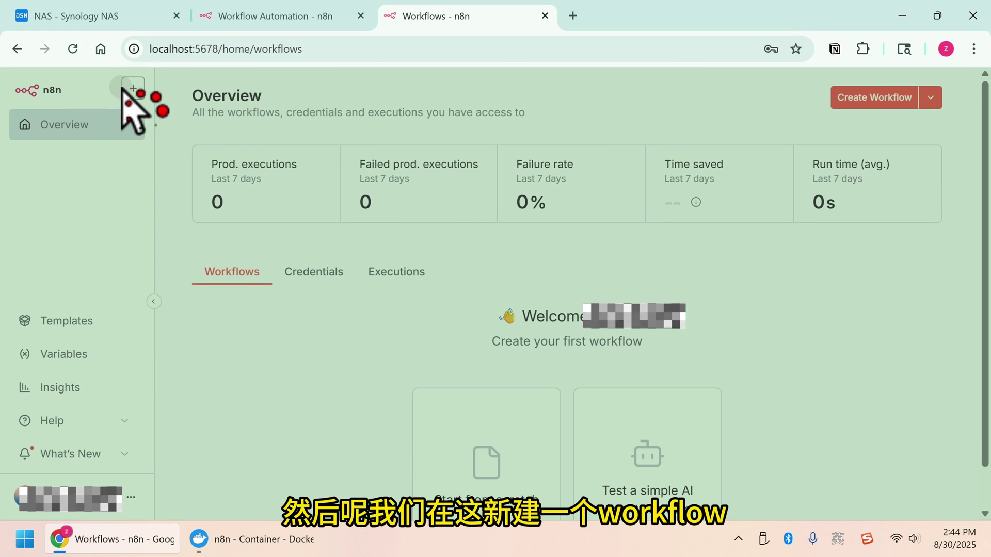
pyautogui.click(188, 115)
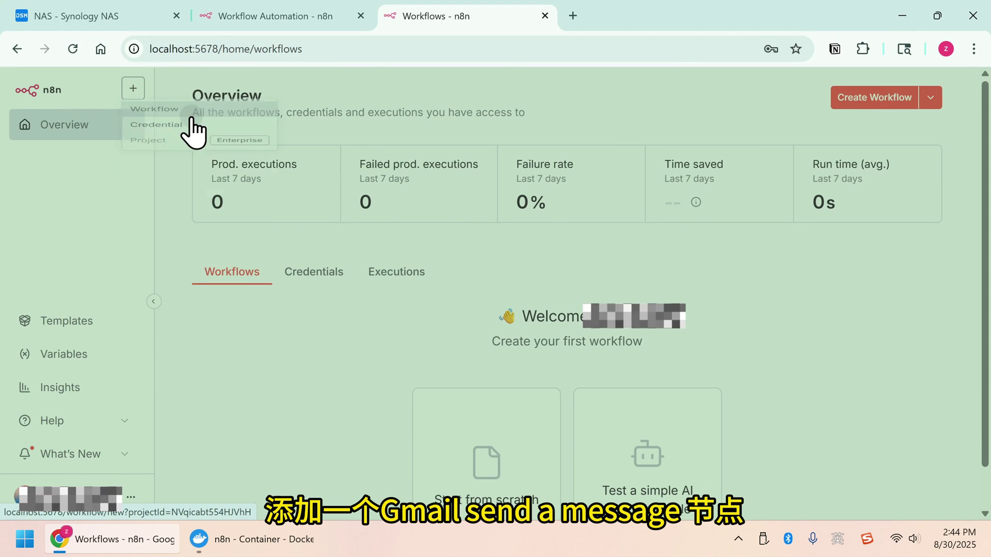
pyautogui.click(574, 295)
pyautogui.write('gmail')
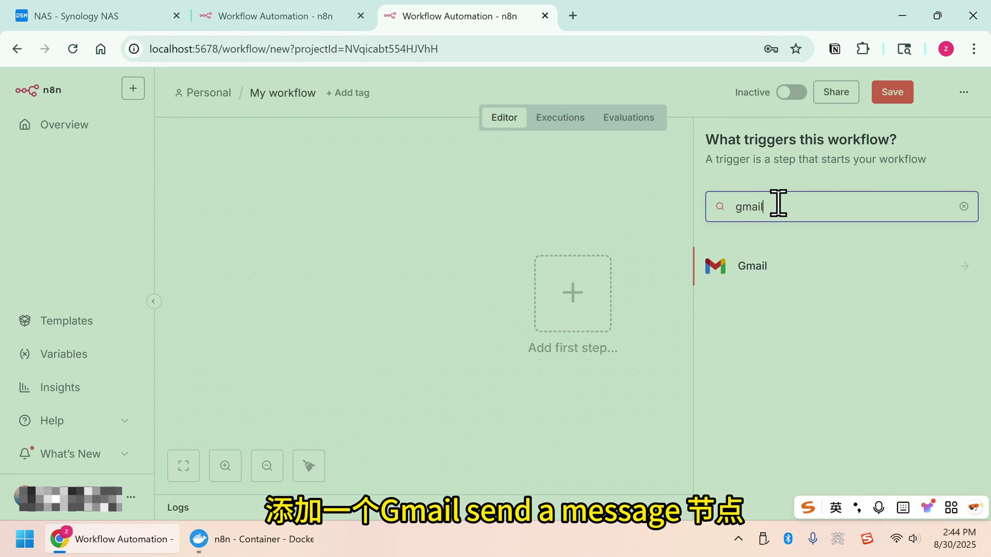
pyautogui.click(775, 268)
# Step: Choose the Send a message action and start a new Gmail credential
pyautogui.click(804, 374)
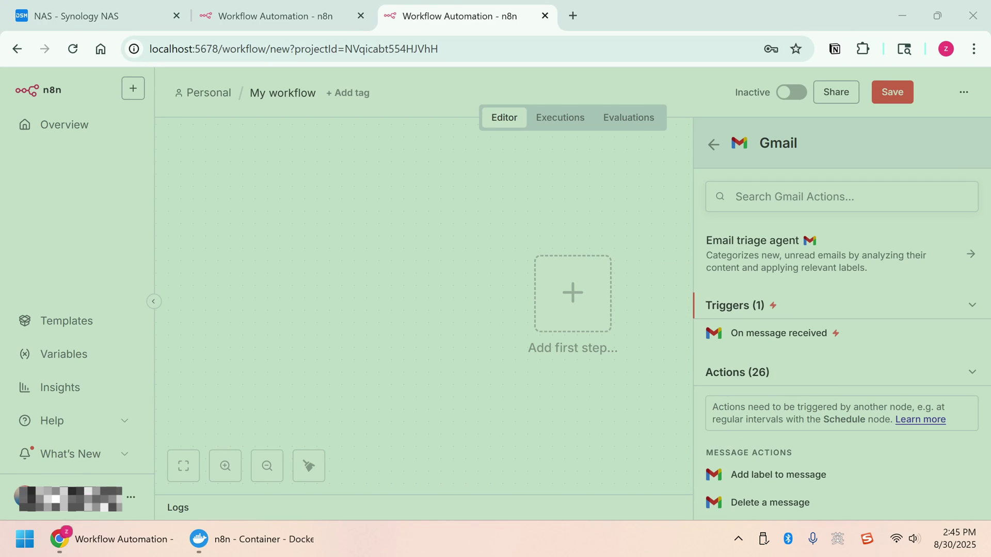
pyautogui.scroll(-5, 841, 361)
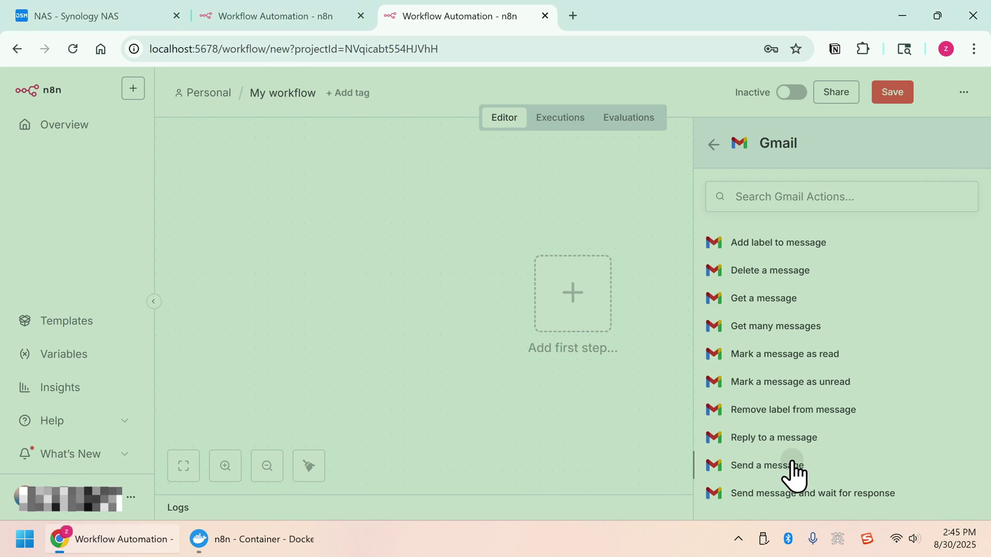
pyautogui.click(767, 465)
pyautogui.click(560, 247)
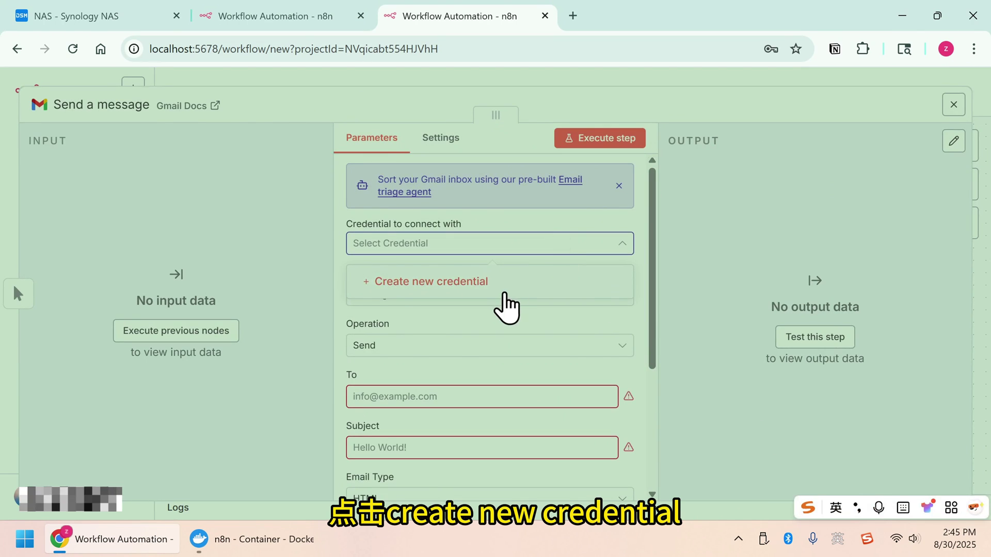
pyautogui.click(500, 290)
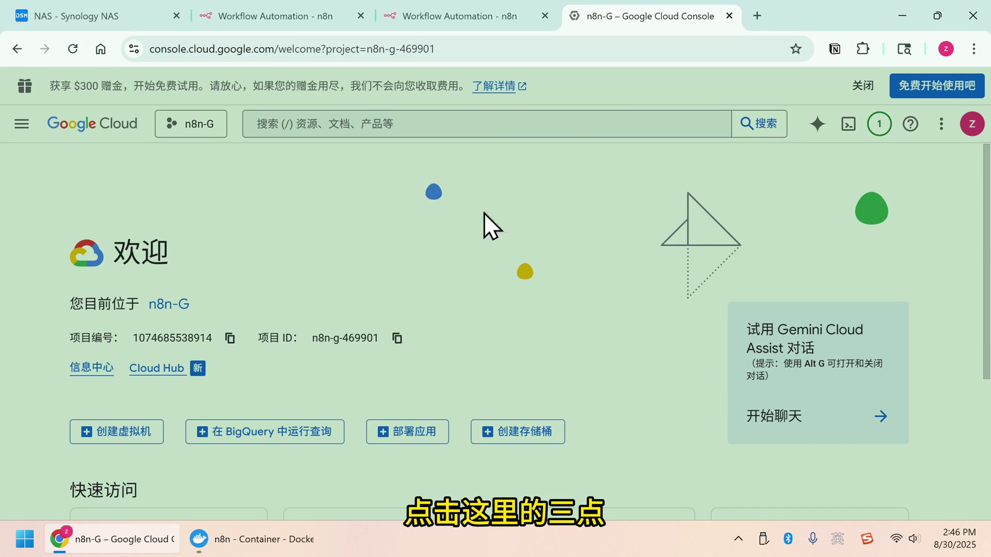
# Step: Create a new Google Cloud project named n8n-test and switch to it
pyautogui.click(173, 124)
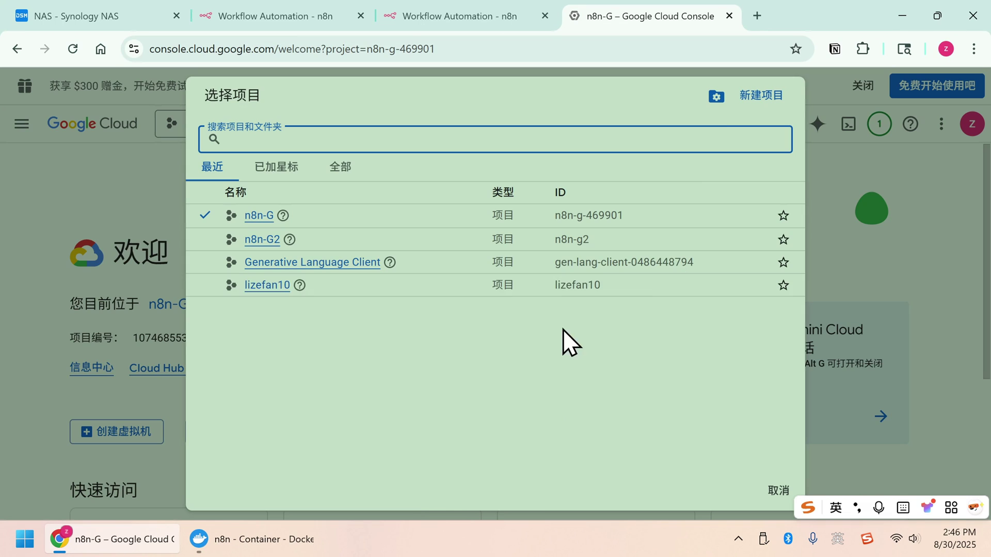
pyautogui.click(759, 96)
pyautogui.write('n8n-')
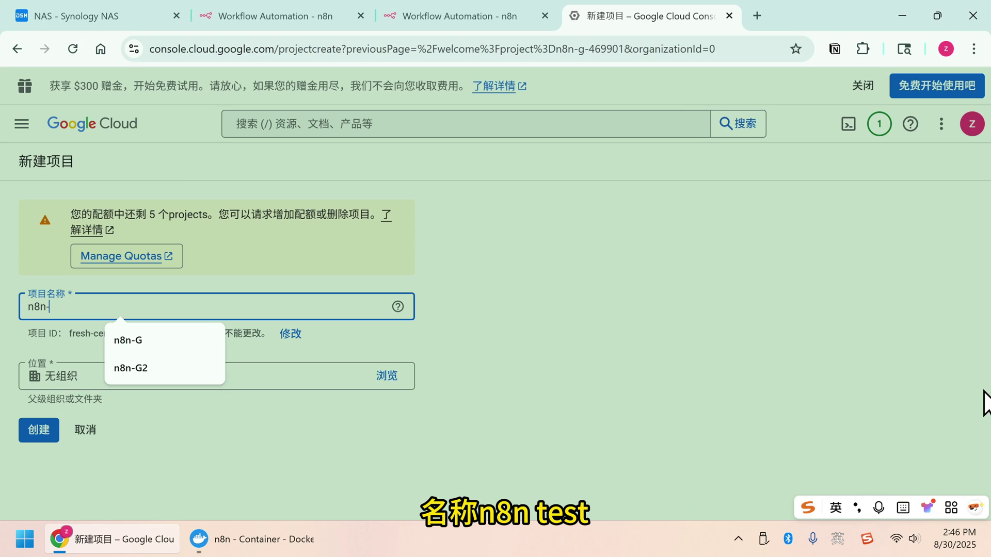
pyautogui.write('test')
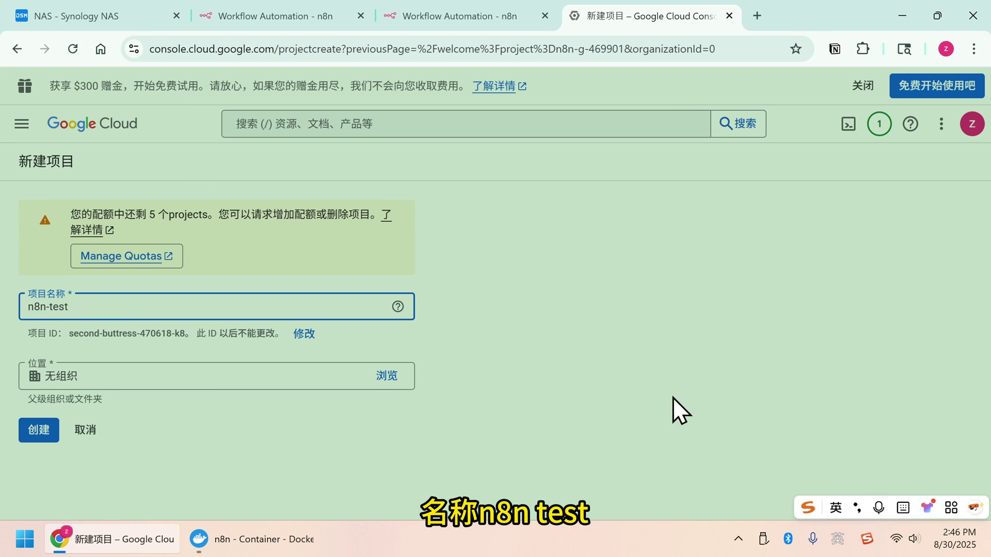
pyautogui.press('Tab')
pyautogui.click(39, 431)
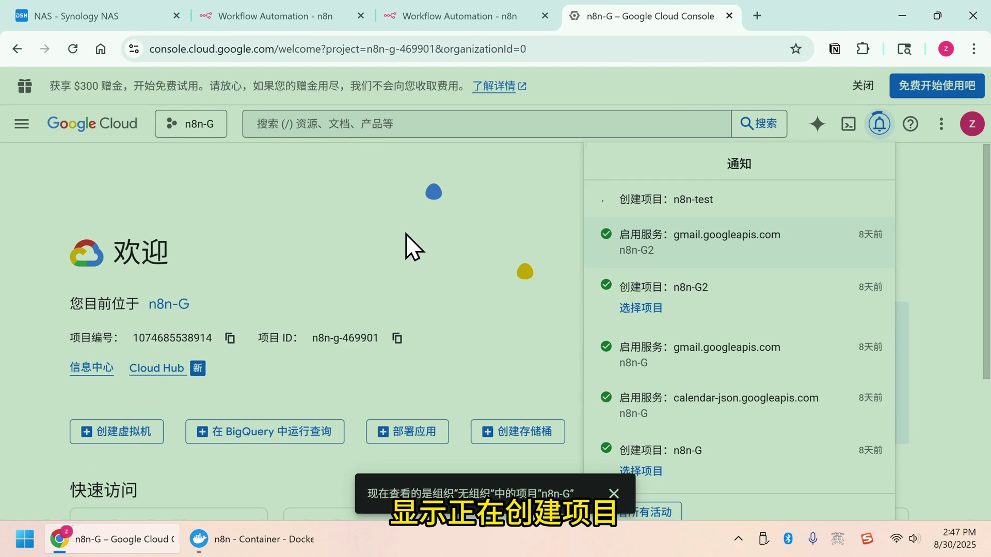
pyautogui.click(629, 221)
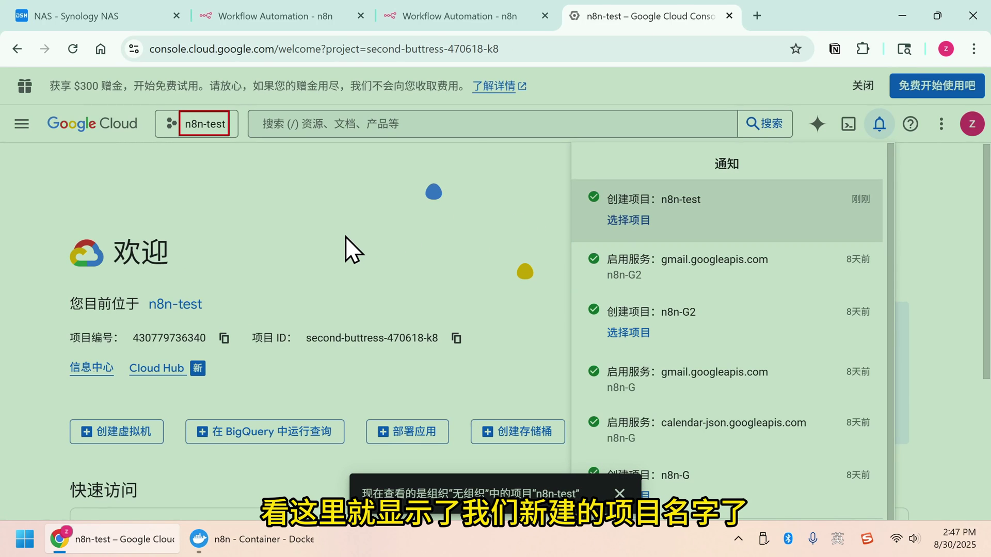
# Step: Enable the Gmail API and open the OAuth consent screen overview
pyautogui.click(664, 122)
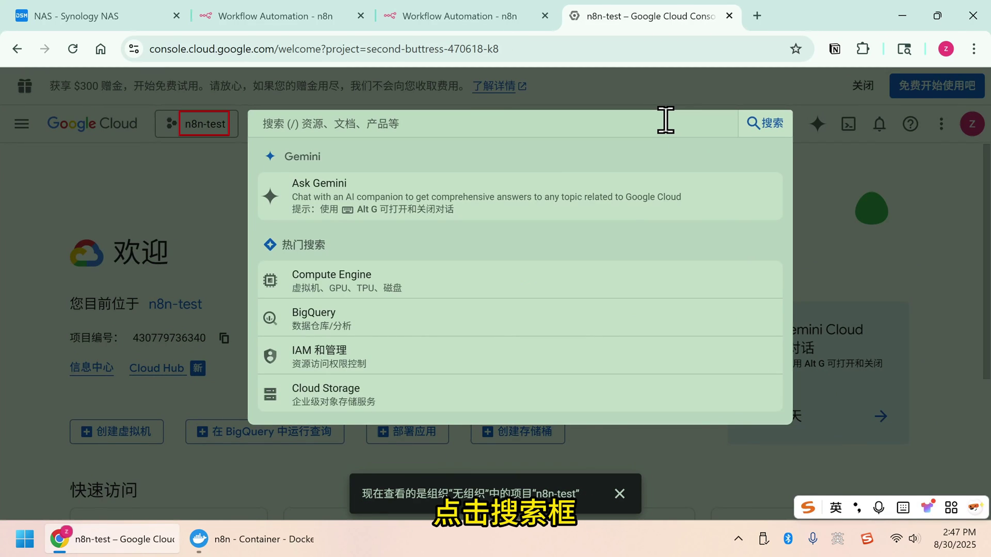
pyautogui.write('gmail')
pyautogui.press('Return')
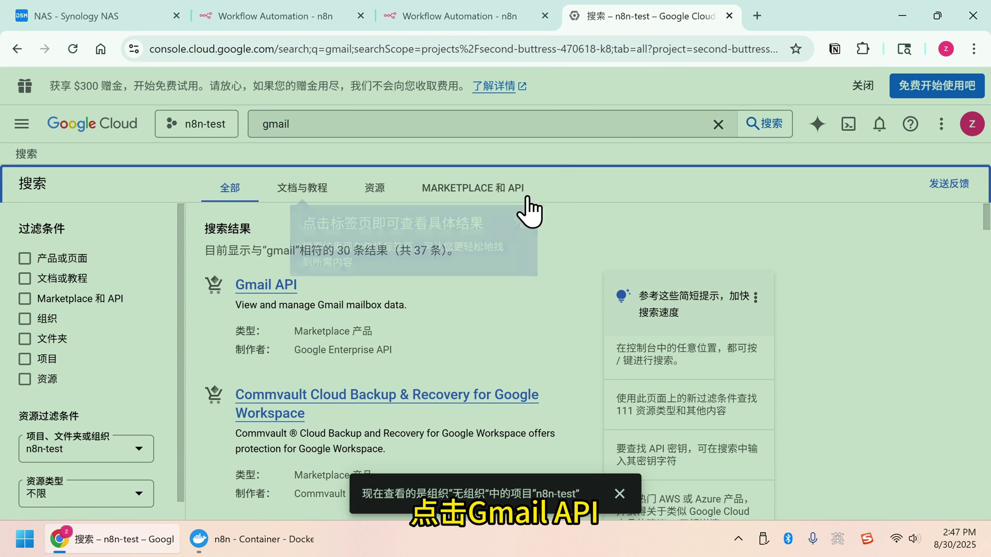
pyautogui.click(263, 290)
pyautogui.click(163, 325)
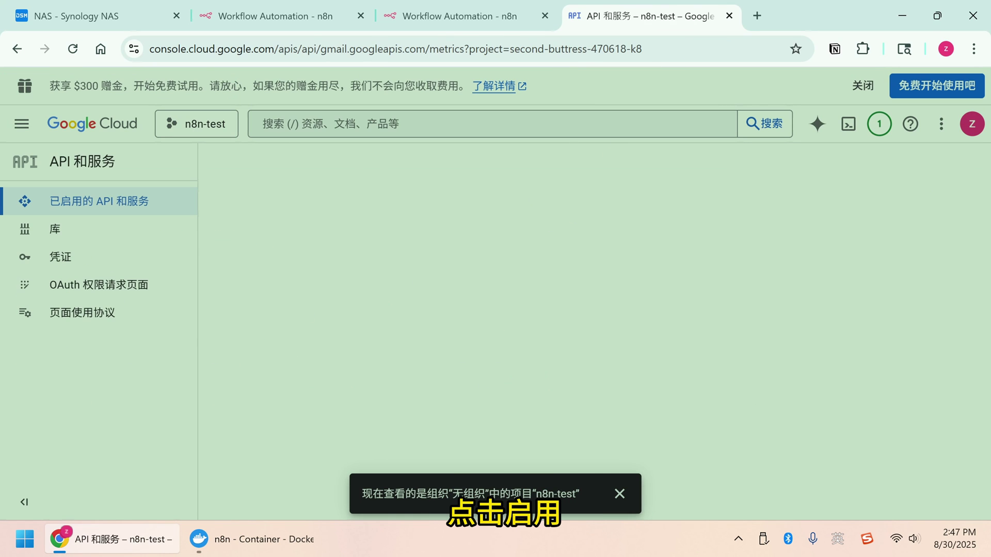
pyautogui.click(90, 285)
pyautogui.scroll(-1, 720, 303)
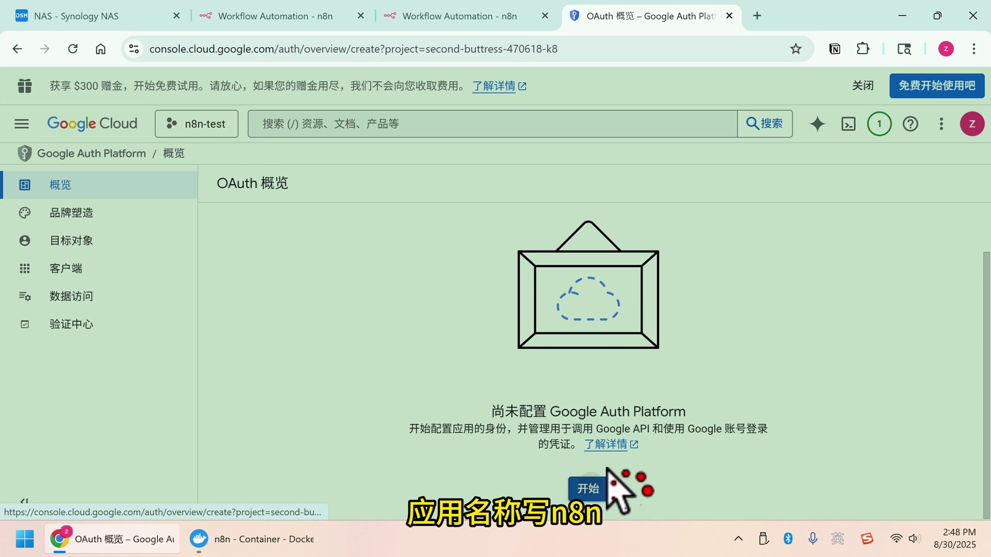
# Step: Create an External OAuth configuration using the account's email for support and contact
pyautogui.click(588, 488)
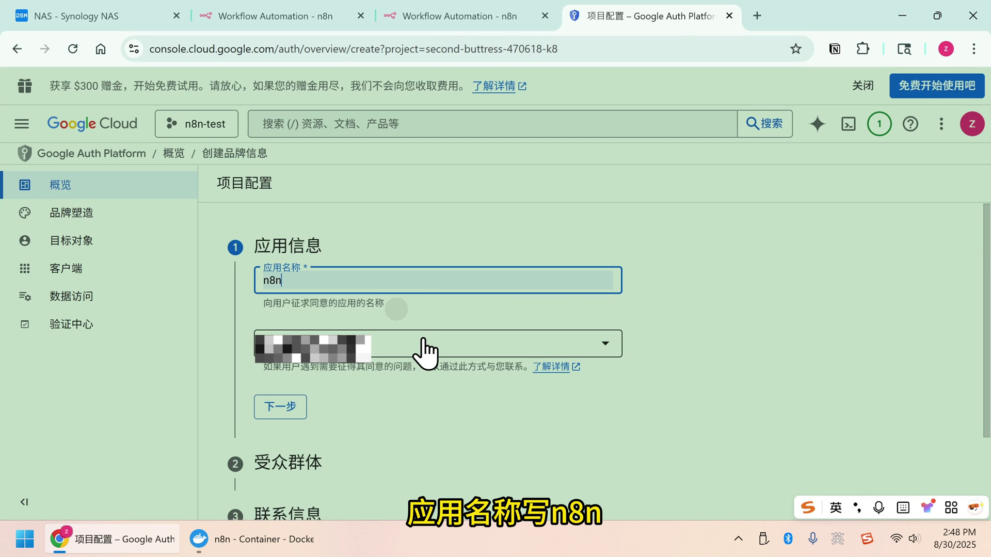
pyautogui.click(420, 345)
pyautogui.click(401, 354)
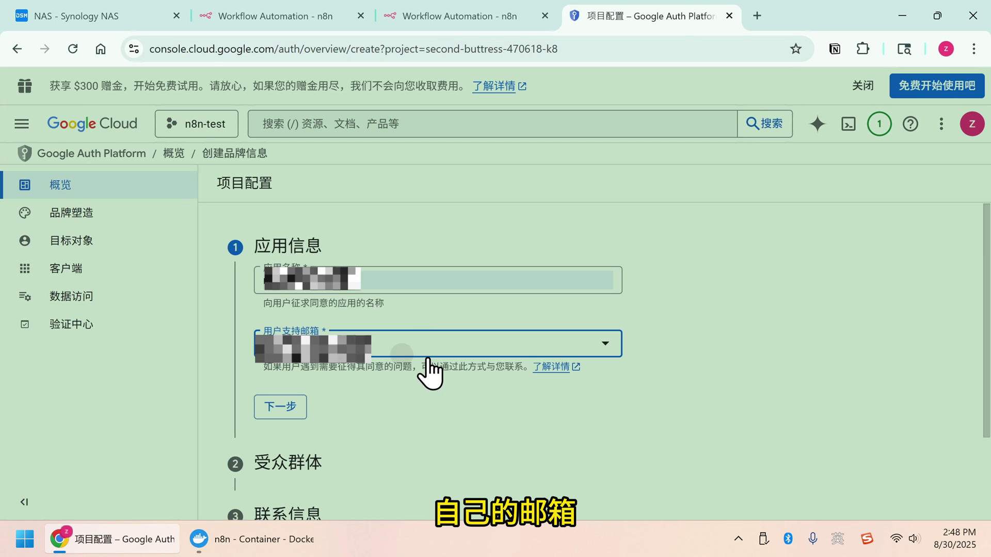
pyautogui.click(280, 406)
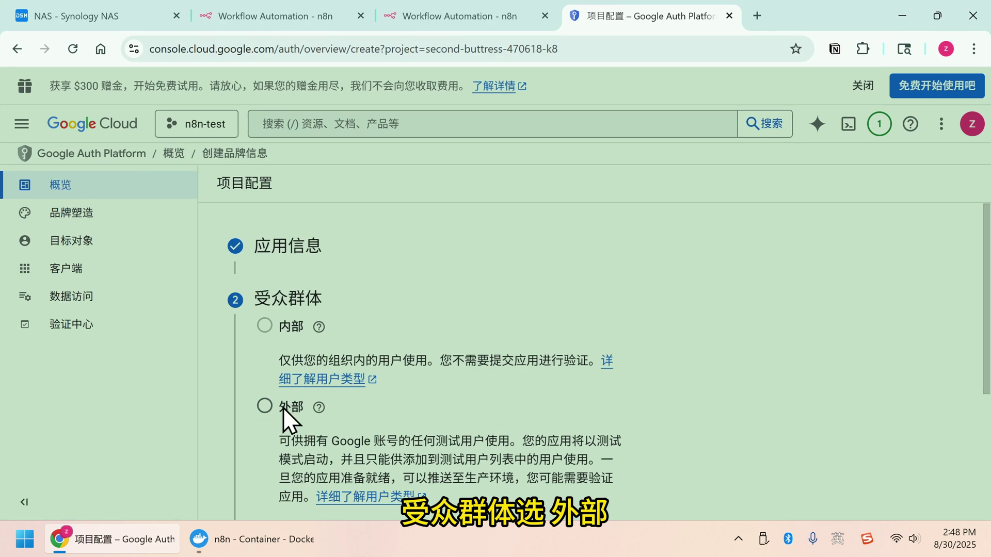
pyautogui.scroll(-4, 684, 389)
pyautogui.click(268, 359)
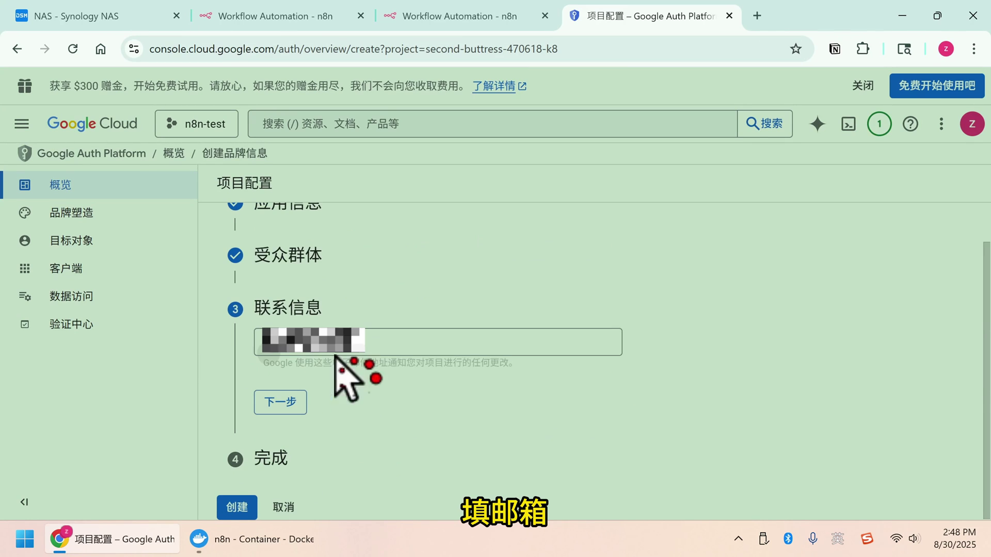
pyautogui.click(286, 401)
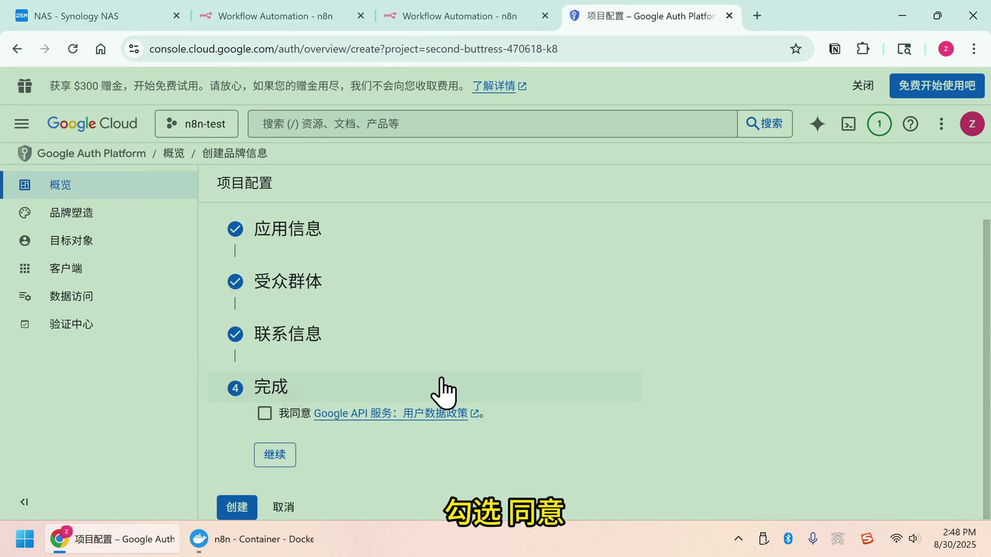
pyautogui.click(279, 416)
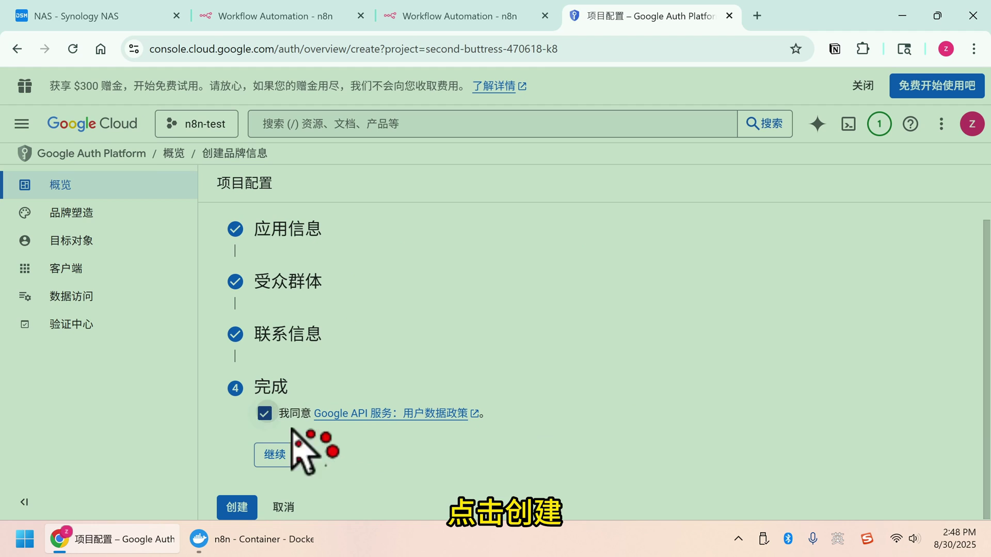
pyautogui.click(240, 508)
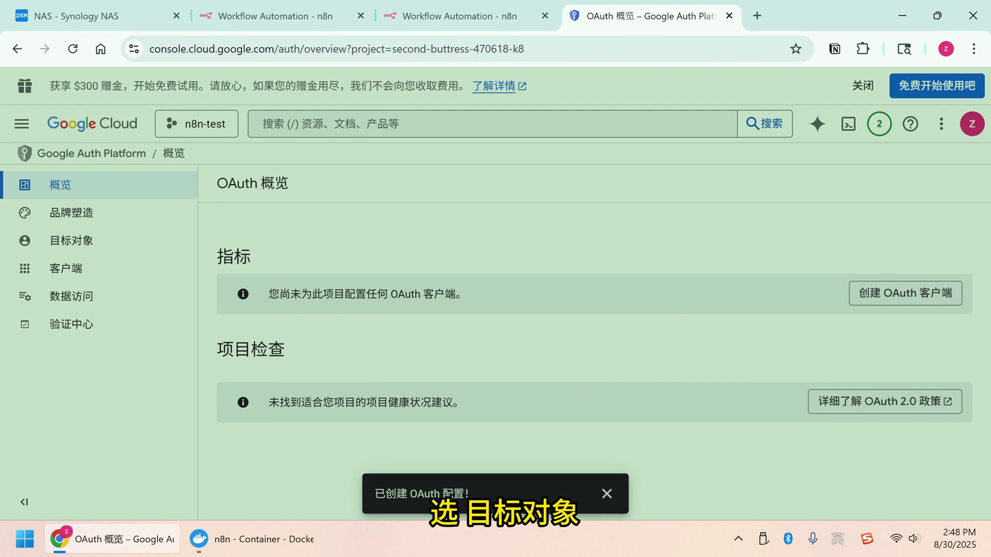
# Step: Add the account's email as a test user under Audience, then view OAuth Clients
pyautogui.click(75, 241)
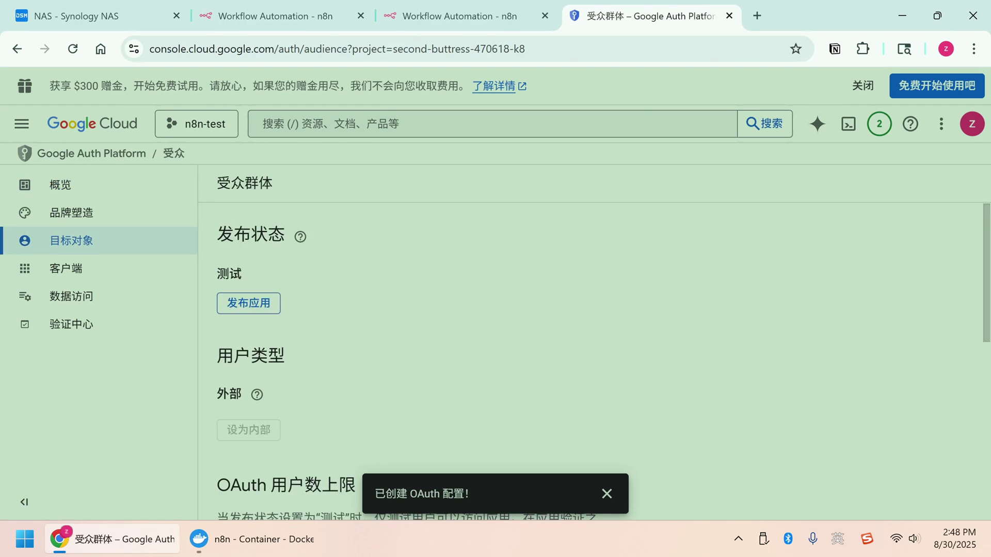
pyautogui.scroll(-1, 517, 318)
pyautogui.scroll(-5, 517, 318)
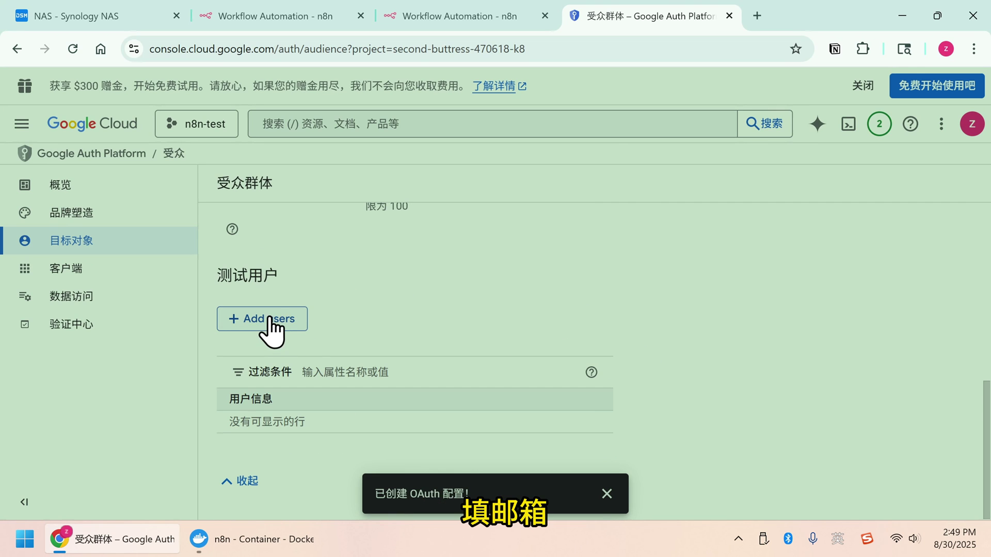
pyautogui.click(266, 319)
pyautogui.click(448, 286)
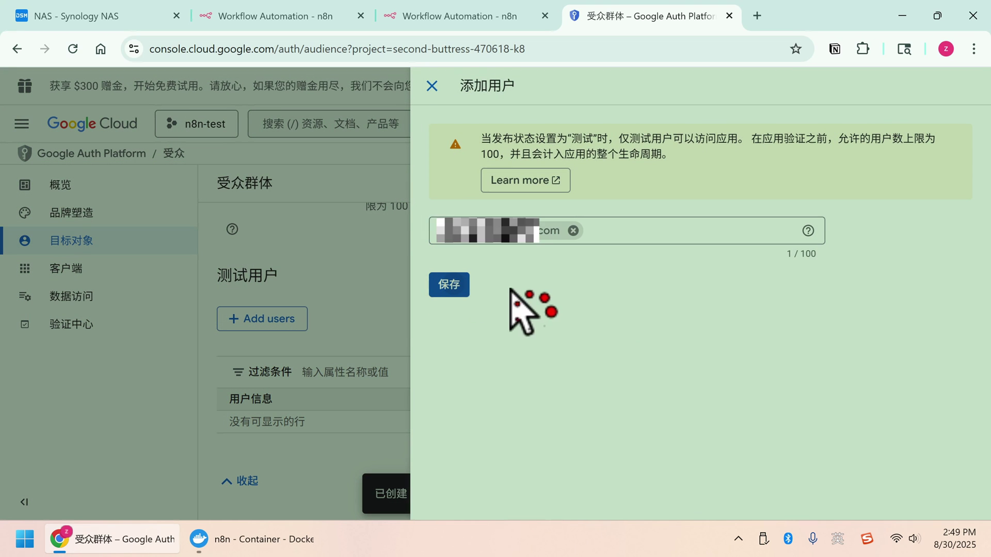
pyautogui.click(65, 269)
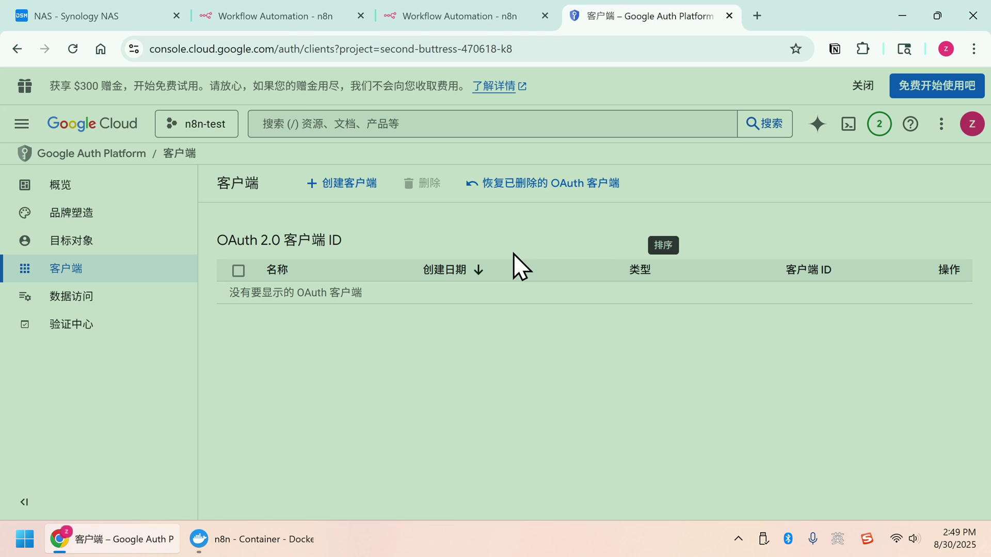
# Step: Start a Web application OAuth client named n8n
pyautogui.click(328, 182)
pyautogui.click(468, 302)
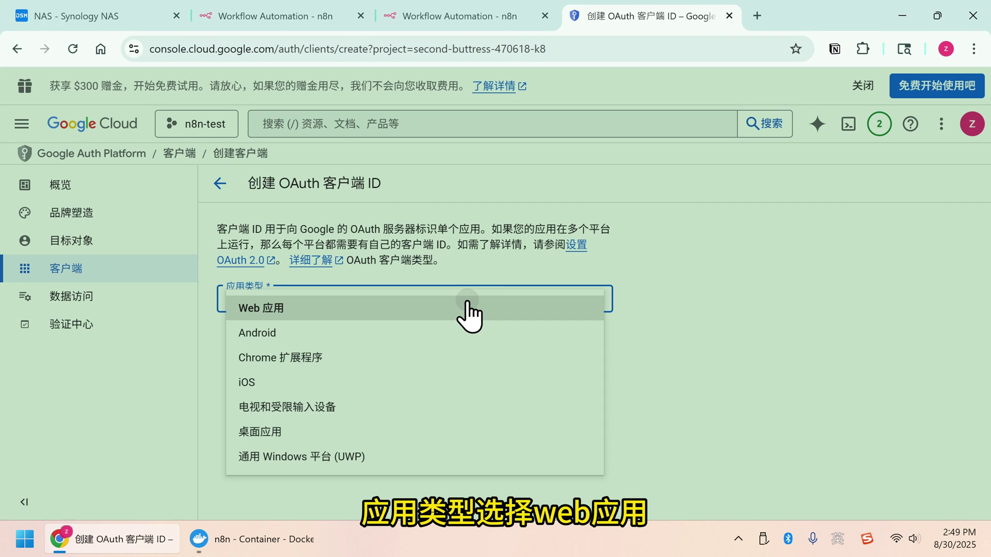
pyautogui.click(467, 309)
pyautogui.click(294, 343)
pyautogui.hotkey('ctrl', 'a')
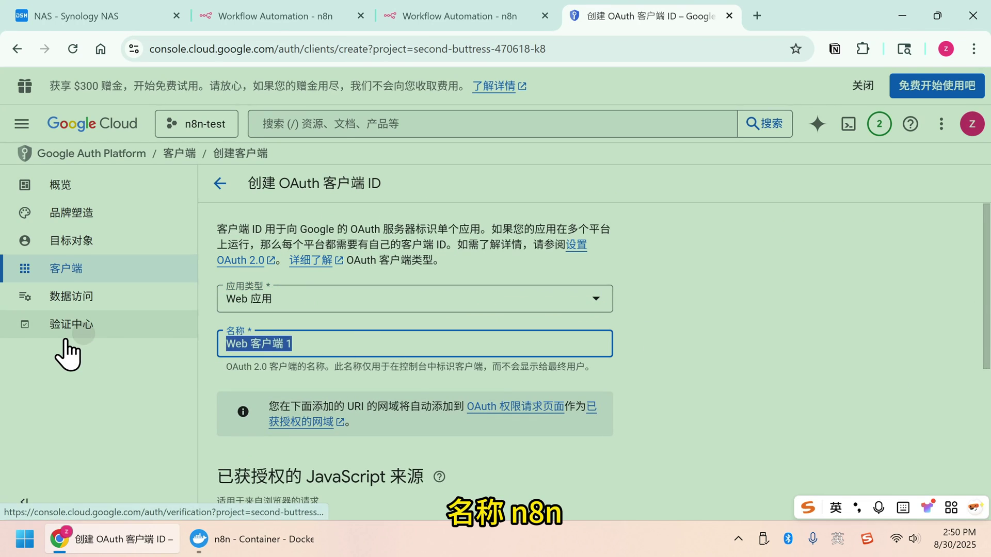
pyautogui.write('n8n')
pyautogui.scroll(-4, 726, 369)
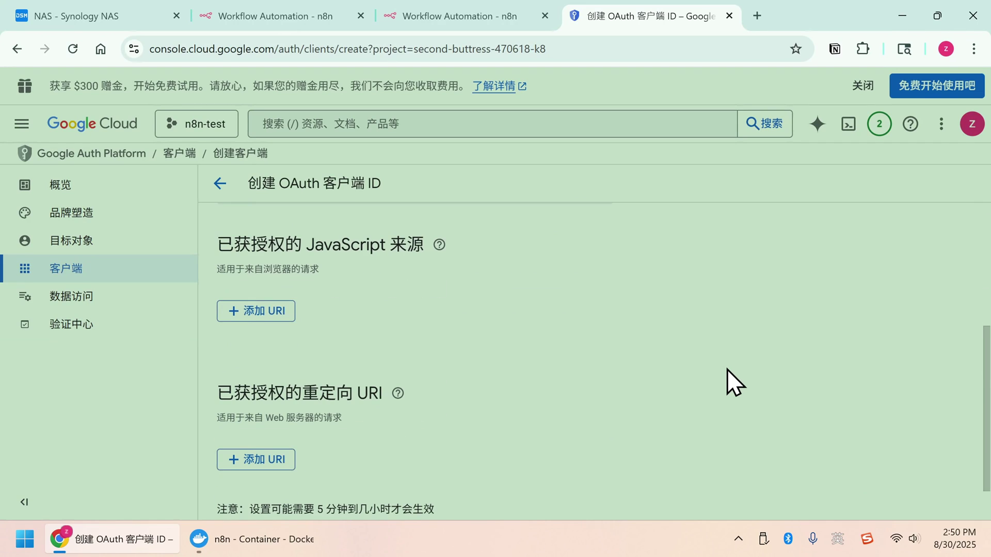
pyautogui.scroll(-1, 497, 361)
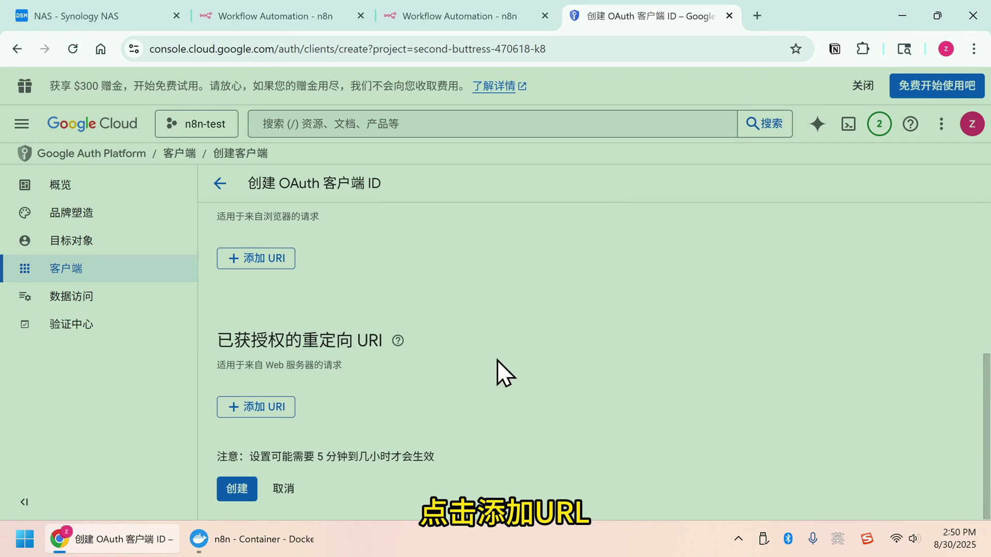
pyautogui.click(238, 408)
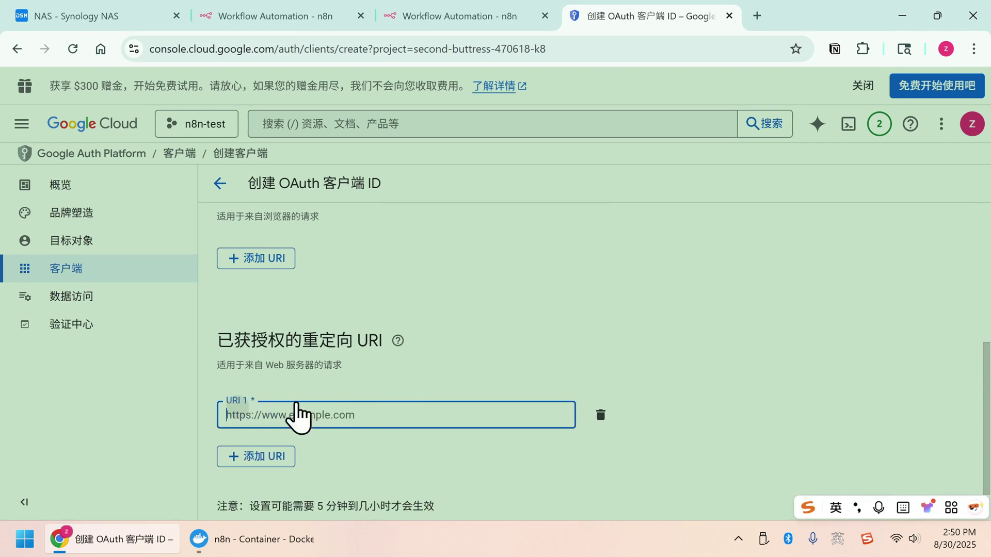
pyautogui.click(479, 26)
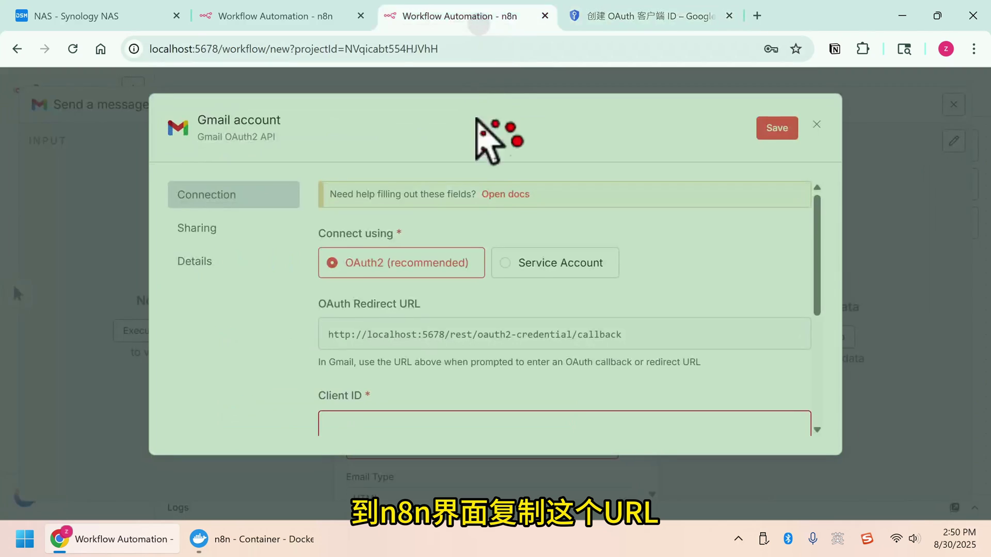
pyautogui.click(774, 346)
pyautogui.click(615, 24)
pyautogui.click(361, 415)
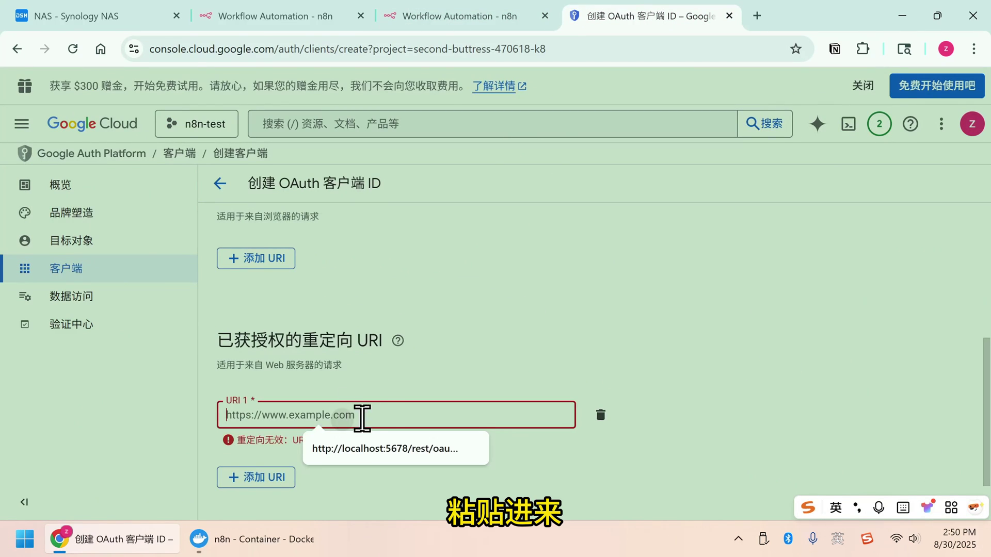
pyautogui.hotkey('ctrl', 'v')
pyautogui.click(663, 349)
pyautogui.scroll(-1, 420, 452)
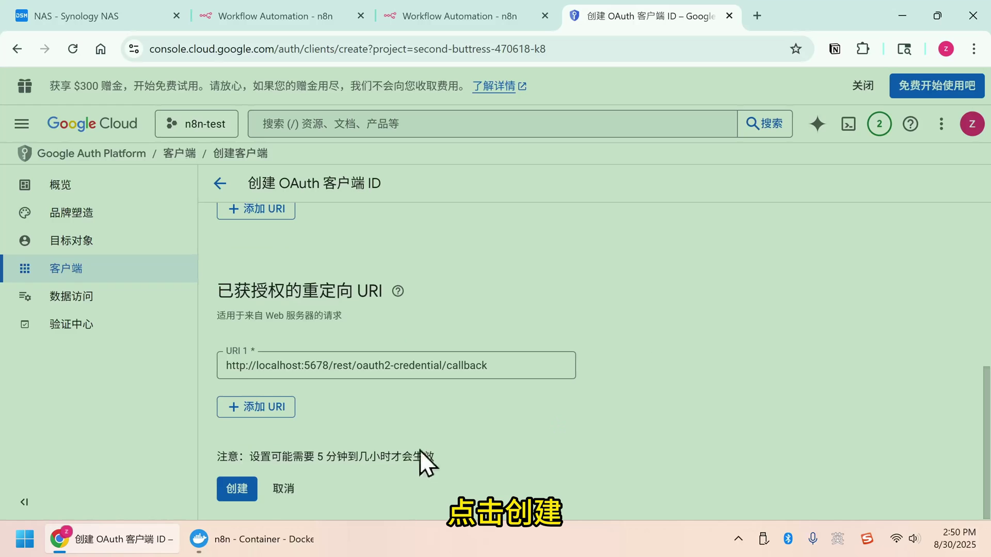
pyautogui.click(229, 492)
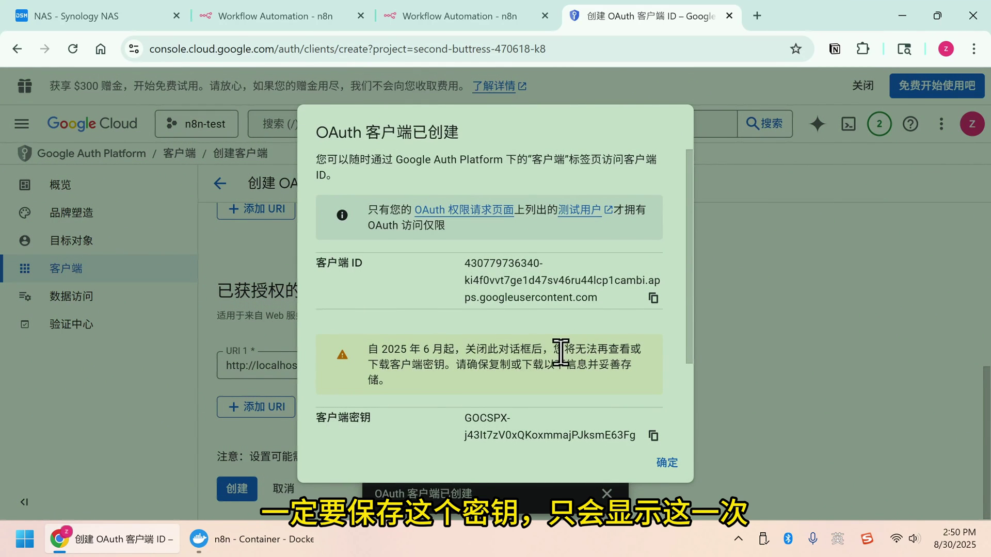
pyautogui.scroll(-3, 533, 364)
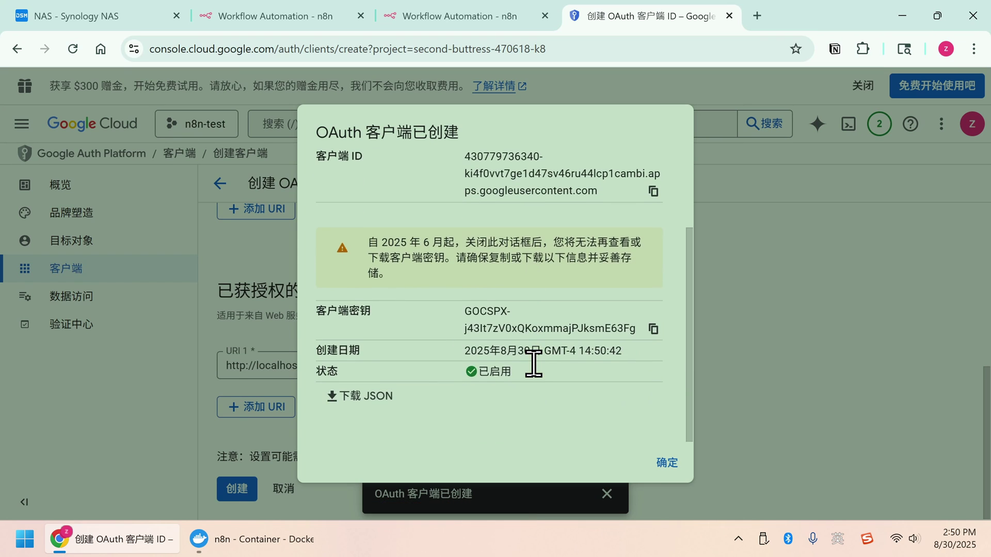
pyautogui.scroll(3, 532, 362)
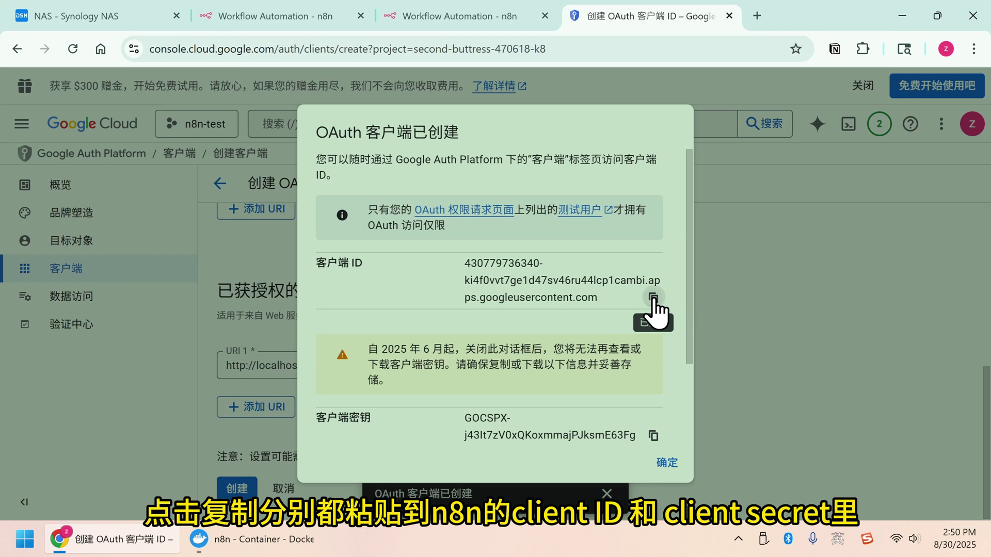
# Step: Paste the new client ID and client secret into n8n's Gmail credential
pyautogui.click(464, 16)
pyautogui.scroll(-2, 508, 358)
pyautogui.click(511, 348)
pyautogui.hotkey('ctrl', 'v')
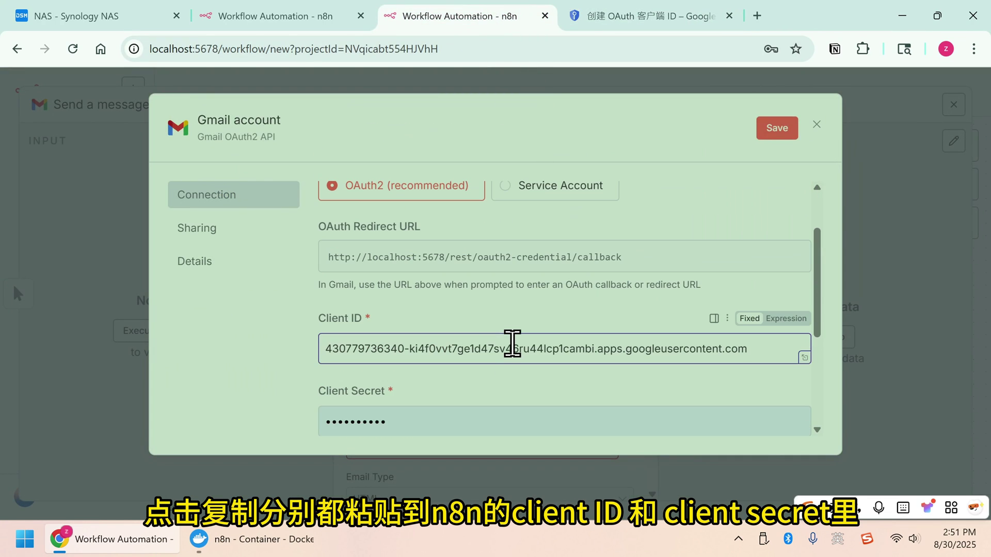
pyautogui.hotkey('ctrl', 'Tab')
pyautogui.scroll(-3, 619, 371)
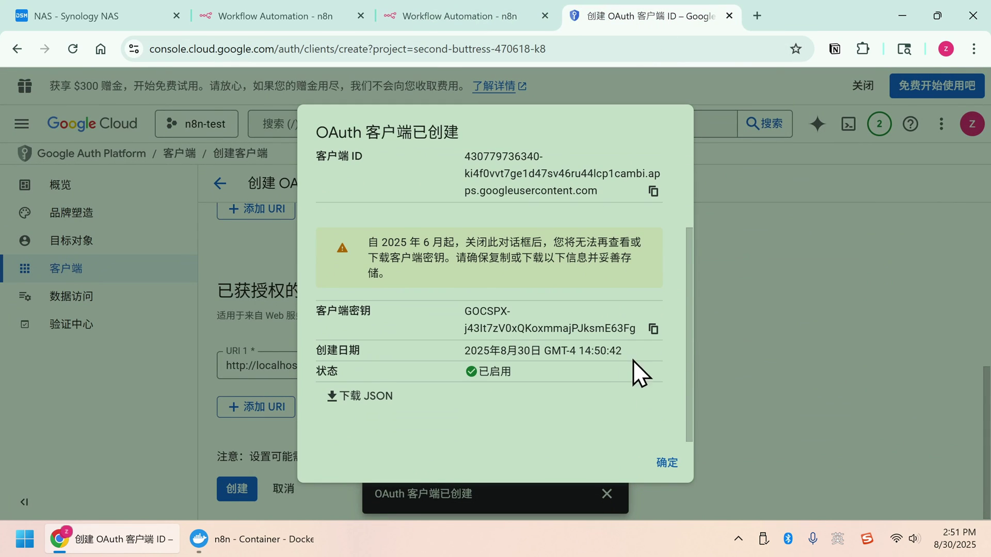
pyautogui.click(653, 330)
pyautogui.click(465, 16)
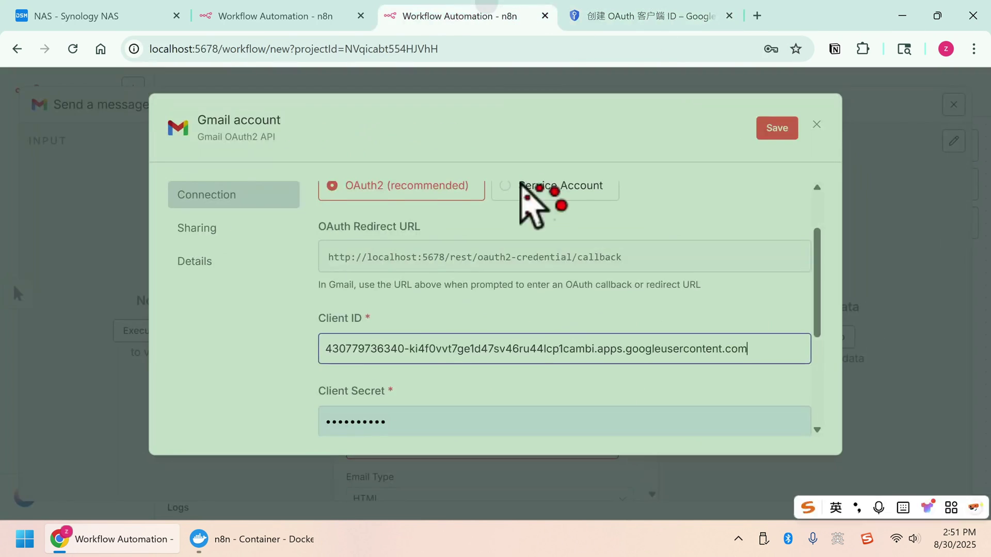
pyautogui.scroll(-3, 531, 310)
pyautogui.click(516, 265)
pyautogui.hotkey('ctrl', 'v')
# Step: Sign in with Google and grant n8n every requested Gmail permission
pyautogui.click(428, 318)
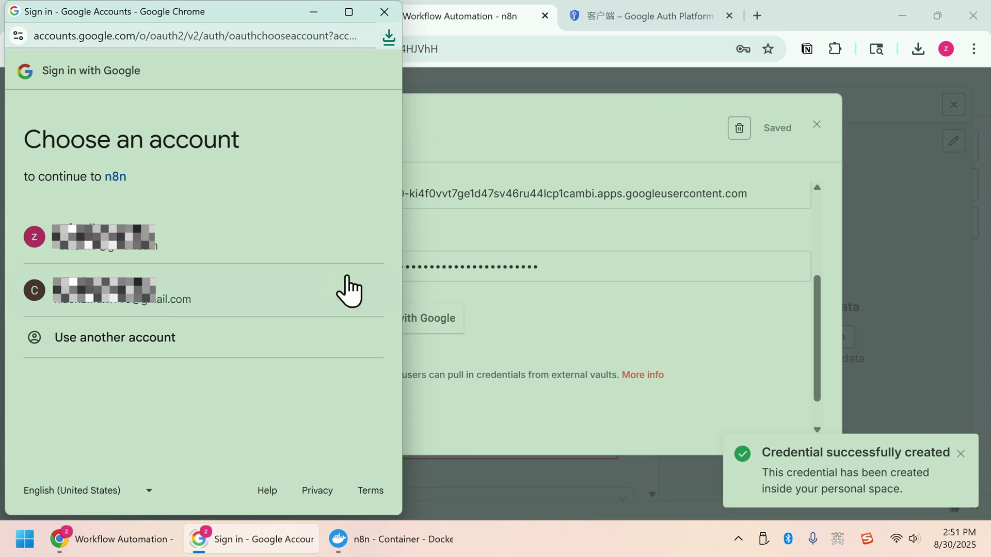
pyautogui.click(150, 231)
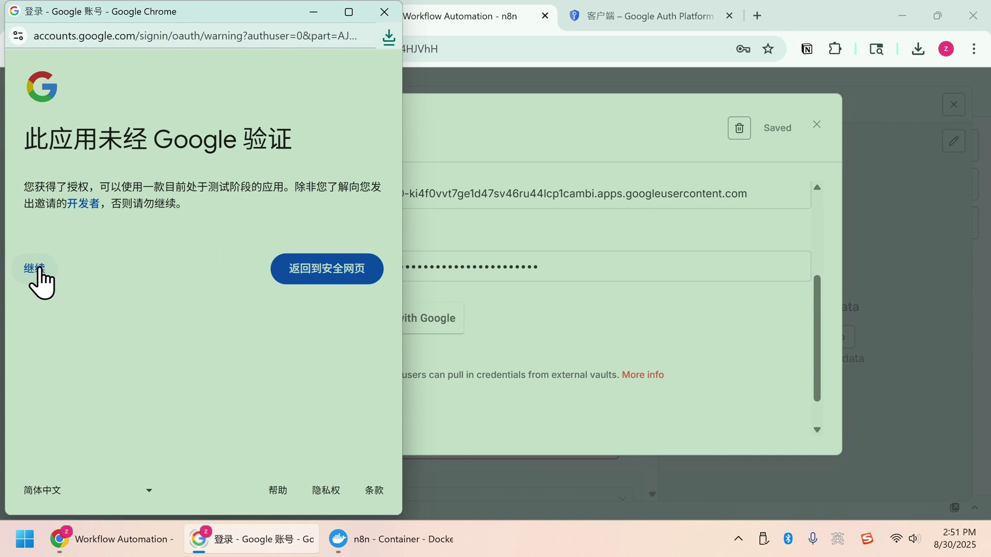
pyautogui.click(34, 296)
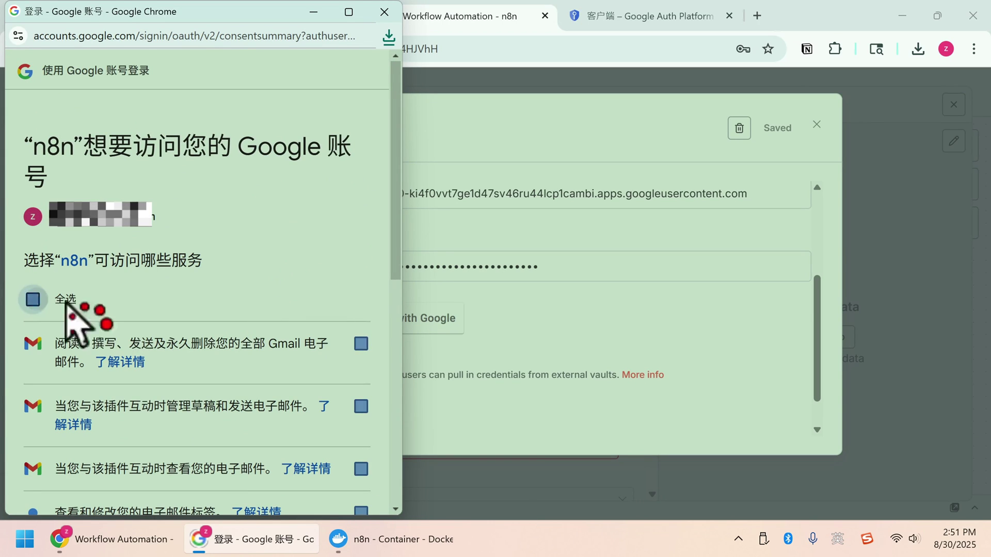
pyautogui.scroll(-5, 248, 314)
pyautogui.click(284, 436)
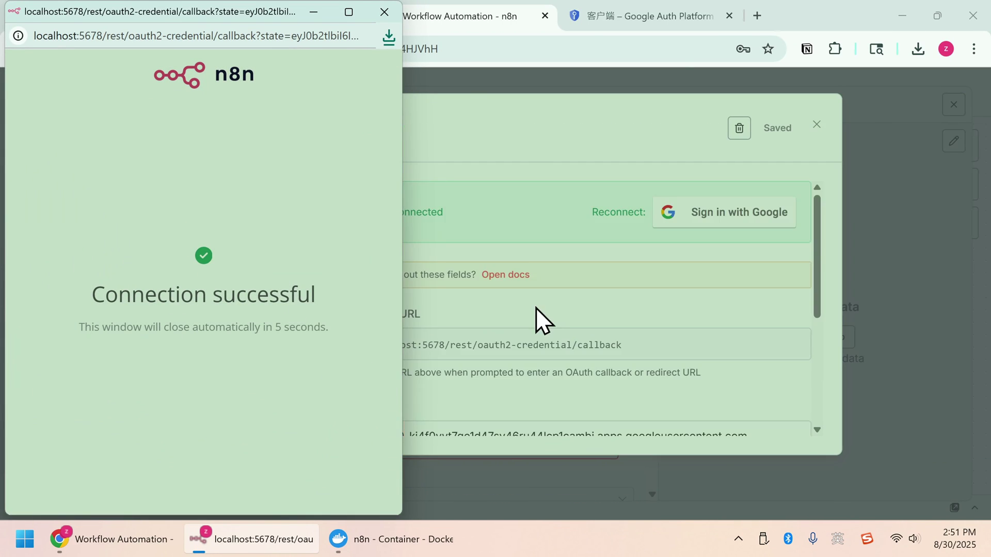
# Step: Fill the Gmail node with the recipient address, subject Hello and message 你好！
pyautogui.click(816, 125)
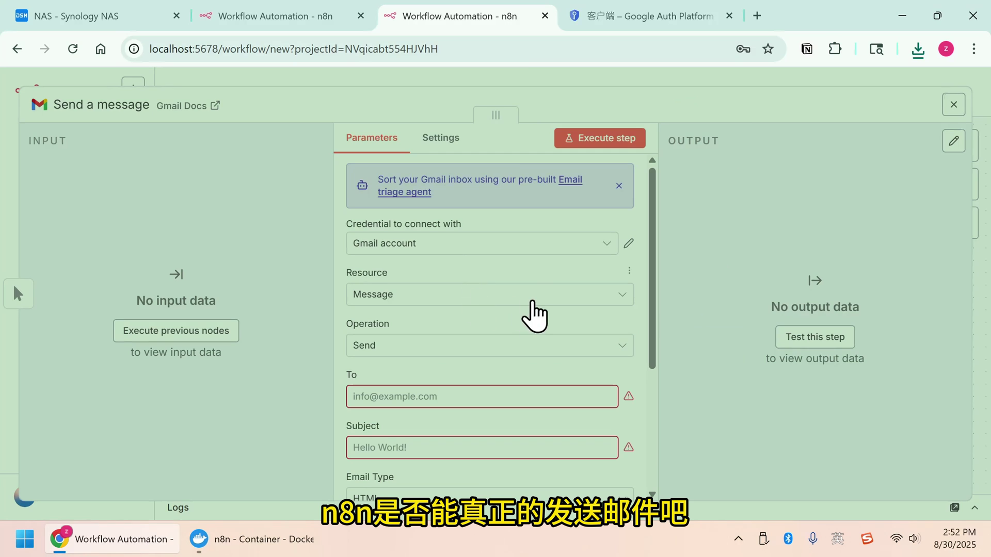
pyautogui.scroll(-2, 570, 347)
pyautogui.click(485, 320)
pyautogui.hotkey('ctrl', 'v')
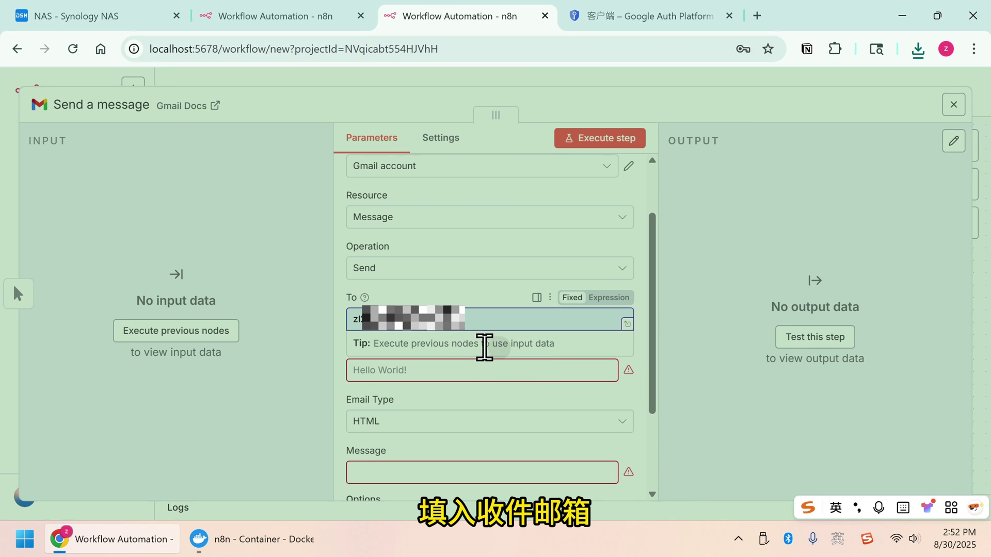
pyautogui.click(441, 370)
pyautogui.write('Hello')
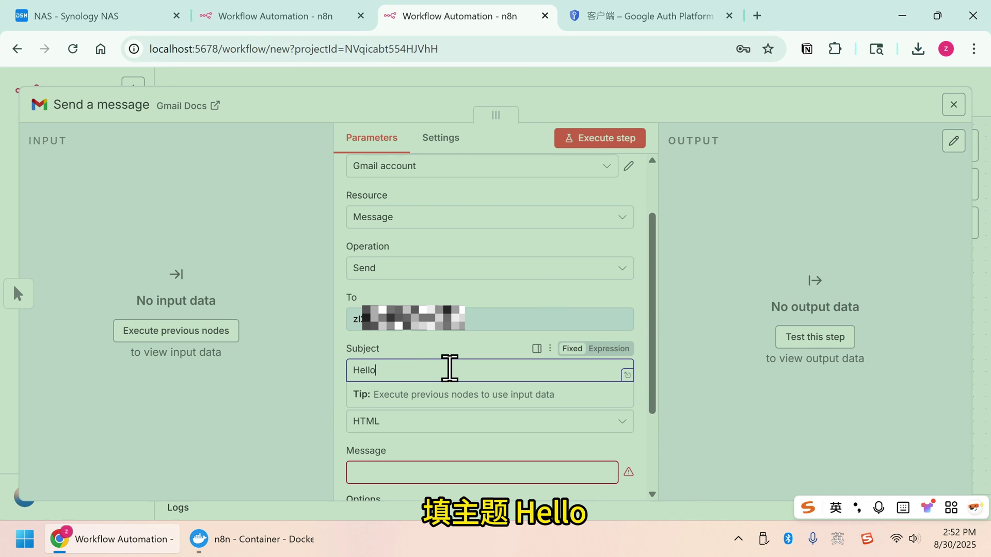
pyautogui.scroll(-2, 452, 377)
pyautogui.click(450, 387)
pyautogui.write('你好！')
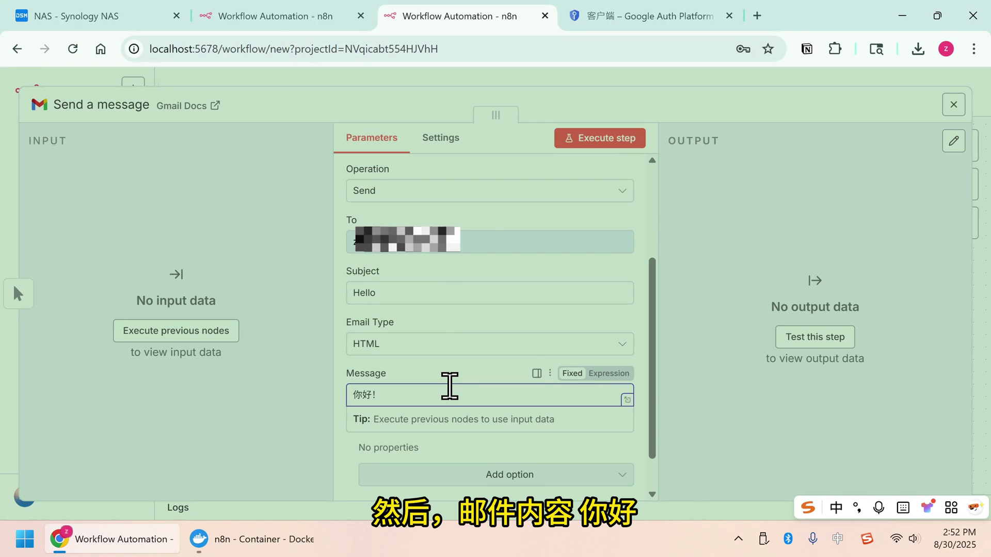
pyautogui.scroll(-1, 451, 403)
# Step: Execute the node to send the email, close it, and open the Outlook bookmark
pyautogui.click(698, 262)
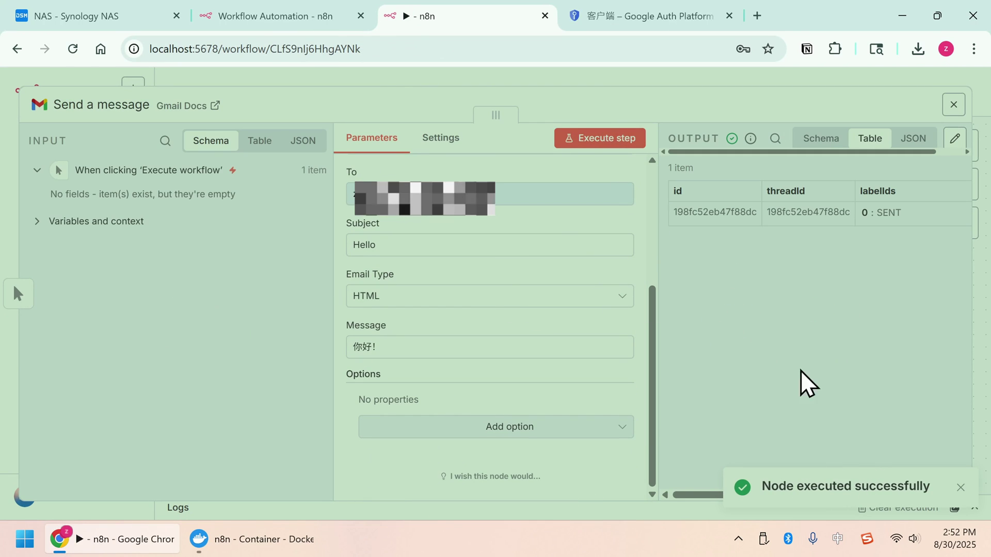
pyautogui.click(953, 104)
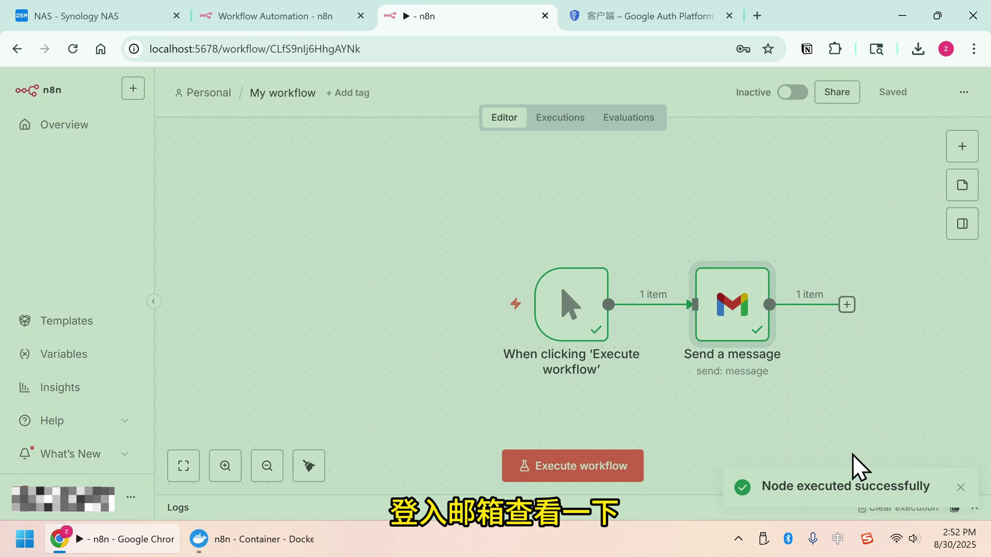
pyautogui.hotkey('ctrl', 'shift', 'k')
pyautogui.write('zl')
pyautogui.press('Return')
pyautogui.press('Return')
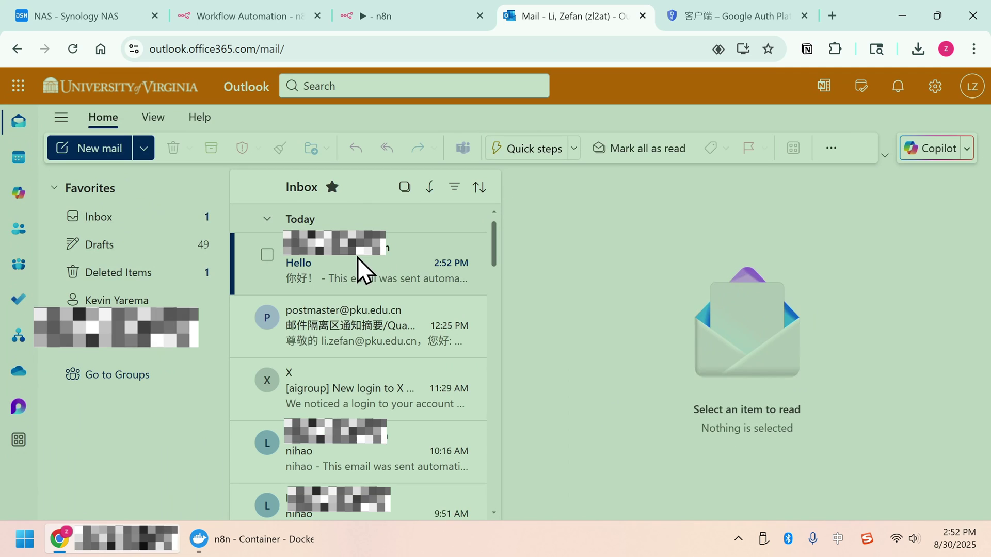
# Step: Open the Hello email in Outlook and check its subject and 你好！ body
pyautogui.click(361, 269)
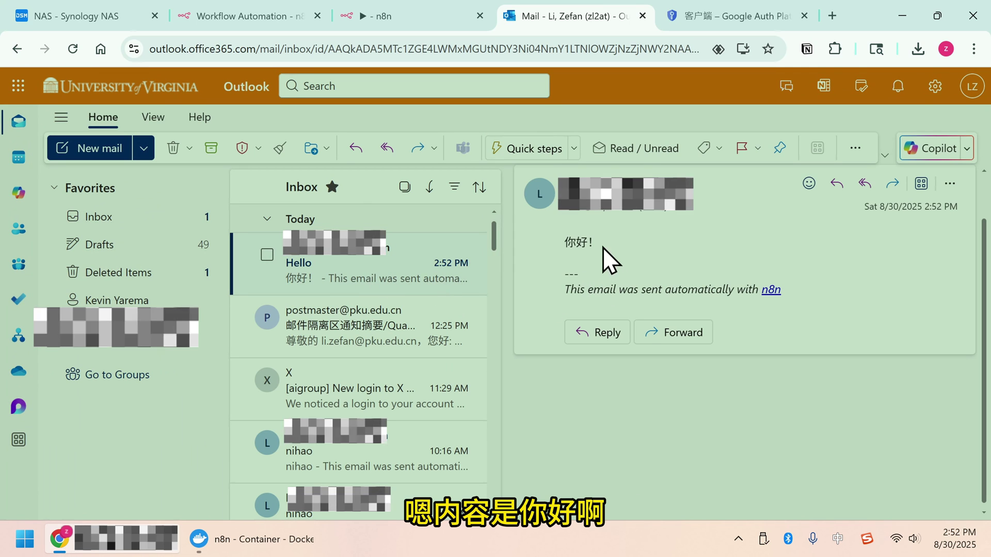
pyautogui.click(557, 242)
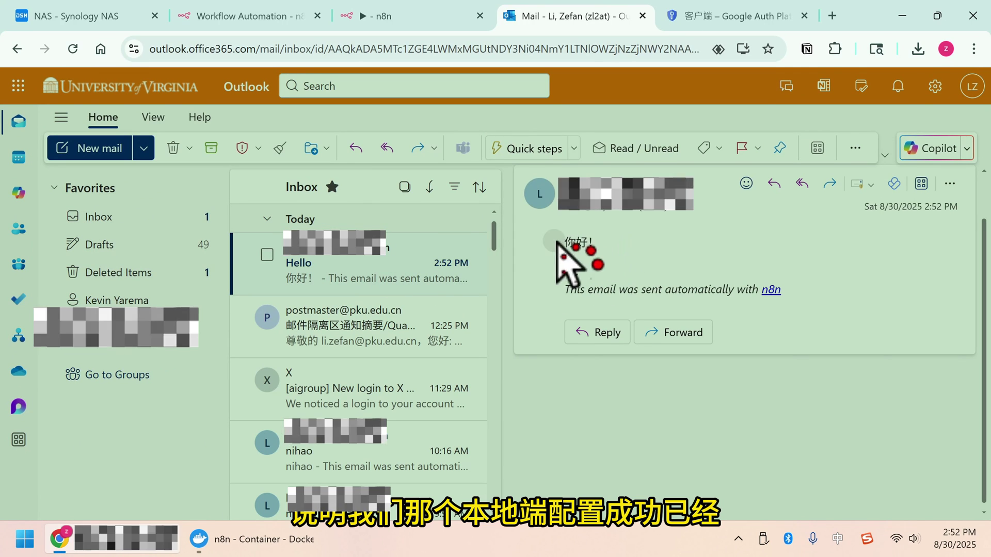
pyautogui.click(689, 265)
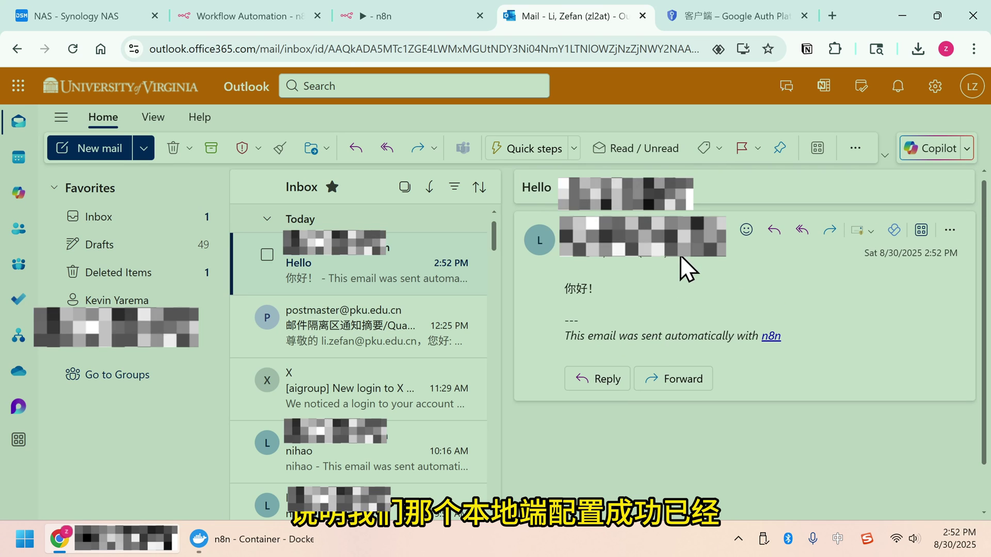
pyautogui.moveTo(520, 187); pyautogui.dragTo(582, 188)
pyautogui.click(713, 295)
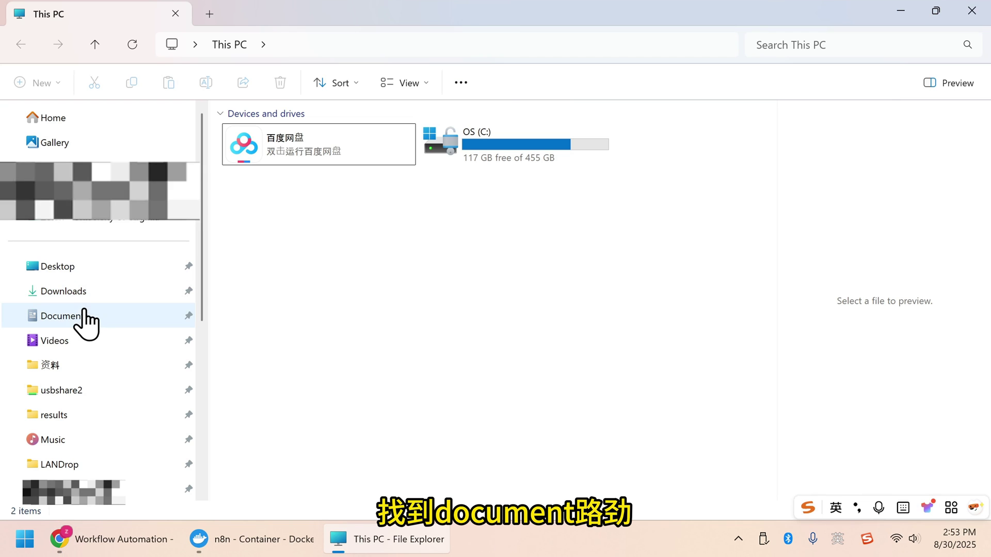
# Step: Open Documents\n8n in File Explorer and select all eight items
pyautogui.click(77, 316)
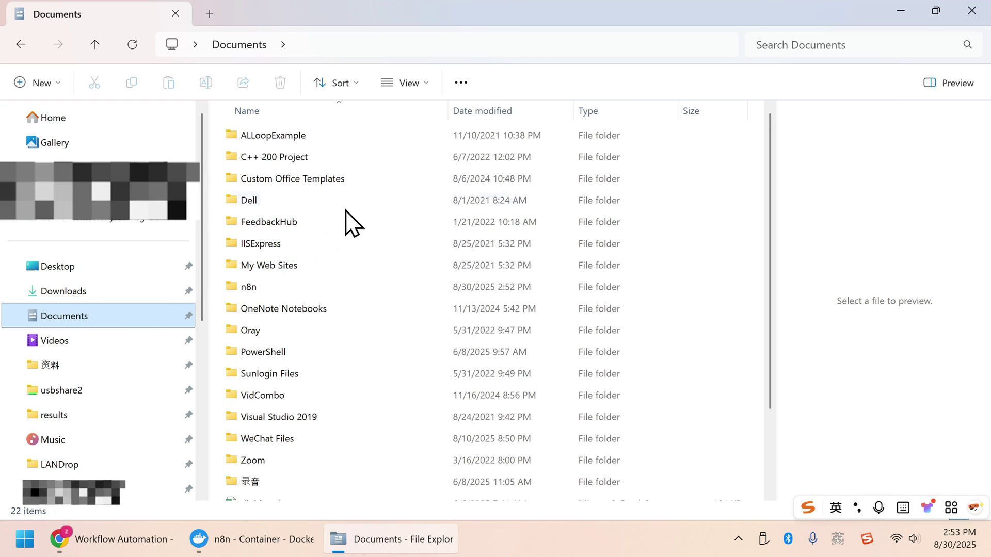
pyautogui.click(336, 285)
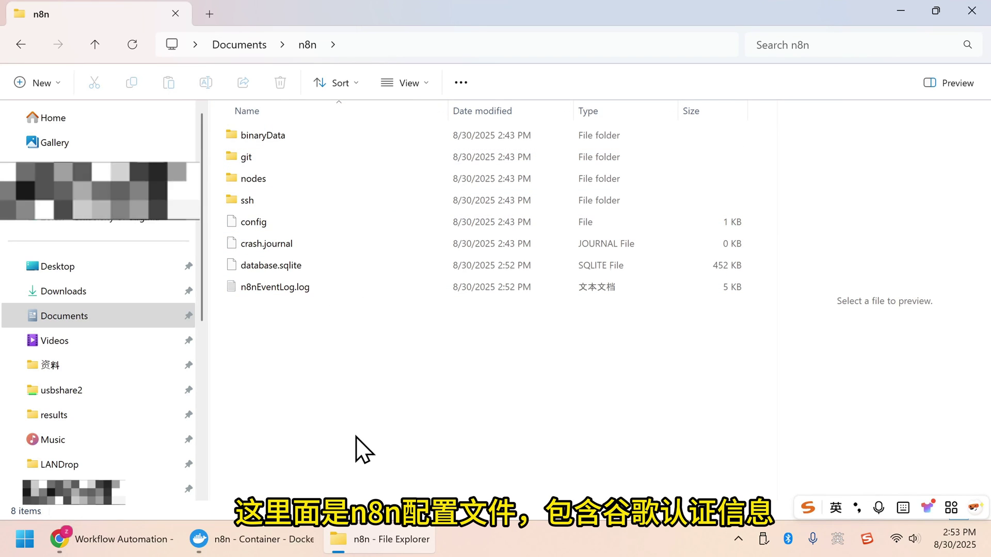
pyautogui.moveTo(317, 354); pyautogui.dragTo(316, 97)
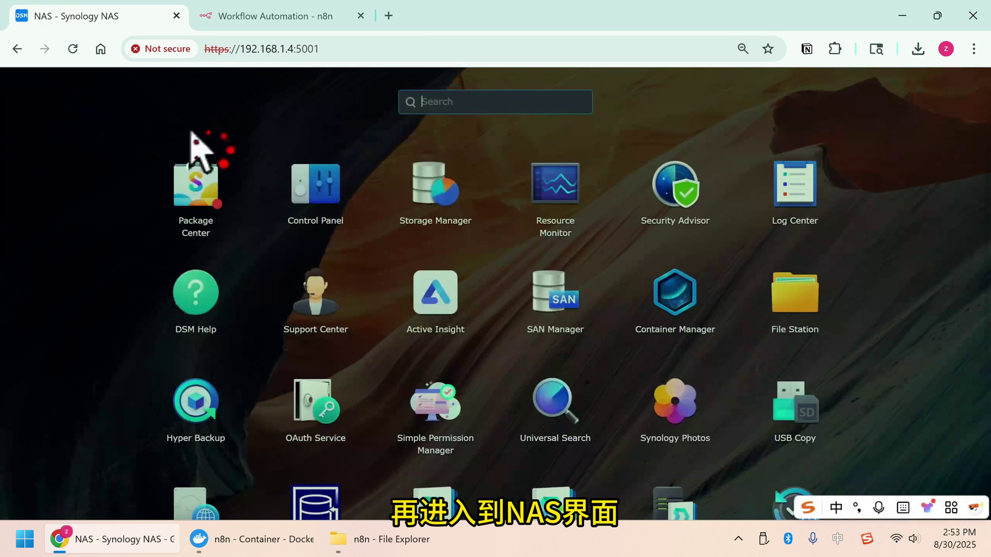
# Step: Delete all the old files inside the NAS docker/n8n folder in File Station
pyautogui.click(793, 294)
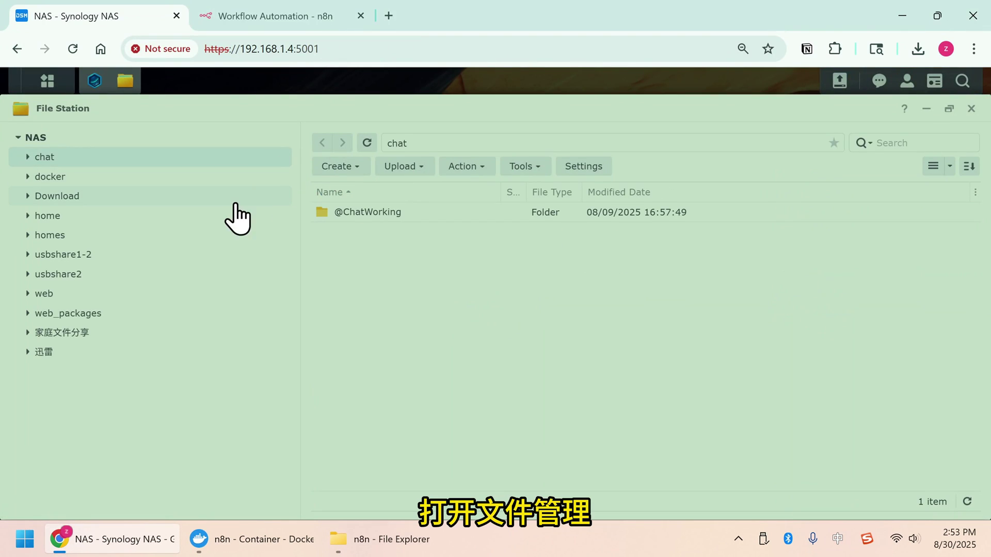
pyautogui.click(95, 184)
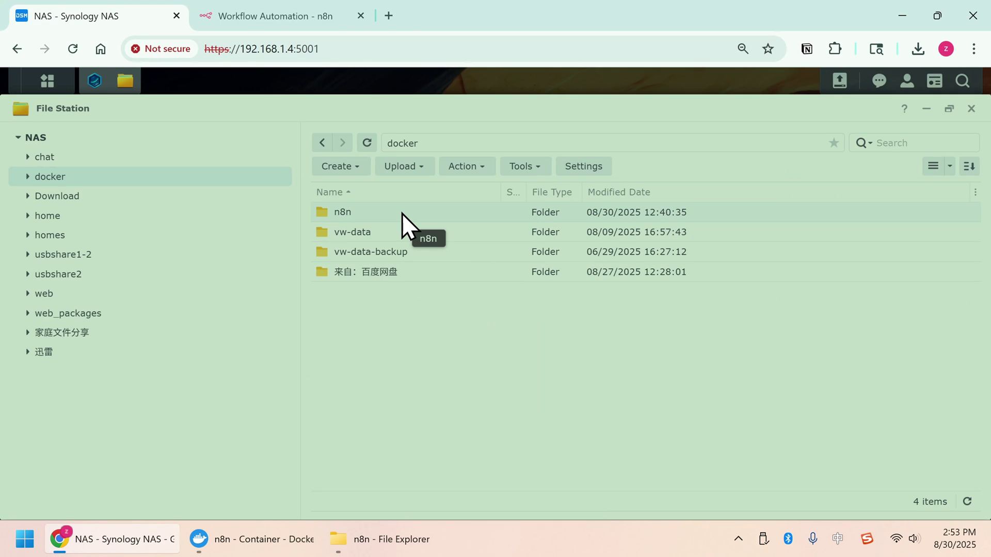
pyautogui.doubleClick(402, 213)
pyautogui.hotkey('ctrl', 'a')
pyautogui.press('Delete')
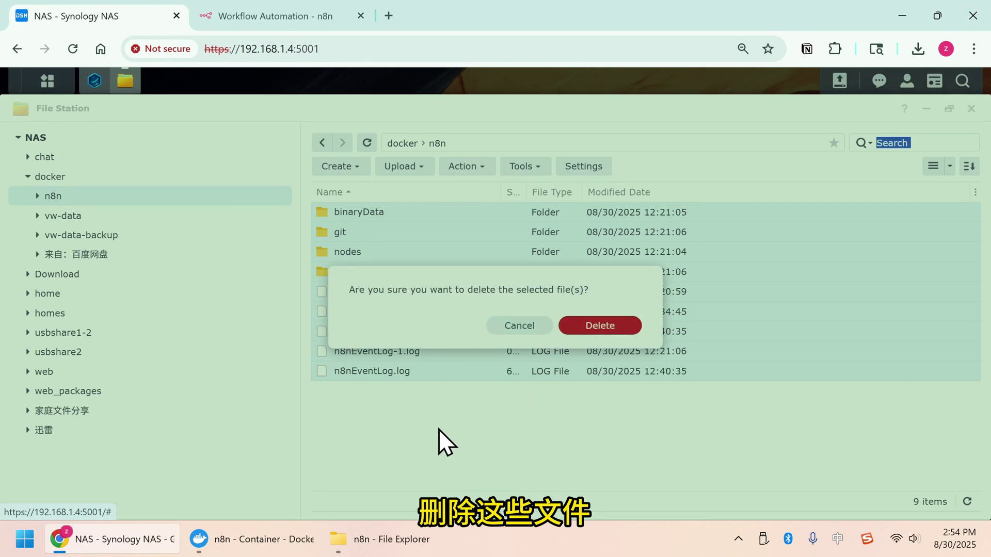
pyautogui.click(596, 322)
# Step: Copy the eight local n8n data files from File Explorer into the NAS n8n folder
pyautogui.doubleClick(521, 26)
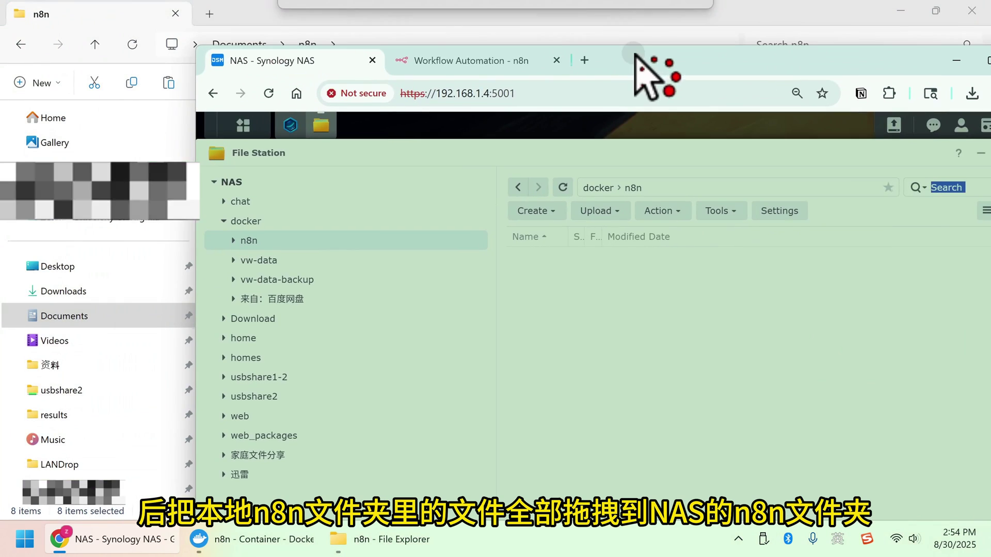
pyautogui.moveTo(645, 77); pyautogui.dragTo(800, 67)
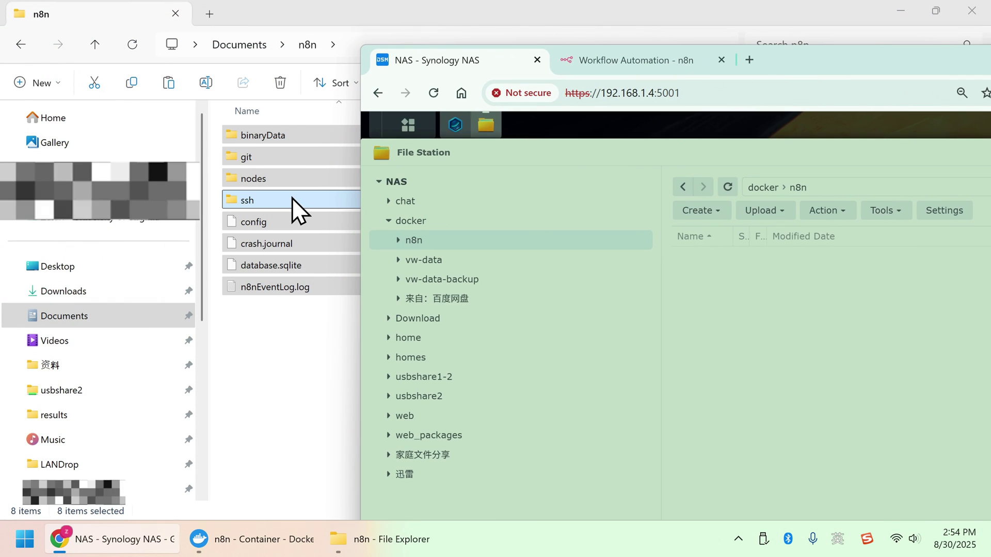
pyautogui.moveTo(293, 201); pyautogui.dragTo(819, 373)
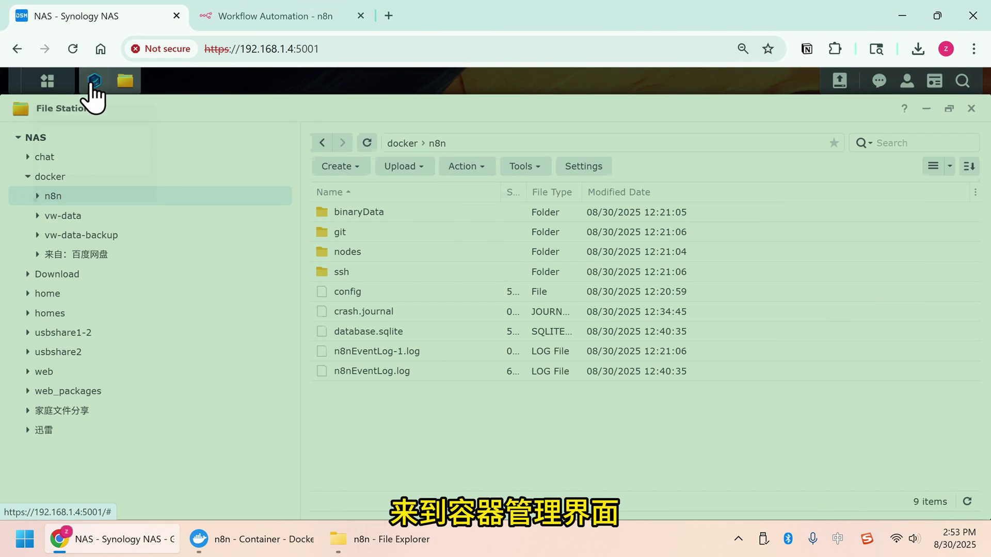
# Step: Stop and then start the n8n container in Container Manager
pyautogui.click(93, 83)
pyautogui.rightClick(339, 188)
pyautogui.click(395, 219)
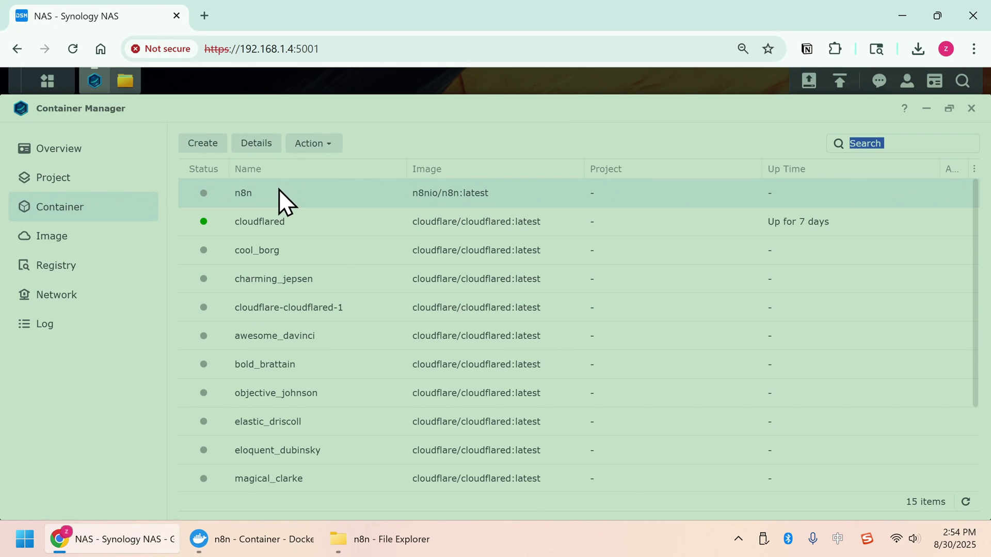
pyautogui.rightClick(311, 191)
pyautogui.click(340, 201)
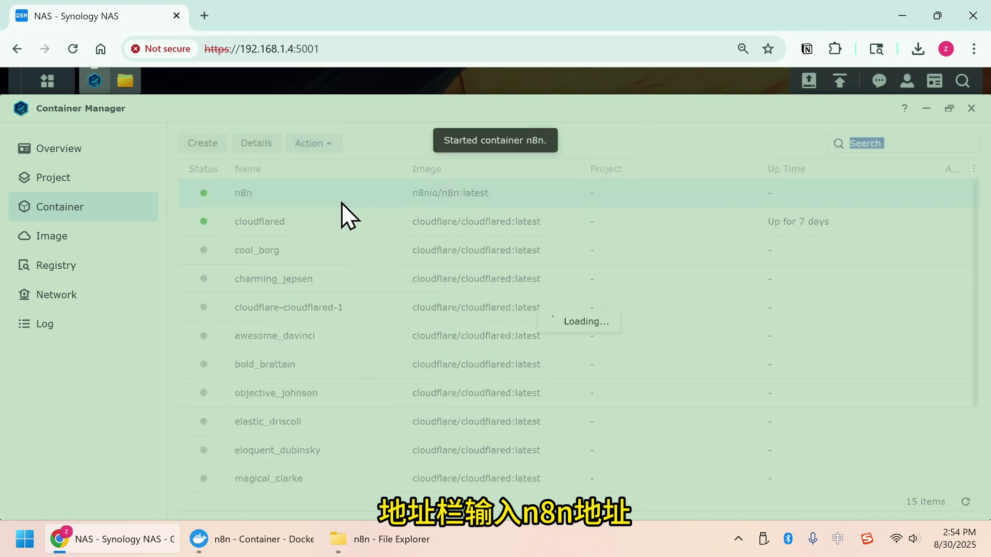
# Step: Open 192.168.1.4:5678 in a new browser tab
pyautogui.hotkey('ctrl', 't')
pyautogui.write('192.168.1.4:5678')
pyautogui.press('Return')
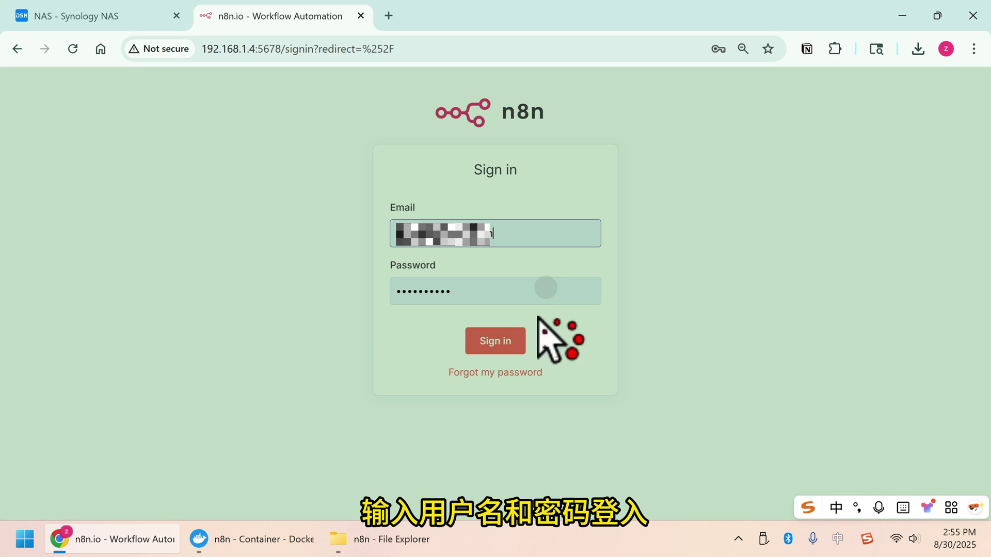
# Step: Sign in to n8n and open My workflow's Send a message Gmail node
pyautogui.click(516, 338)
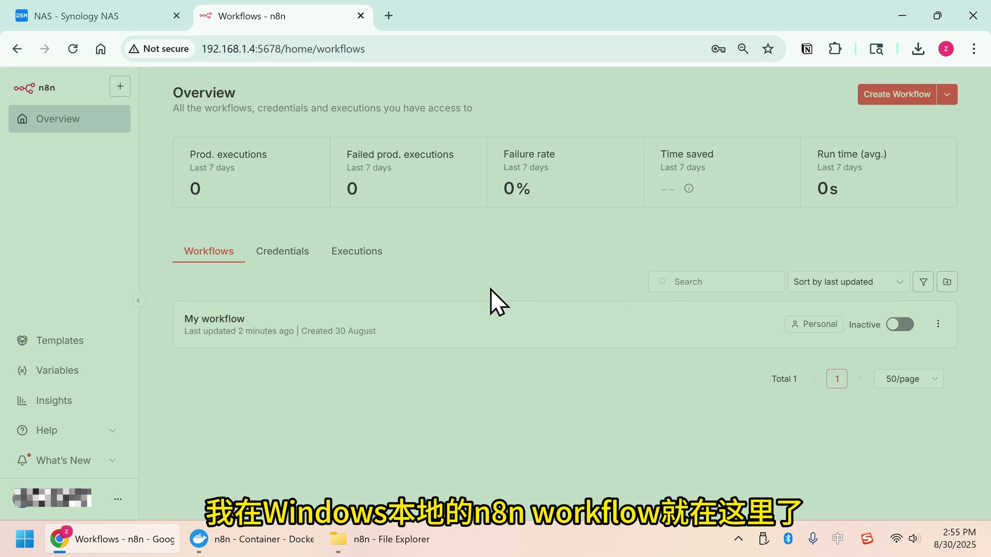
pyautogui.click(235, 330)
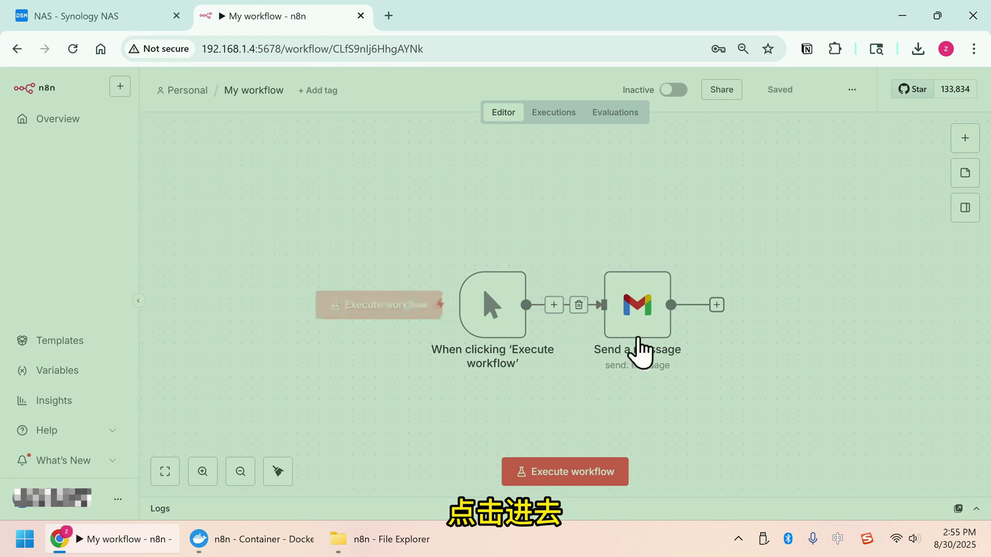
pyautogui.doubleClick(641, 313)
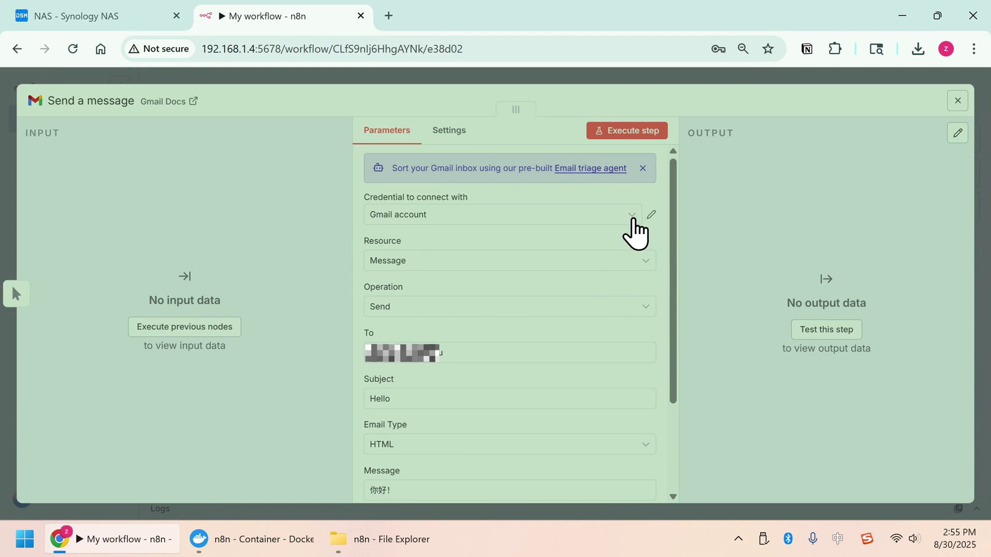
# Step: Select the Gmail account credential and execute the step to send the Hello email
pyautogui.click(630, 216)
pyautogui.click(435, 258)
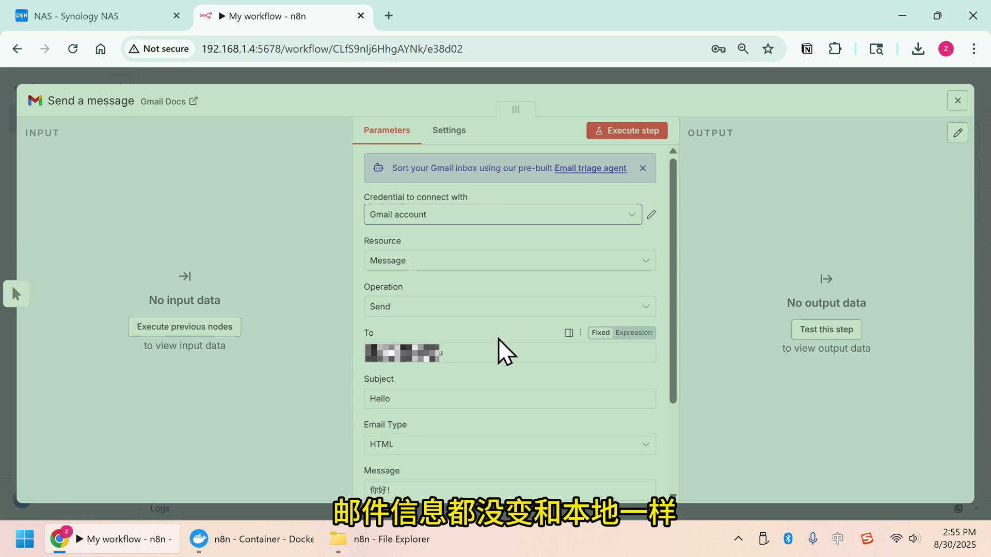
pyautogui.click(655, 131)
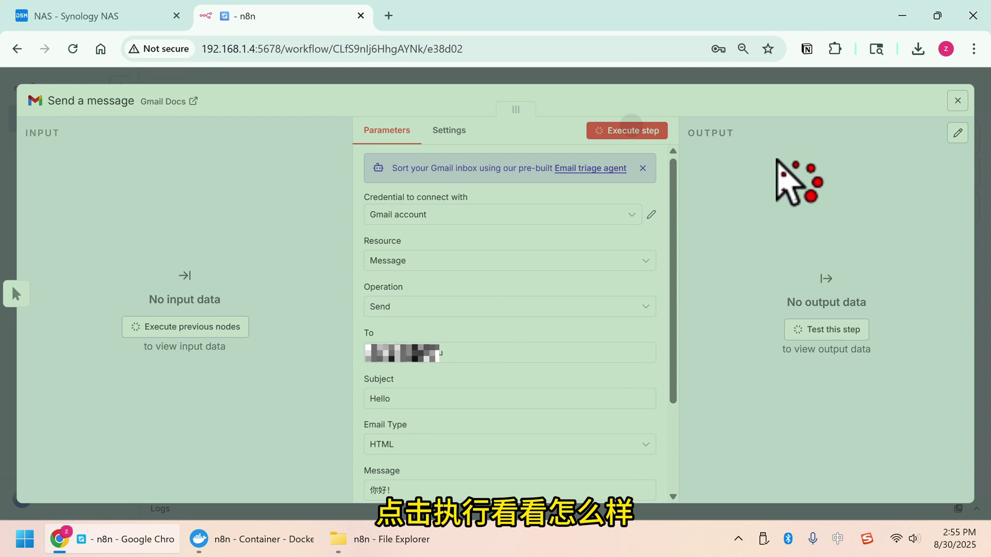
pyautogui.click(957, 101)
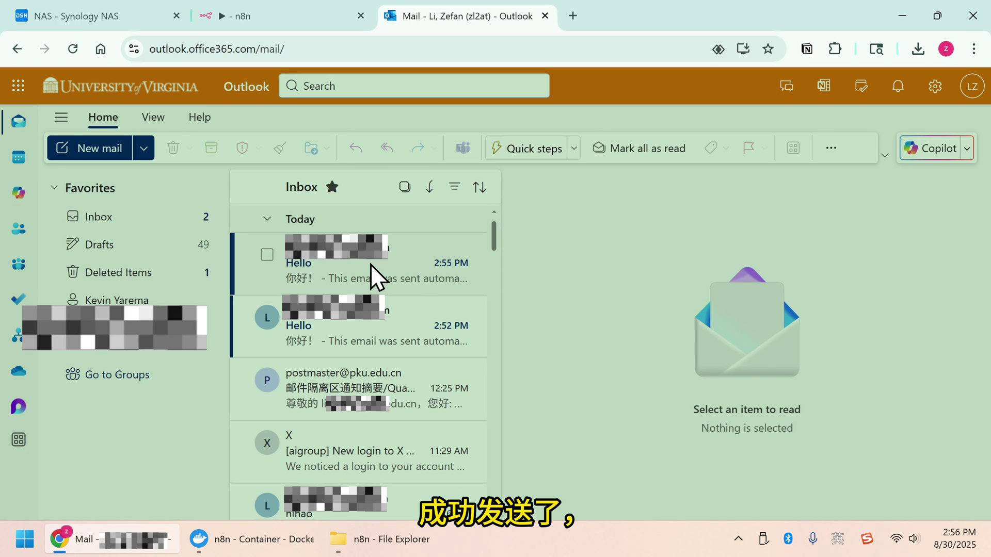
# Step: Open the new 2:55 PM Hello email in the Outlook inbox, then switch browser tabs
pyautogui.click(397, 274)
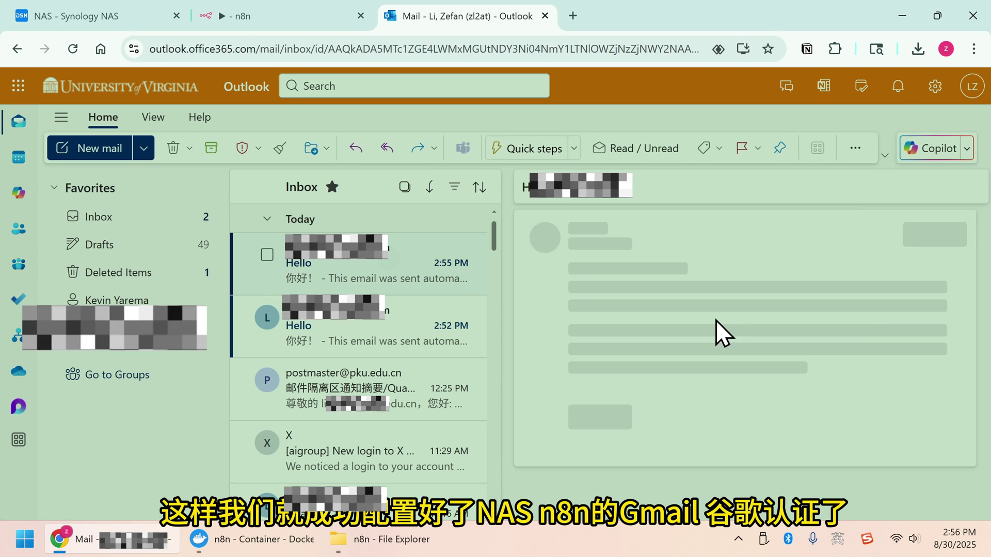
pyautogui.hotkey('ctrl', 'shift', 'Tab')
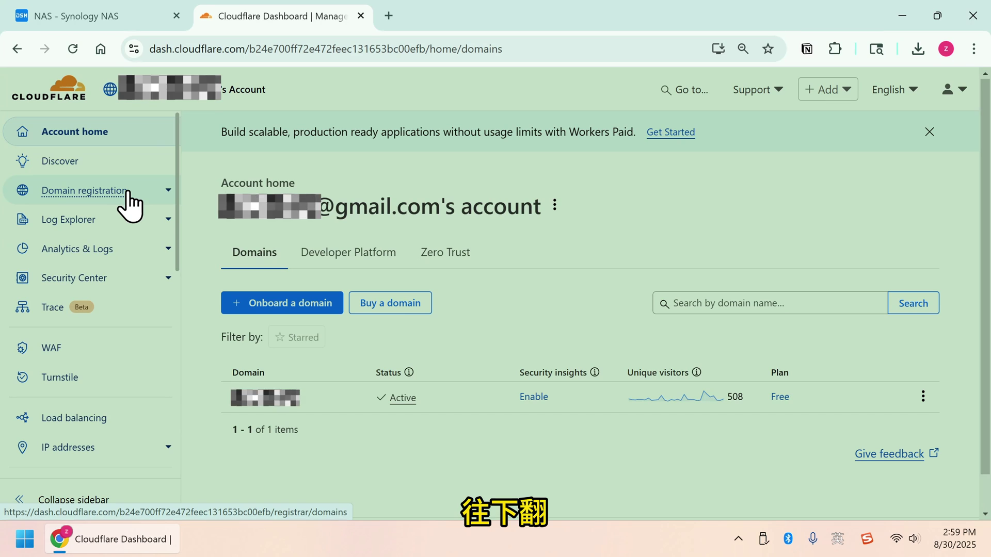
# Step: Open Cloudflare Zero Trust and show the Networks > Tunnels list
pyautogui.scroll(-3, 117, 262)
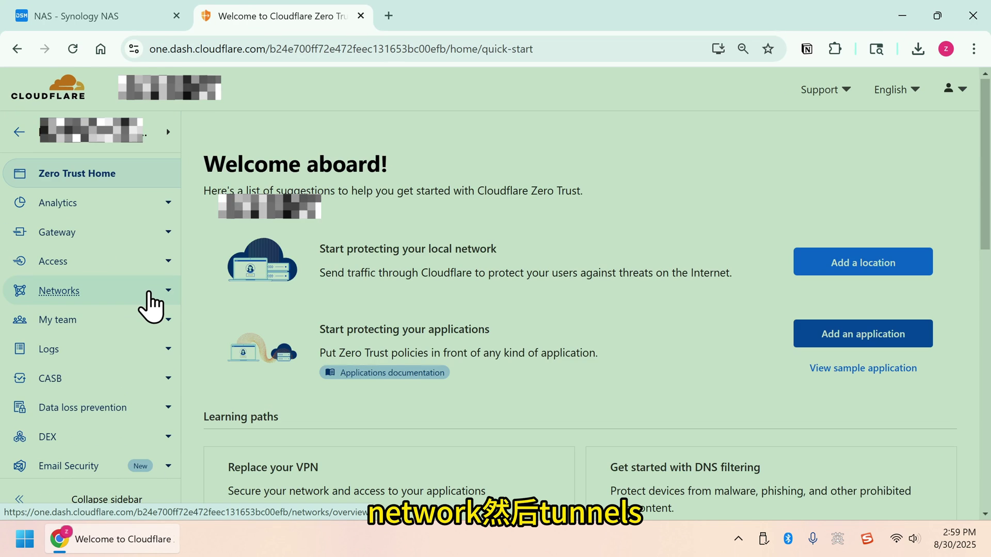
pyautogui.click(147, 291)
pyautogui.click(71, 335)
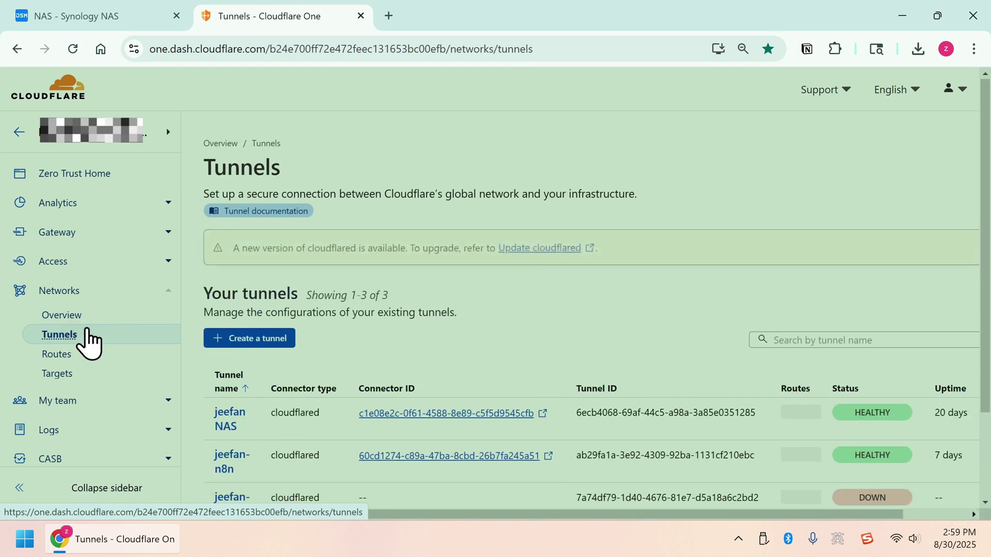
# Step: Start a new Cloudflared tunnel named n8n-test without finishing it
pyautogui.scroll(-2, 265, 270)
pyautogui.click(264, 261)
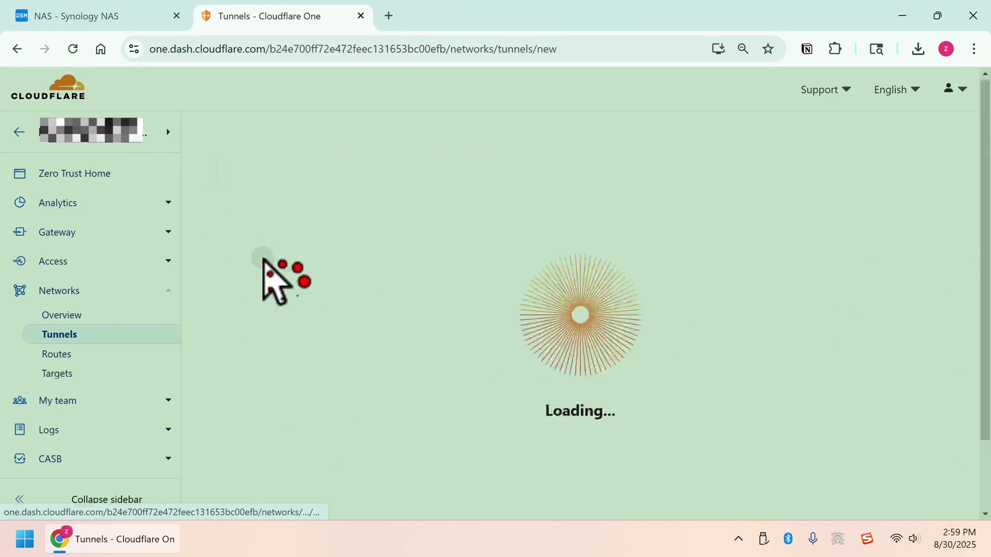
pyautogui.scroll(-2, 294, 412)
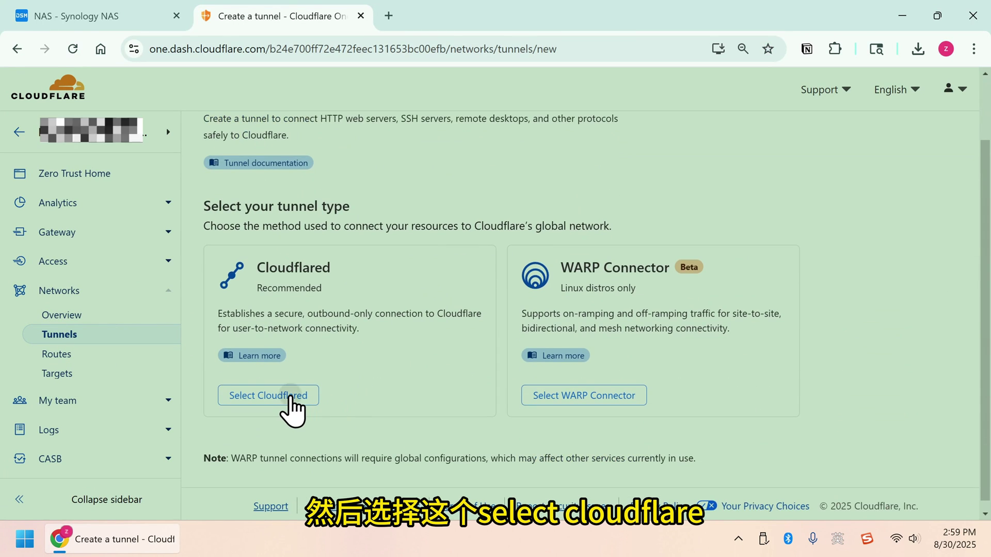
pyautogui.click(290, 395)
pyautogui.click(393, 385)
pyautogui.write('n8n-test')
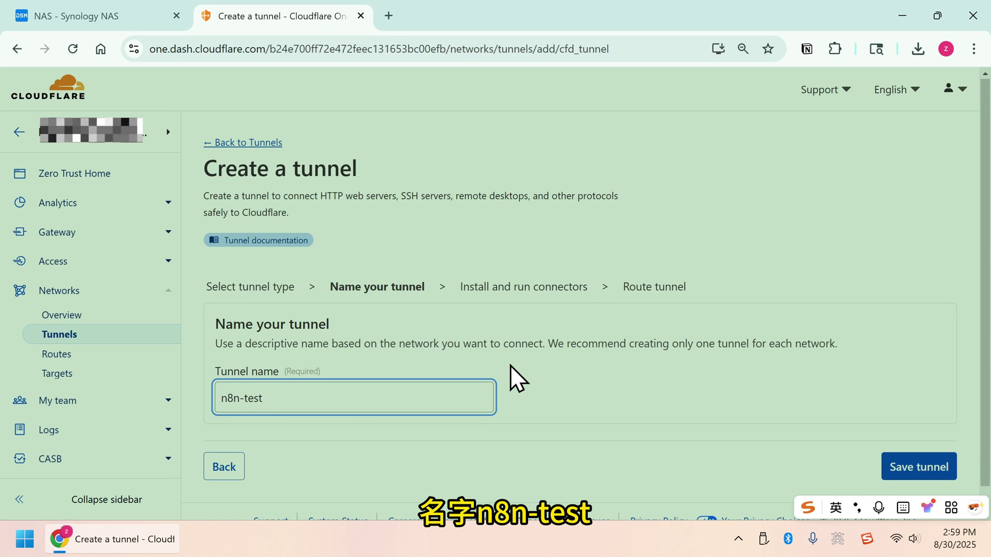
pyautogui.scroll(-1, 897, 456)
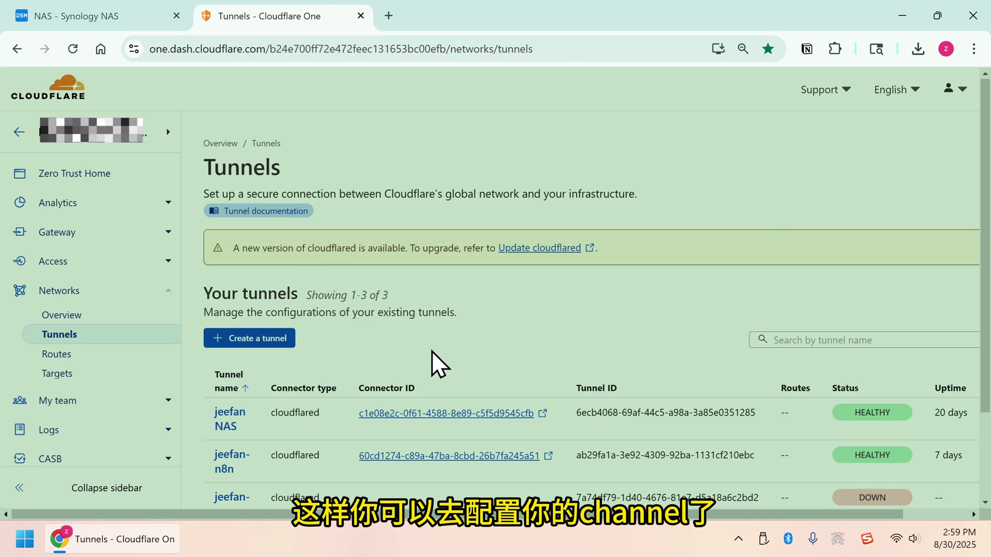
pyautogui.scroll(-2, 433, 365)
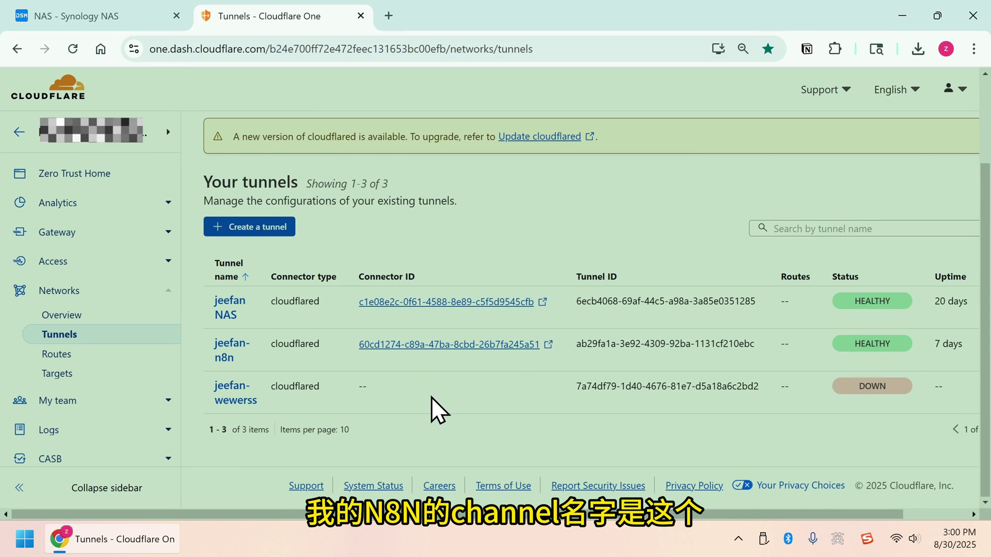
# Step: Open the jeefan-n8n tunnel's settings at its Public hostnames list
pyautogui.click(245, 357)
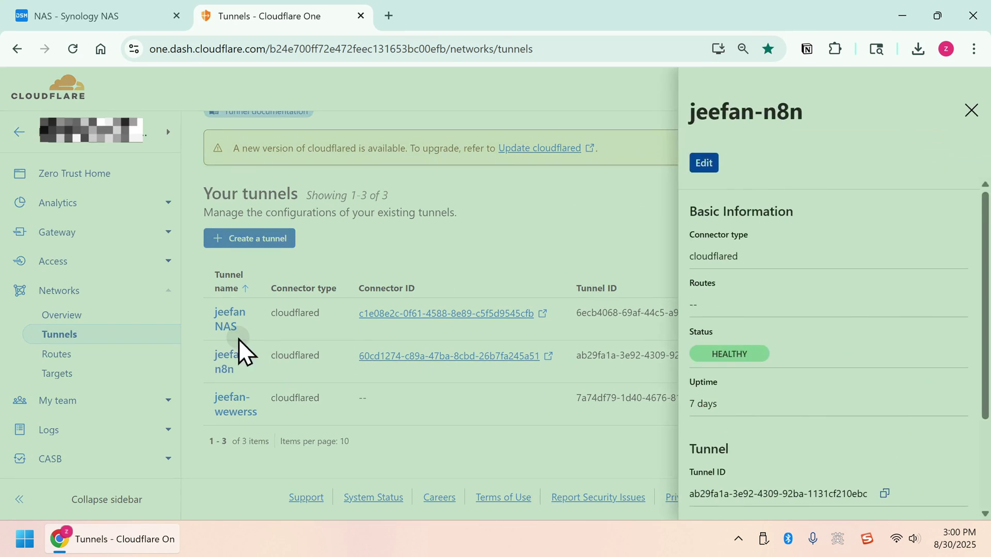
pyautogui.click(703, 164)
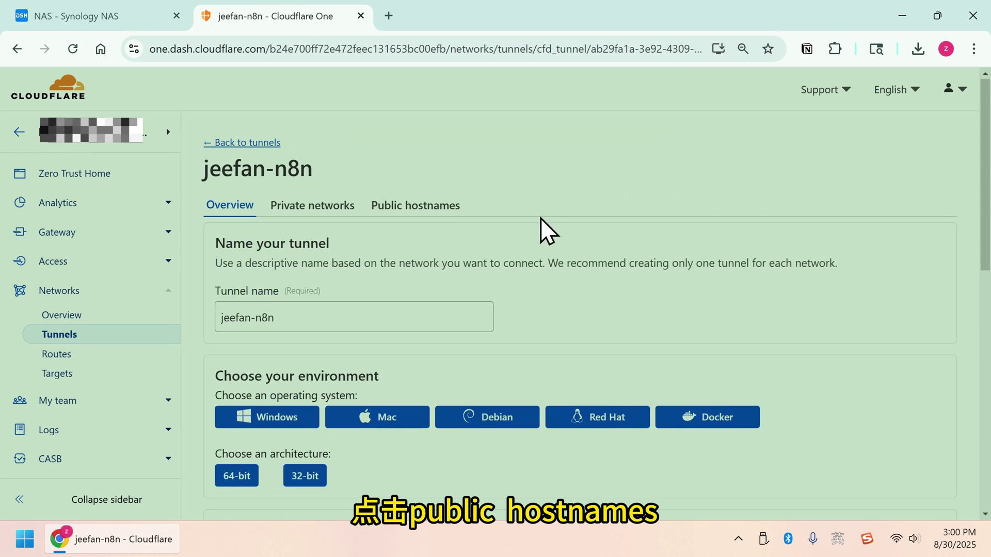
pyautogui.click(427, 206)
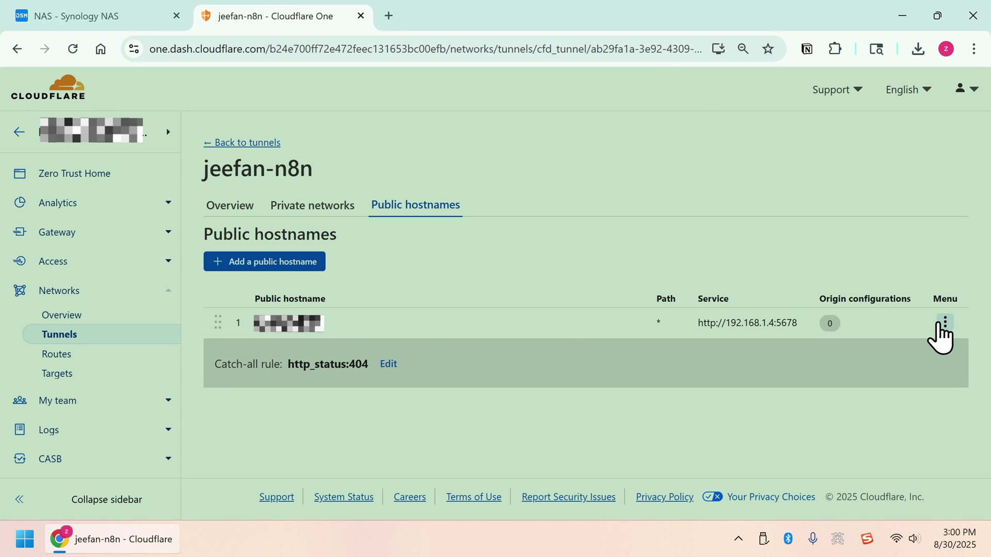
pyautogui.click(945, 322)
pyautogui.click(923, 348)
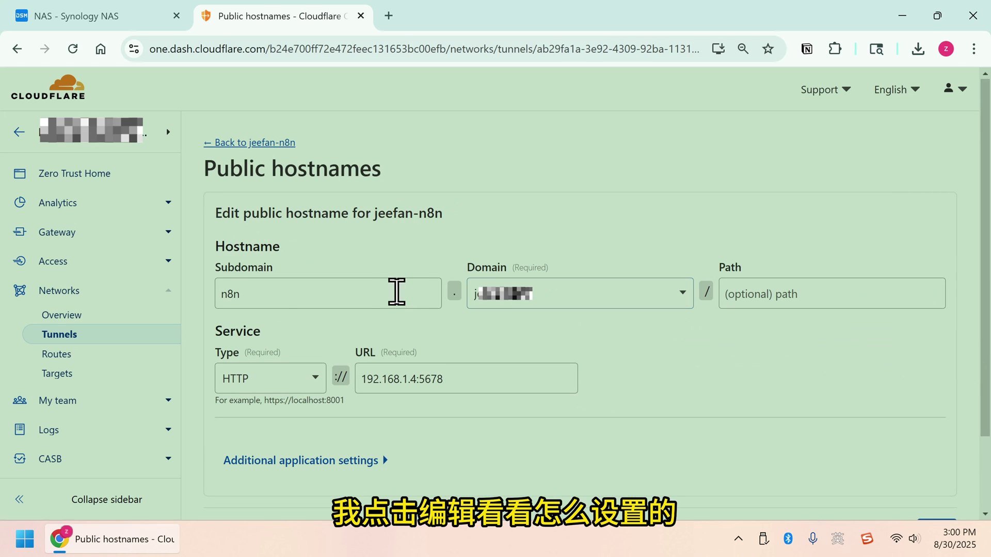
pyautogui.click(356, 292)
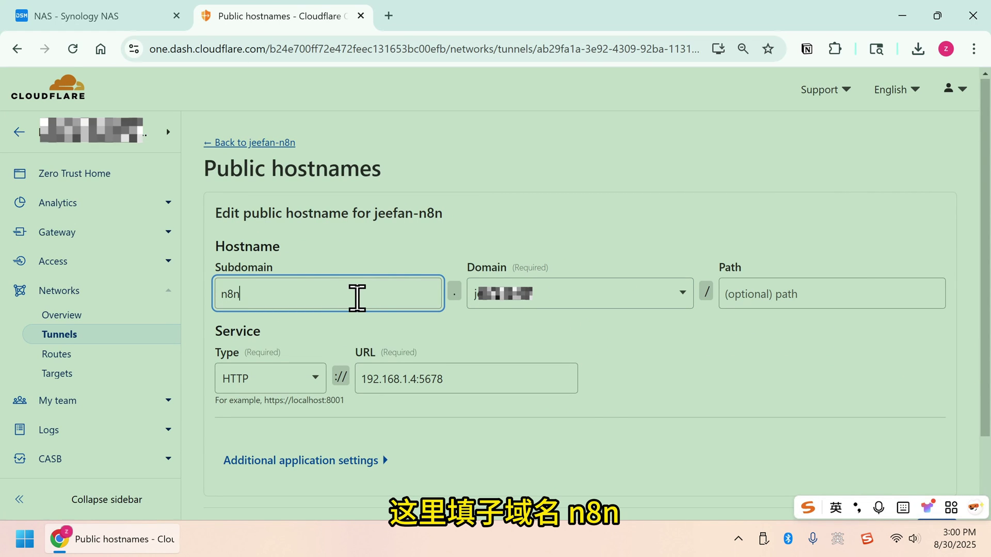
pyautogui.click(562, 295)
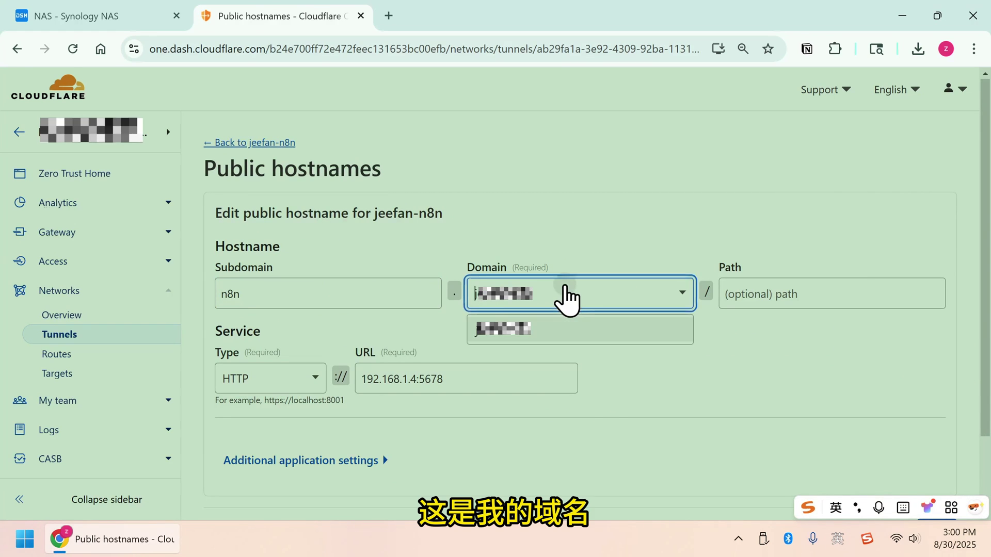
pyautogui.click(818, 250)
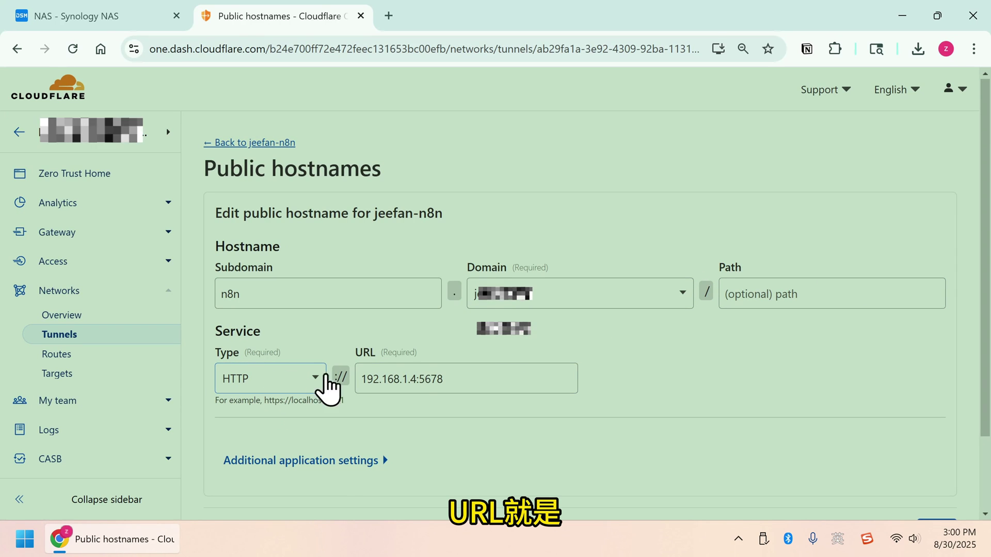
pyautogui.click(466, 378)
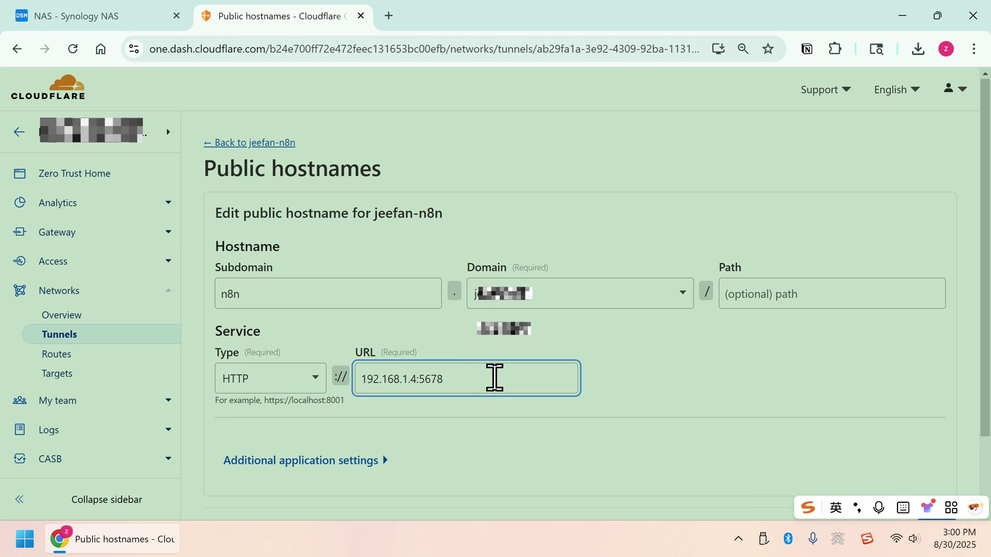
pyautogui.click(858, 417)
pyautogui.scroll(-2, 858, 417)
pyautogui.click(909, 447)
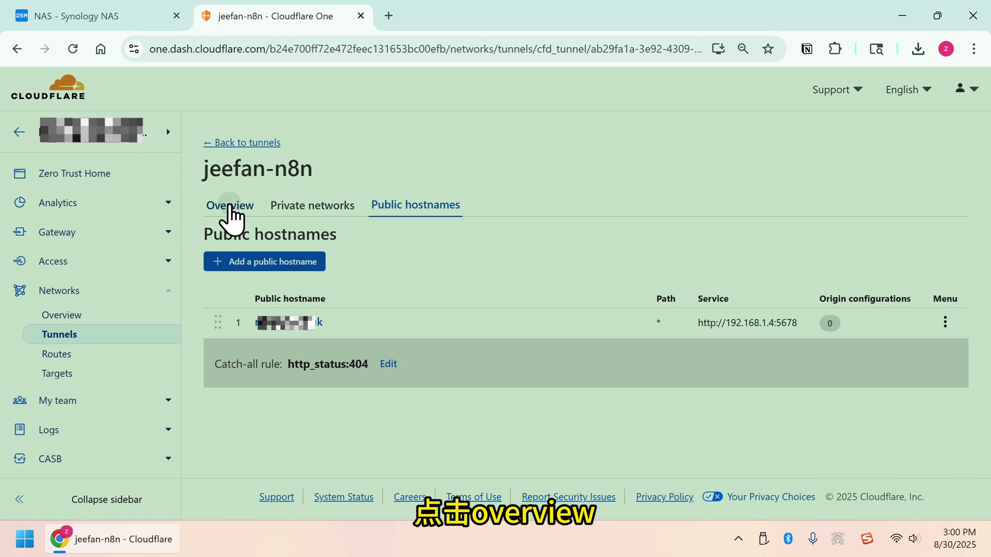
# Step: Copy the jeefan-n8n tunnel's Docker connector run command with its token
pyautogui.click(229, 205)
pyautogui.click(338, 312)
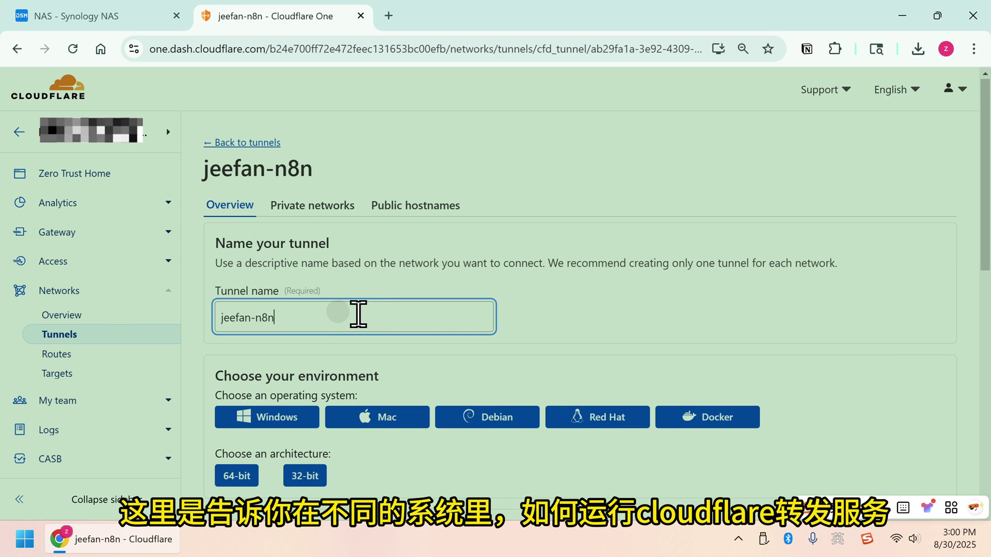
pyautogui.click(621, 328)
pyautogui.scroll(-1, 638, 332)
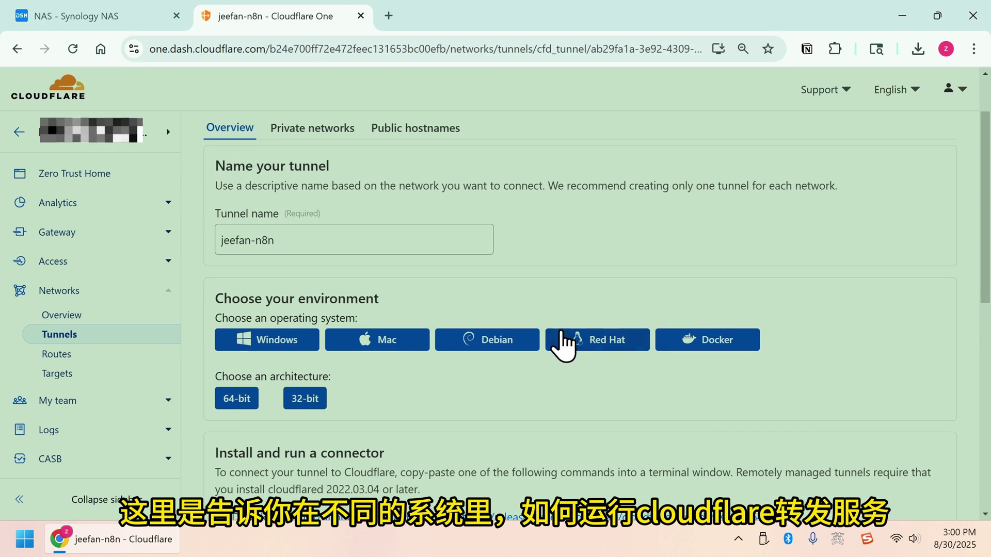
pyautogui.scroll(-1, 482, 323)
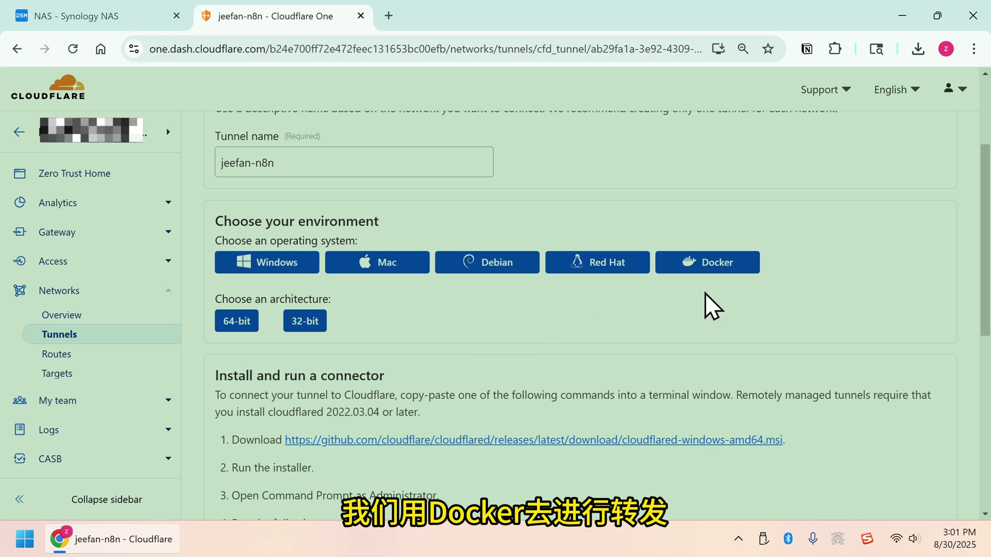
pyautogui.click(712, 263)
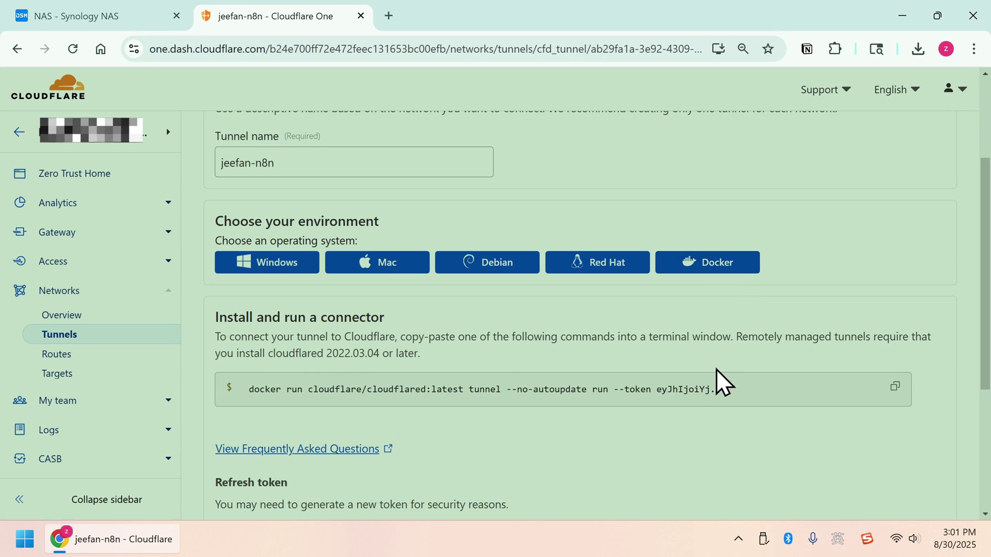
pyautogui.scroll(-1, 804, 422)
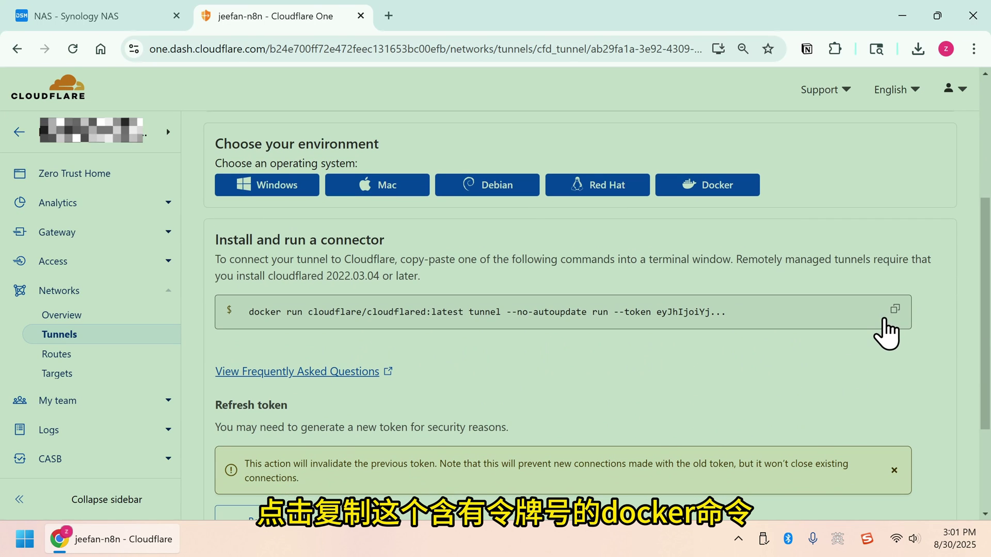
pyautogui.click(907, 307)
pyautogui.scroll(-1, 863, 323)
pyautogui.press('super')
# Step: SSH from Command Prompt into the NAS at 192.168.1.4 and paste the cloudflared docker run command
pyautogui.write('cmd')
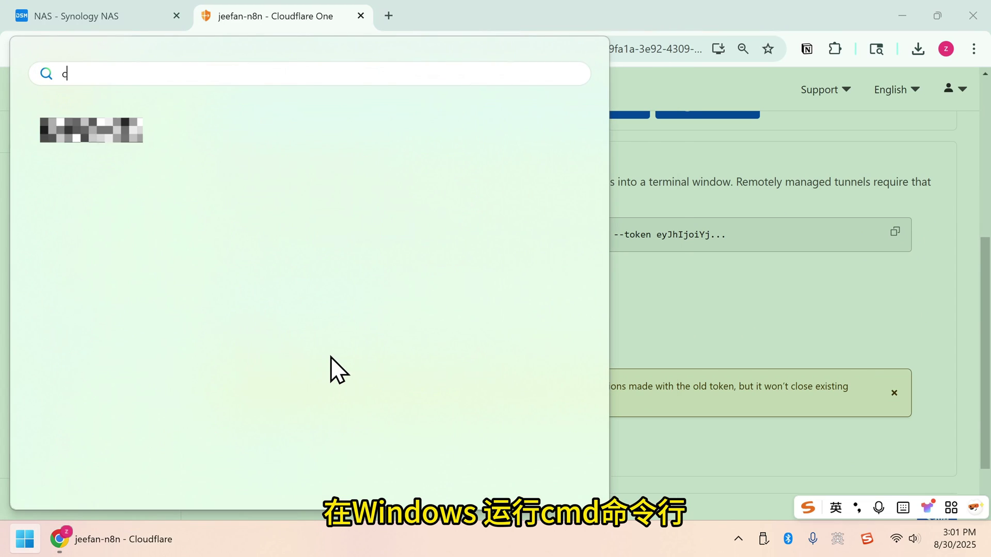
pyautogui.click(322, 304)
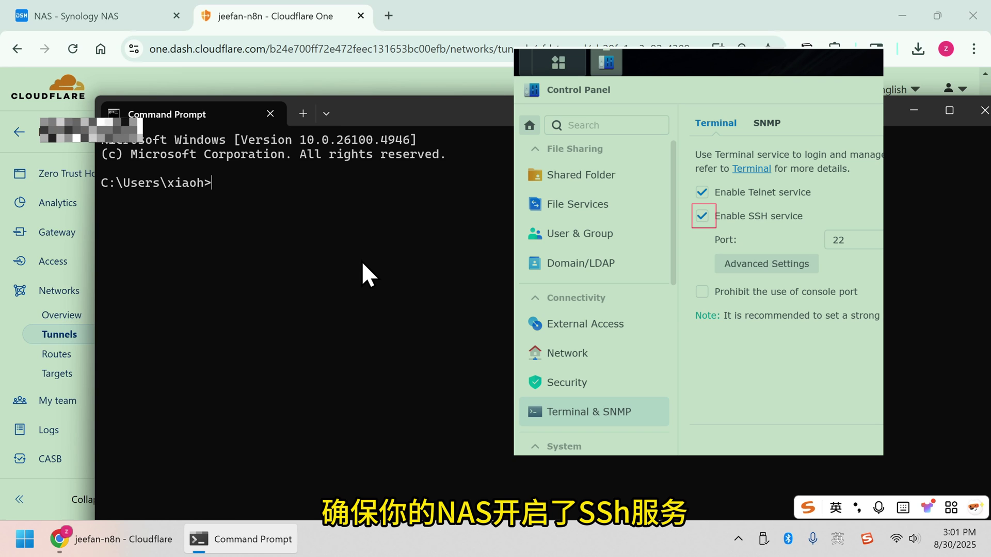
pyautogui.write('ssh je')
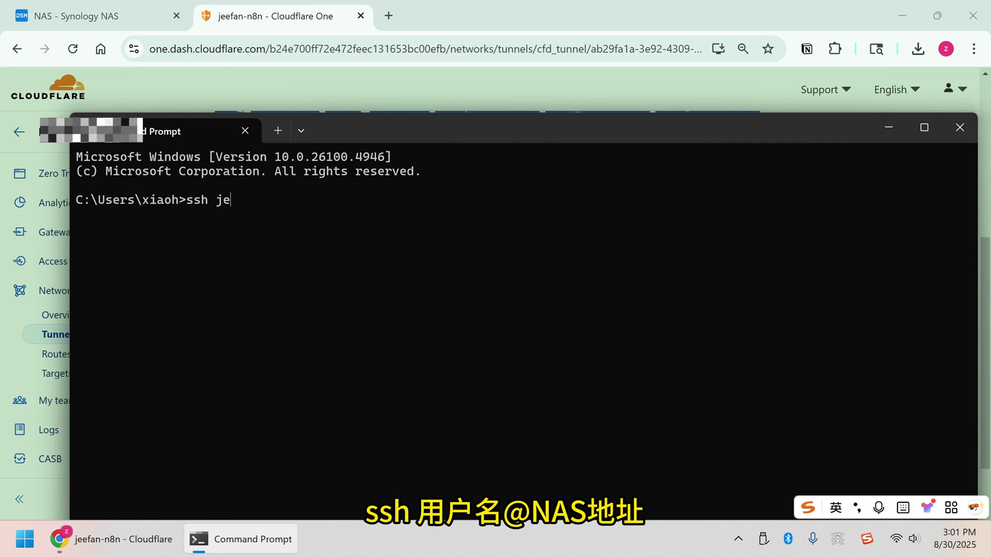
pyautogui.write('efan@192.168.1.4')
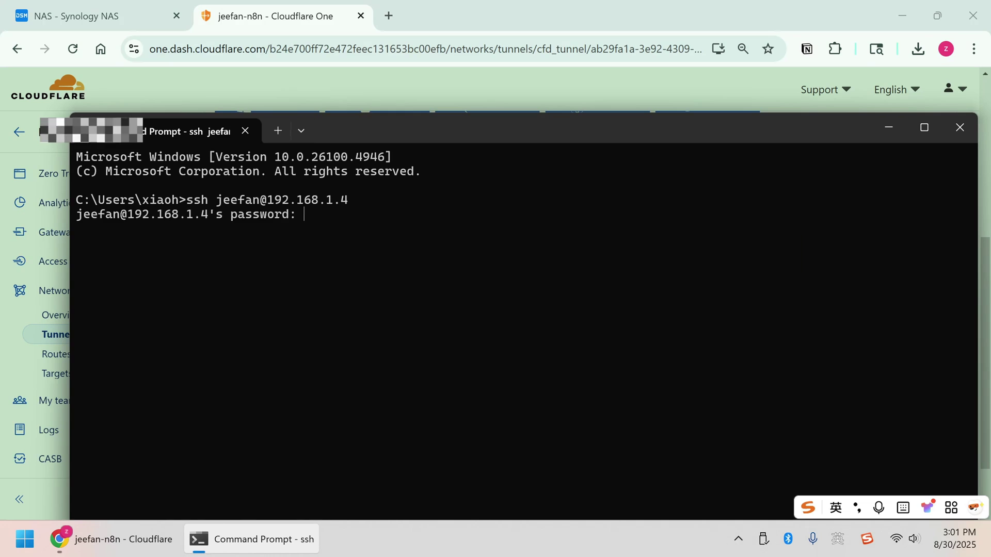
pyautogui.press('Return')
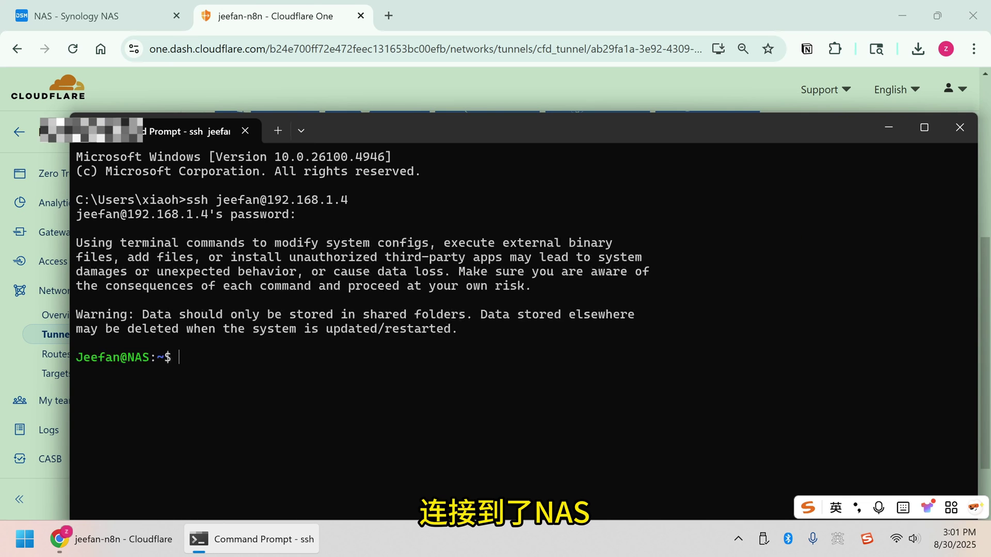
pyautogui.rightClick(249, 370)
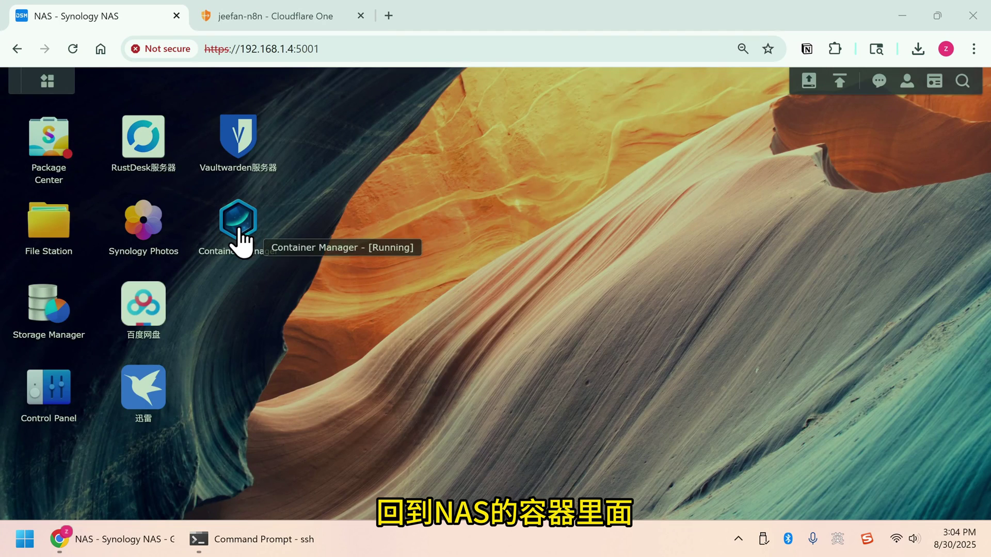
# Step: Create a container named n8n from the n8nio/n8n image, mapping port 5678
pyautogui.click(232, 219)
pyautogui.click(73, 239)
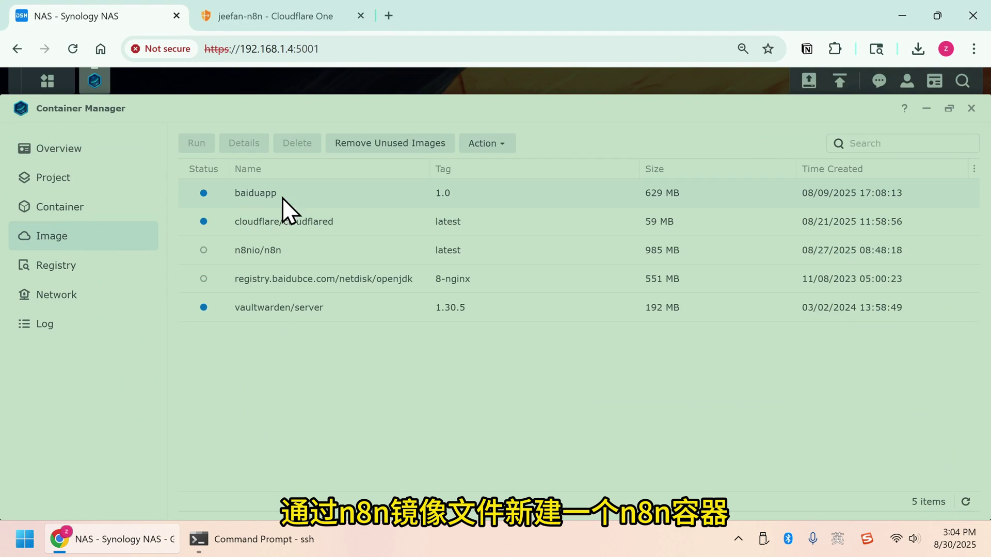
pyautogui.click(266, 249)
pyautogui.click(899, 144)
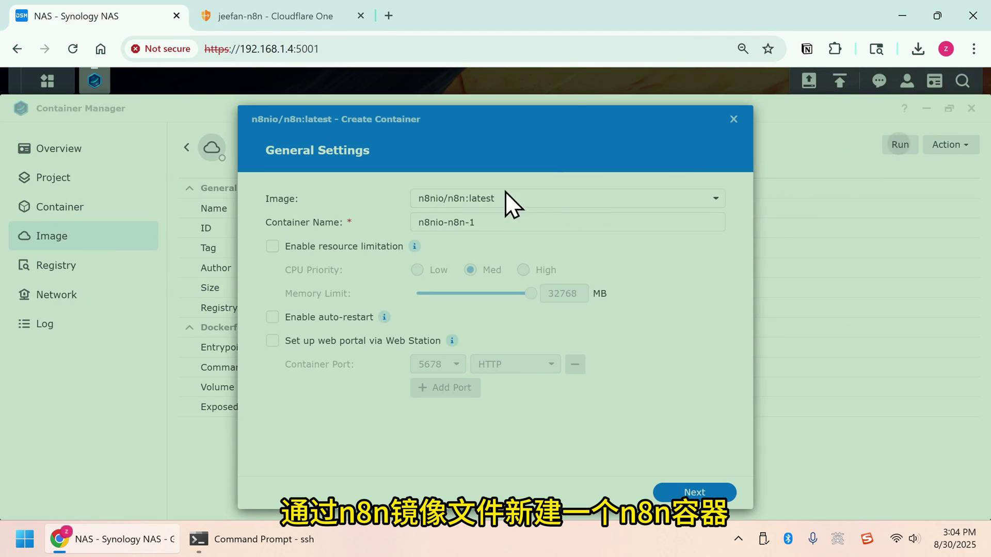
pyautogui.tripleClick(531, 224)
pyautogui.write('n8n')
pyautogui.press('Return')
pyautogui.click(384, 260)
pyautogui.write('5678')
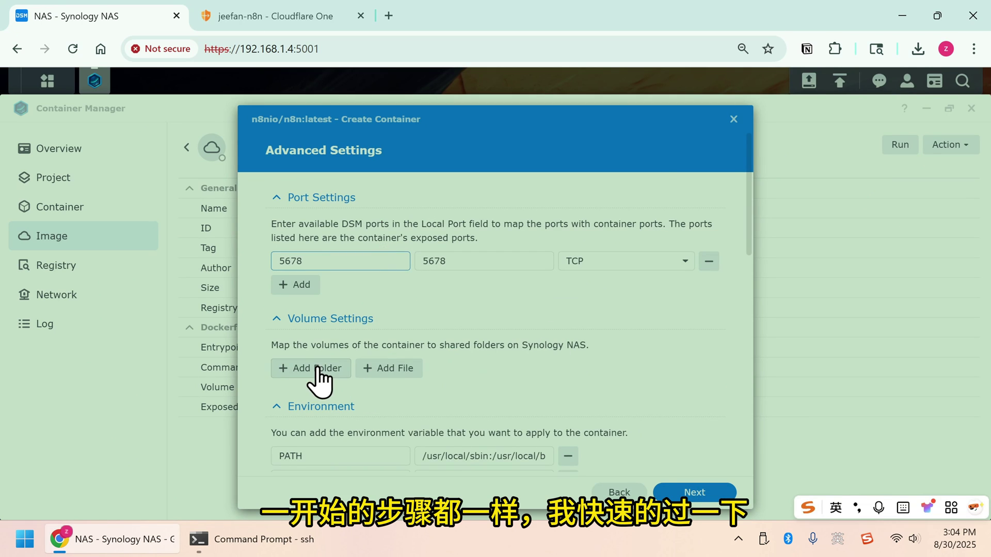
# Step: Mount a new docker/n8n folder at /home/node/.n8n in the container
pyautogui.click(317, 368)
pyautogui.click(436, 181)
pyautogui.write('n8n')
pyautogui.click(579, 354)
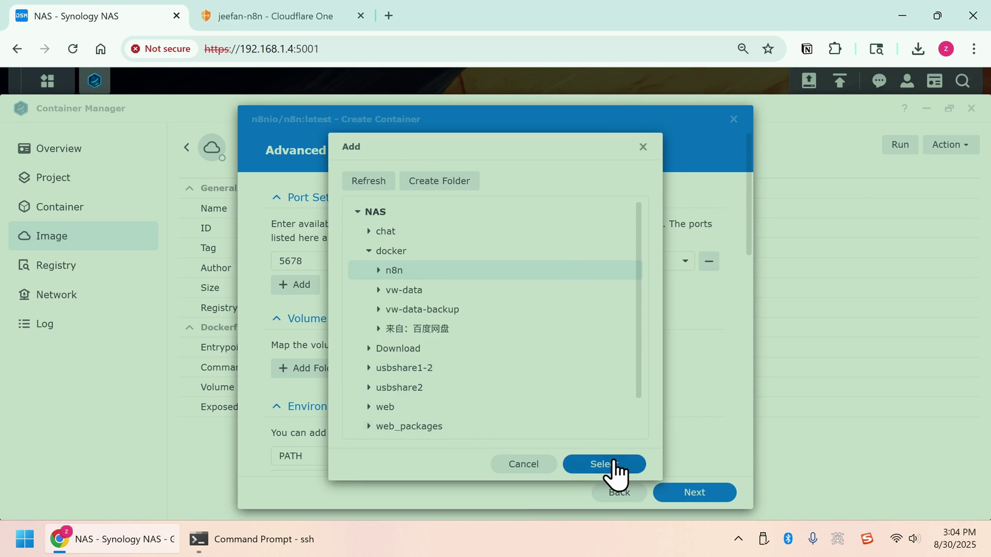
pyautogui.click(610, 467)
pyautogui.click(481, 368)
pyautogui.write('/home/node/.n8n')
pyautogui.scroll(-5, 621, 413)
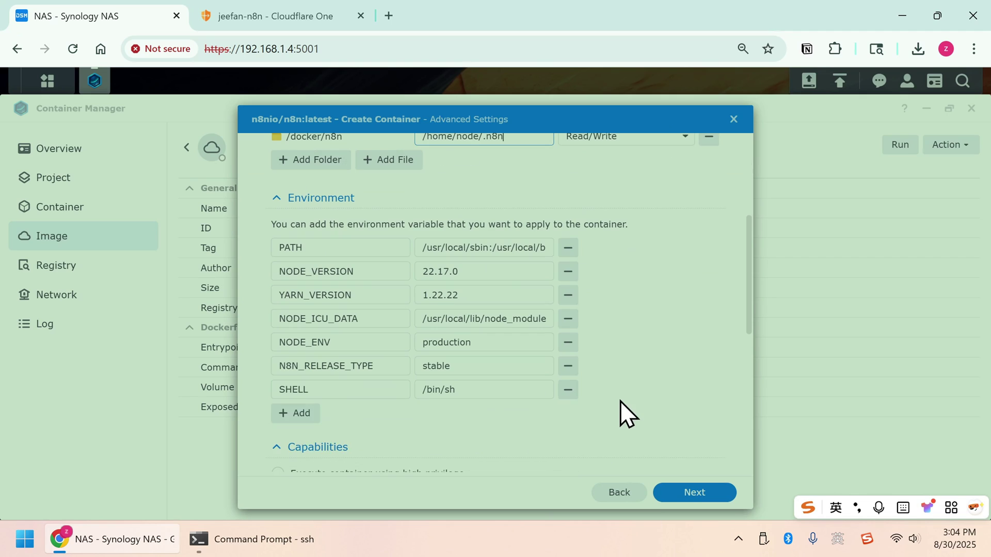
# Step: Add N8N_SECURE_COOKIE=false and WEBHOOK_URL set to the tunnel domain, then create and run it
pyautogui.click(292, 411)
pyautogui.write('N8N_SECURE_COOKIE')
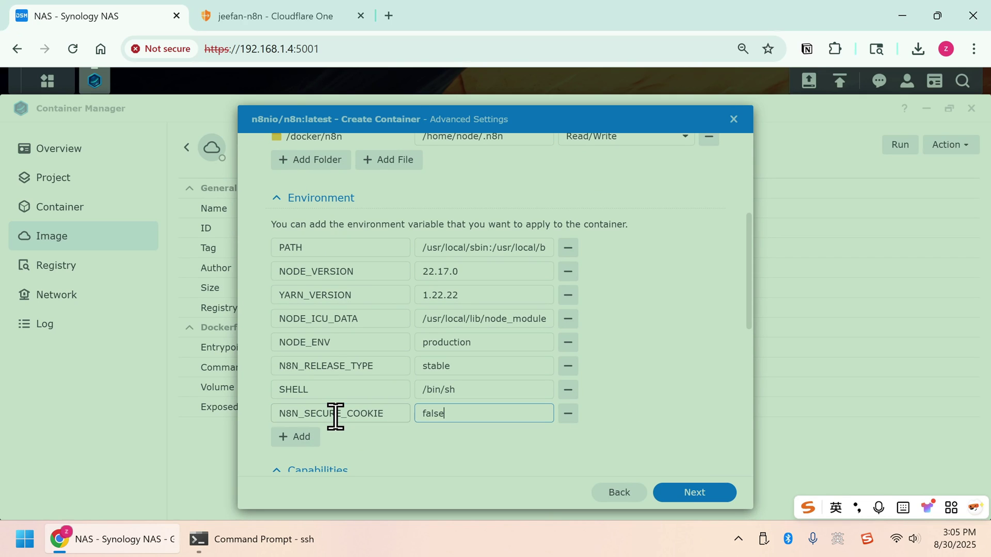
pyautogui.click(641, 394)
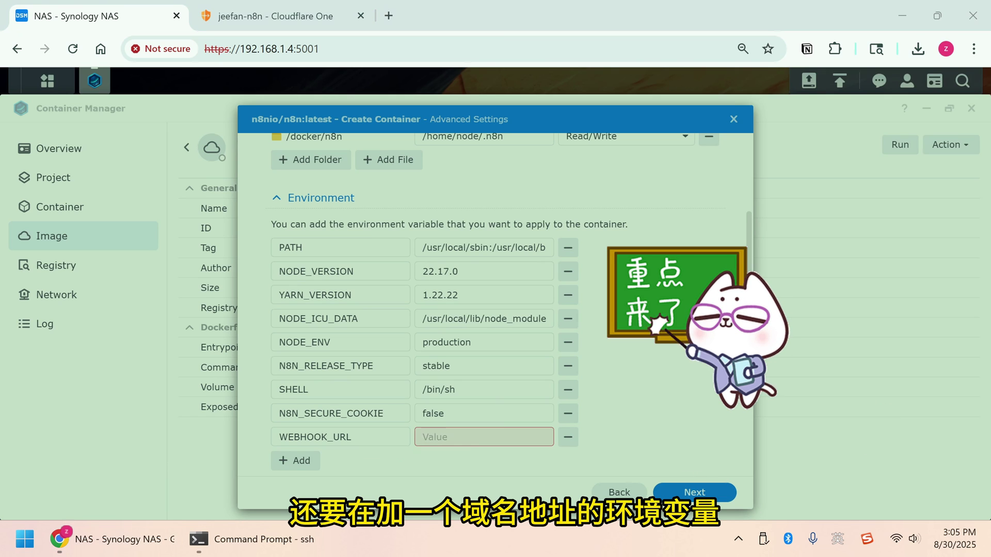
pyautogui.hotkey('ctrl', 'v')
pyautogui.scroll(-1, 649, 434)
pyautogui.scroll(-1, 626, 443)
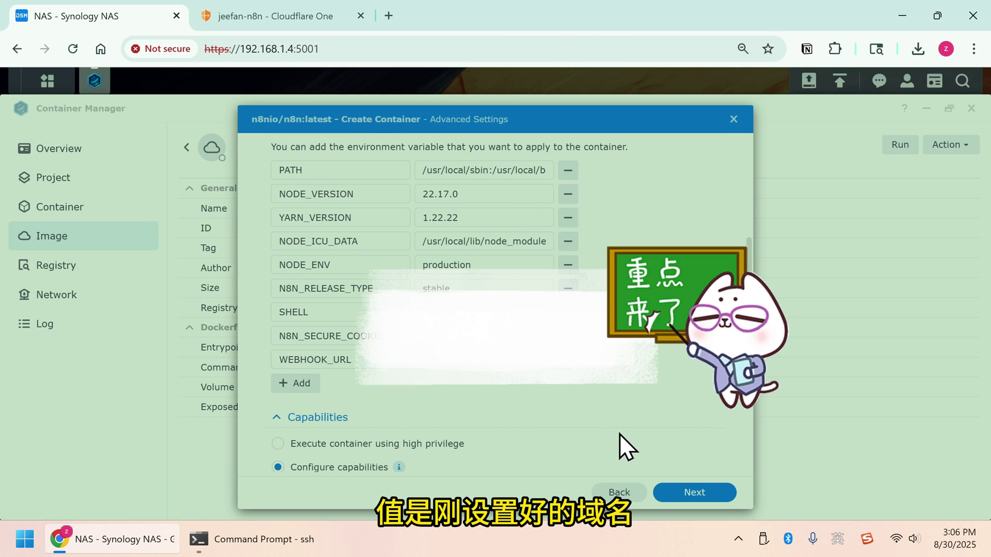
pyautogui.scroll(-5, 663, 464)
pyautogui.click(697, 493)
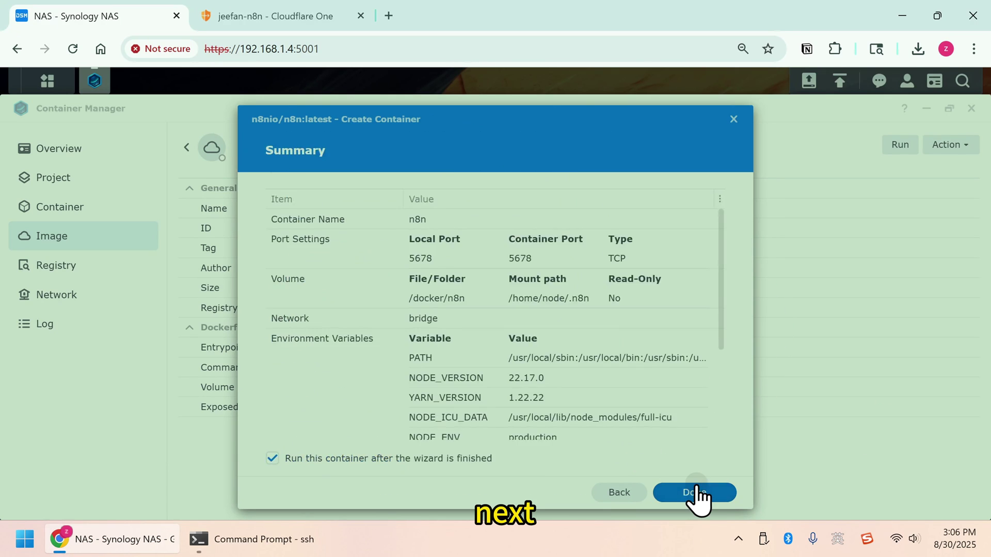
pyautogui.scroll(-5, 692, 490)
pyautogui.click(692, 492)
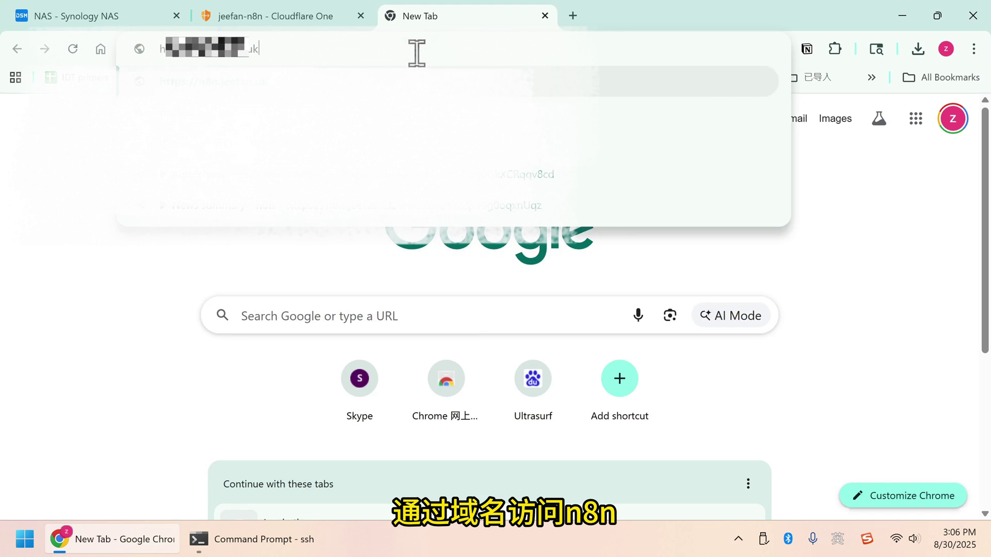
# Step: Open n8n through the tunnel domain and start a new workflow
pyautogui.press('Return')
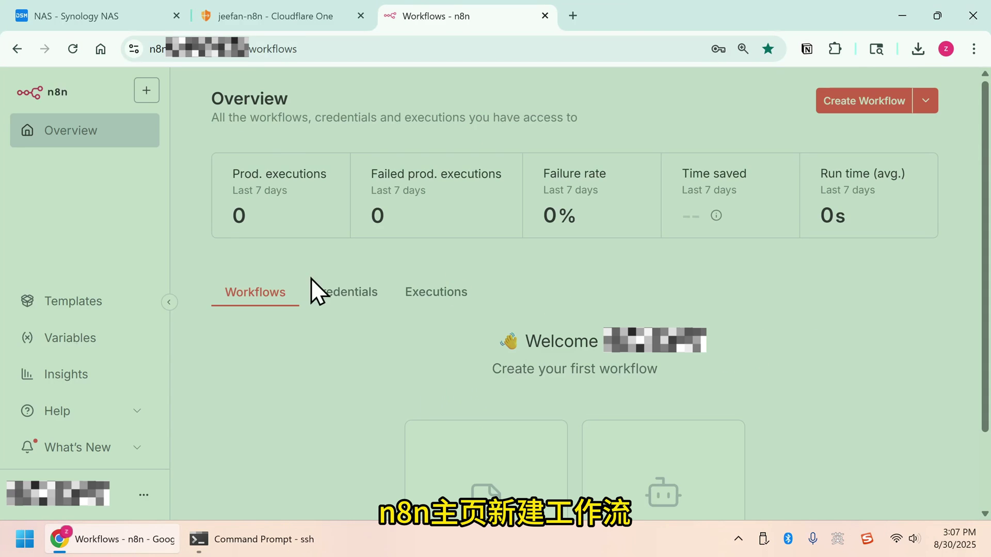
pyautogui.click(146, 90)
pyautogui.click(189, 128)
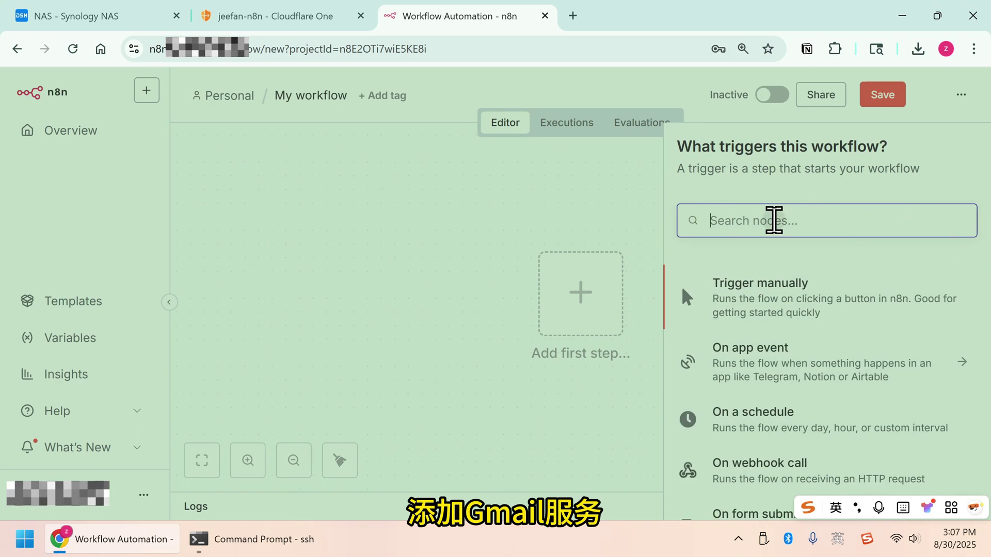
# Step: Add a Gmail Send a message step and begin creating a new Gmail credential
pyautogui.write('gmail')
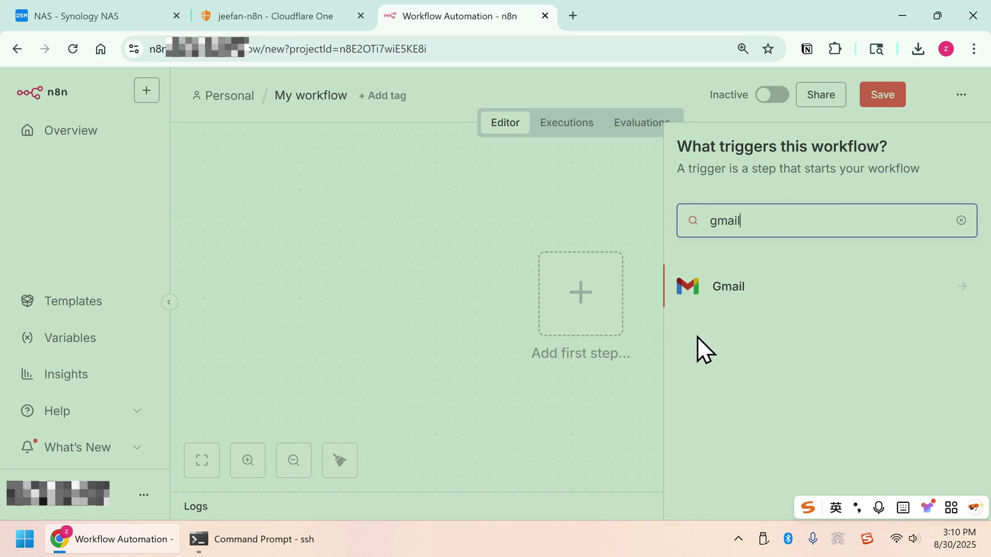
pyautogui.click(725, 285)
pyautogui.scroll(-5, 792, 386)
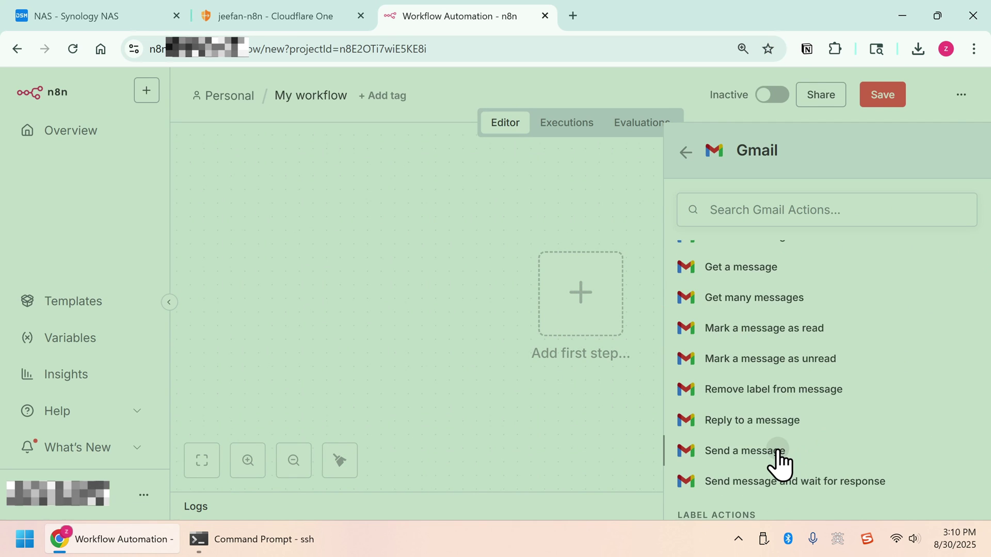
pyautogui.click(779, 460)
pyautogui.click(568, 262)
pyautogui.click(531, 305)
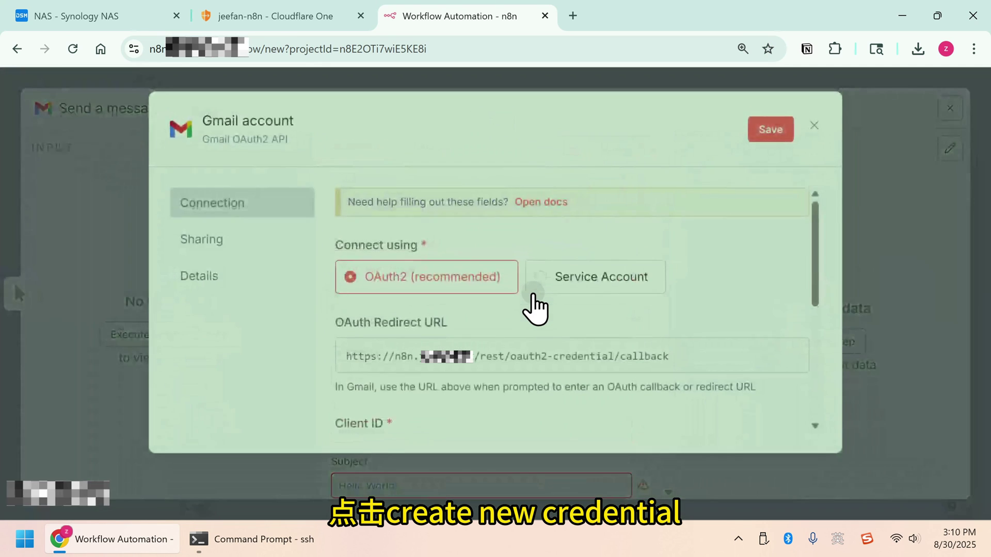
pyautogui.scroll(-5, 575, 323)
pyautogui.scroll(4, 588, 343)
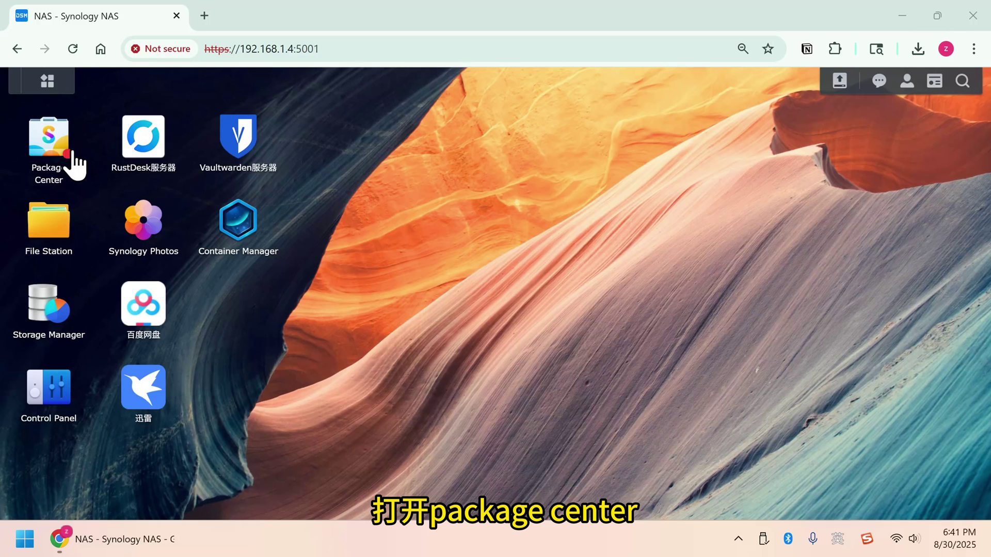
# Step: Search Package Center for tailscale, then launch the installed Tailscale app from the main menu
pyautogui.click(61, 161)
pyautogui.click(320, 144)
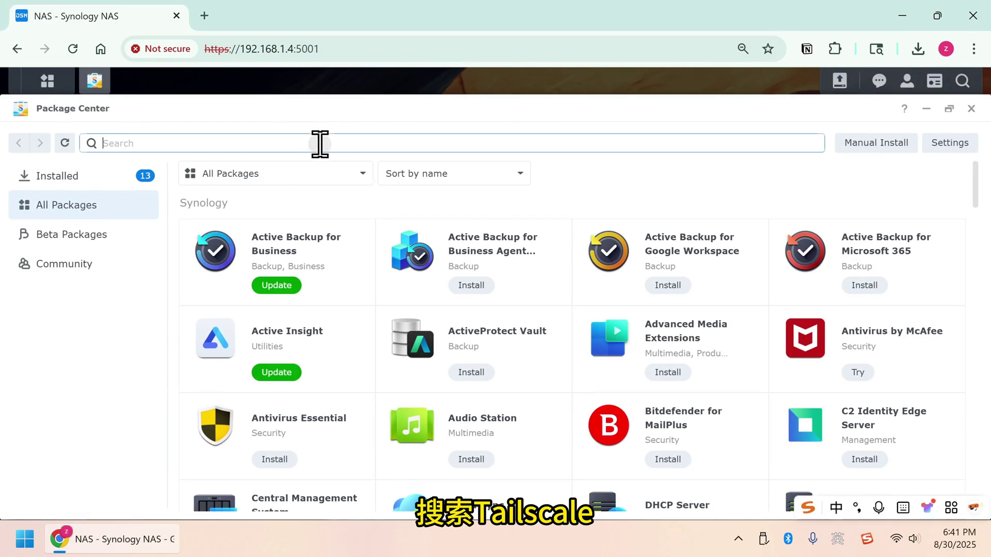
pyautogui.write('tailscale')
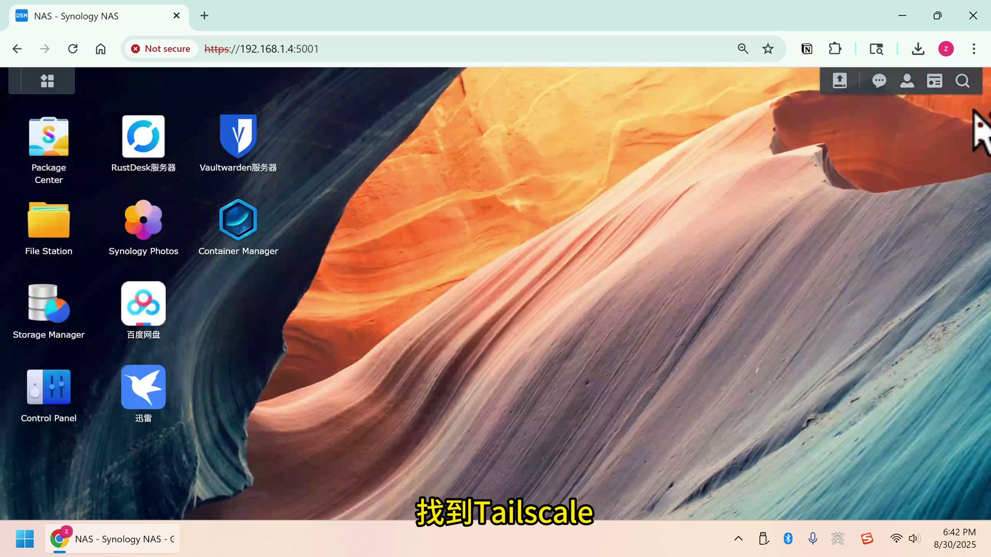
pyautogui.click(47, 81)
pyautogui.scroll(-3, 567, 362)
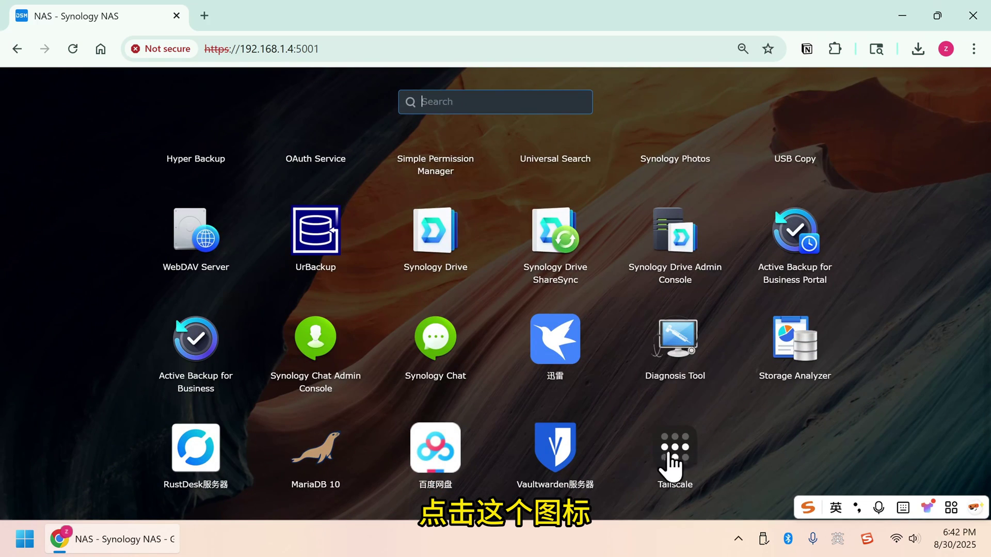
pyautogui.click(671, 454)
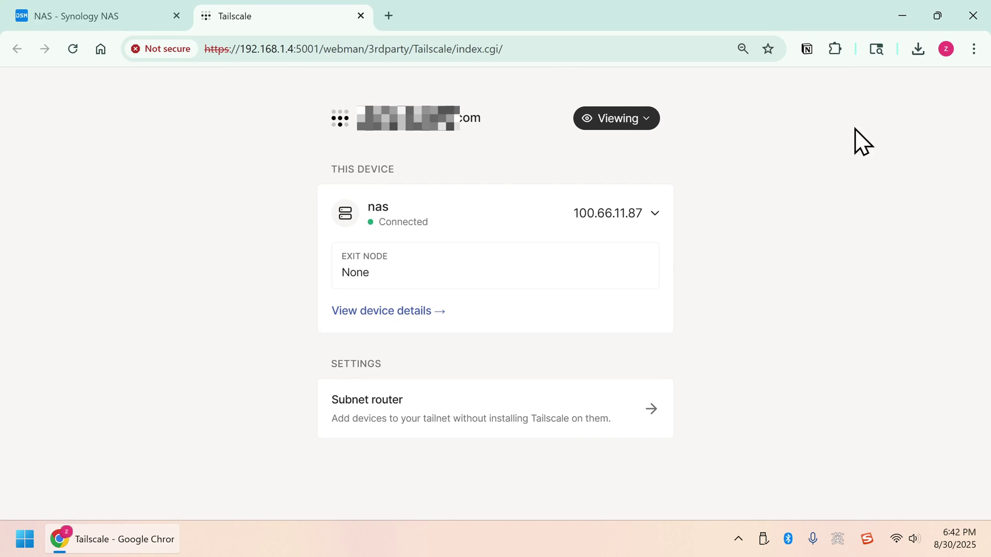
# Step: Copy the NAS's Tailscale IPv4 address 100.66.11.87
pyautogui.click(654, 214)
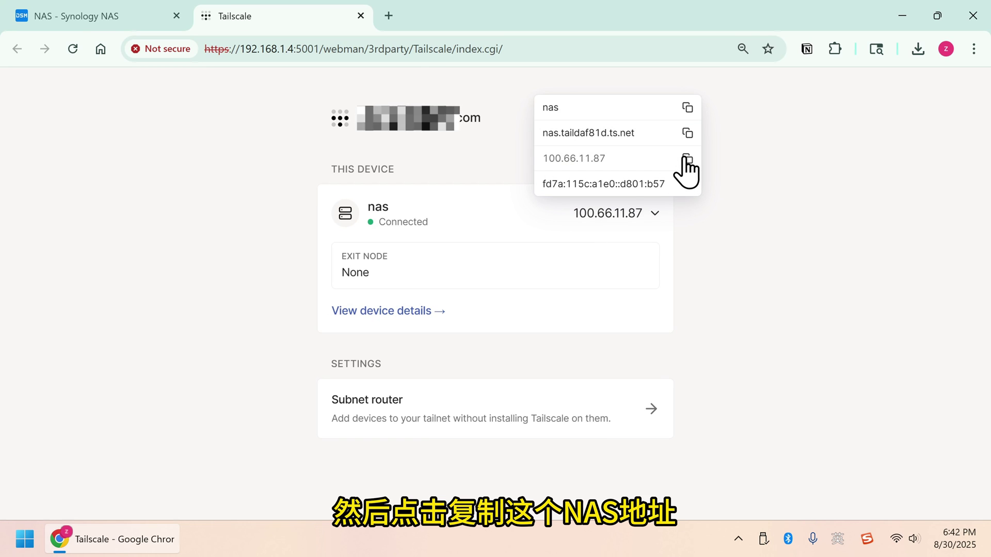
pyautogui.click(687, 159)
pyautogui.click(671, 215)
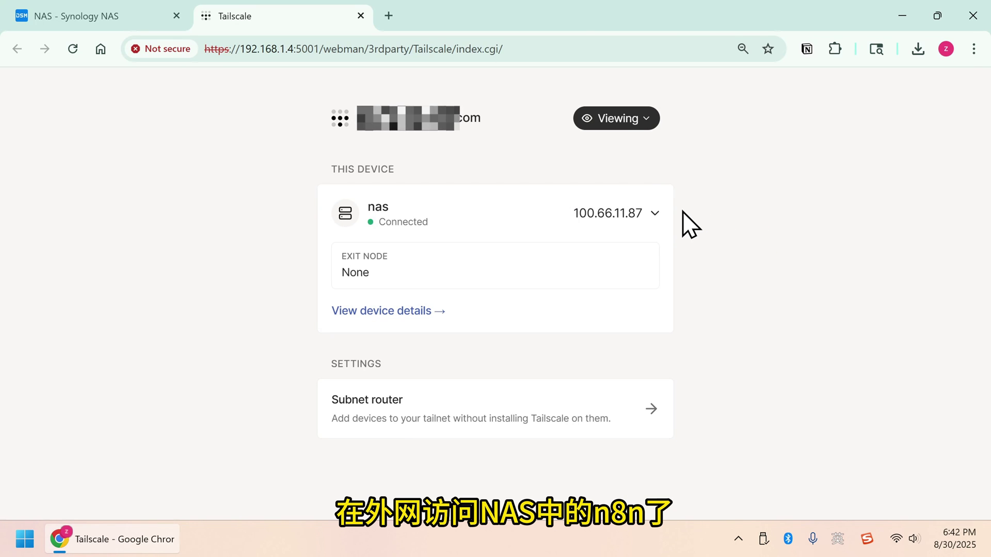
# Step: Load 100.66.11.87:5678 in a new browser tab
pyautogui.click(388, 15)
pyautogui.hotkey('ctrl', 'v')
pyautogui.click(444, 111)
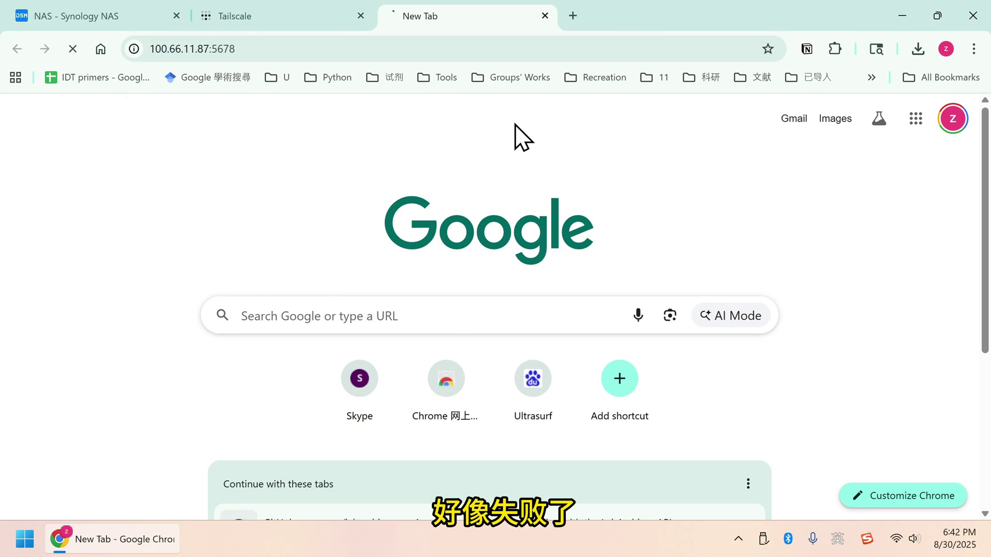
# Step: Launch this PC's Tailscale client, confirm it is connected at 100.83.40.113, and reload 100.66.11.87:5678
pyautogui.click(893, 19)
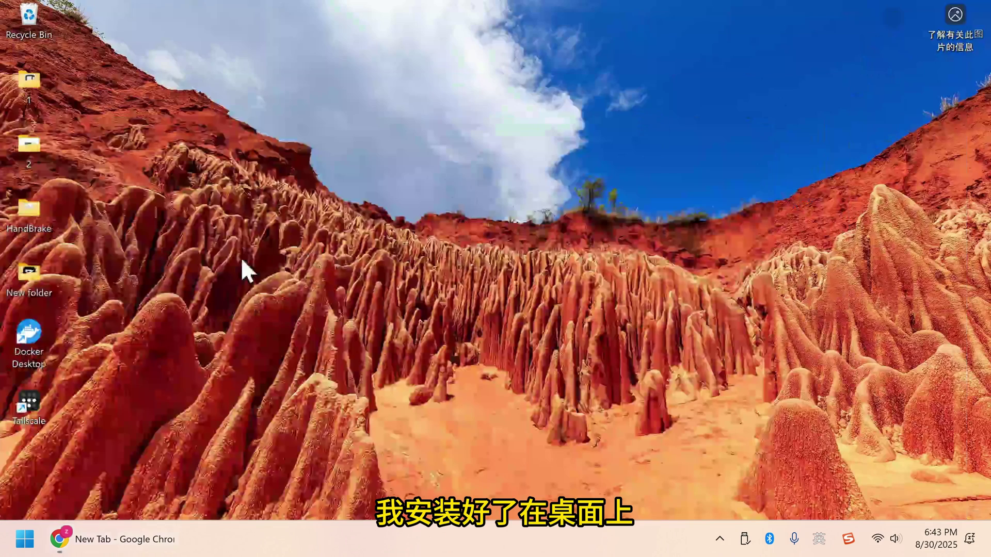
pyautogui.doubleClick(29, 408)
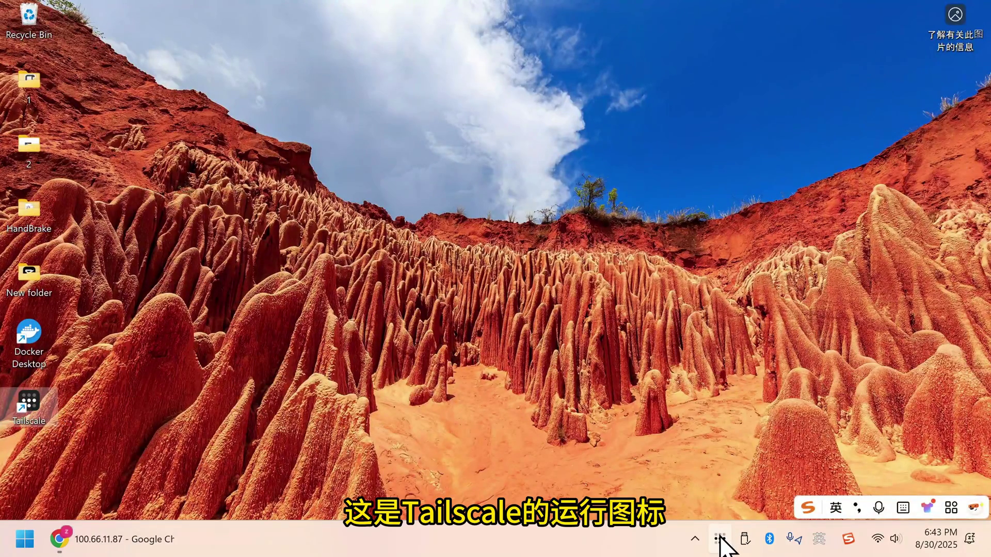
pyautogui.rightClick(720, 539)
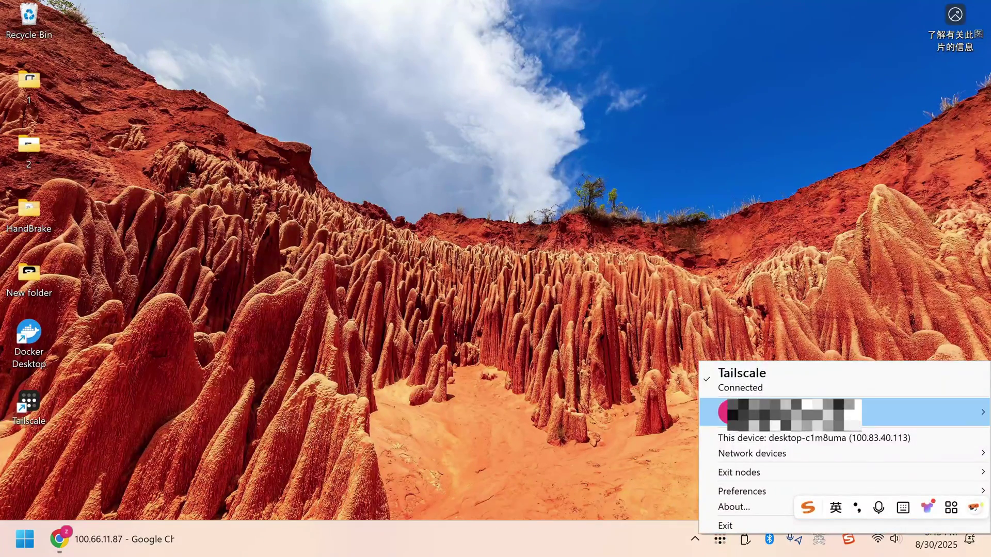
pyautogui.moveTo(827, 431)
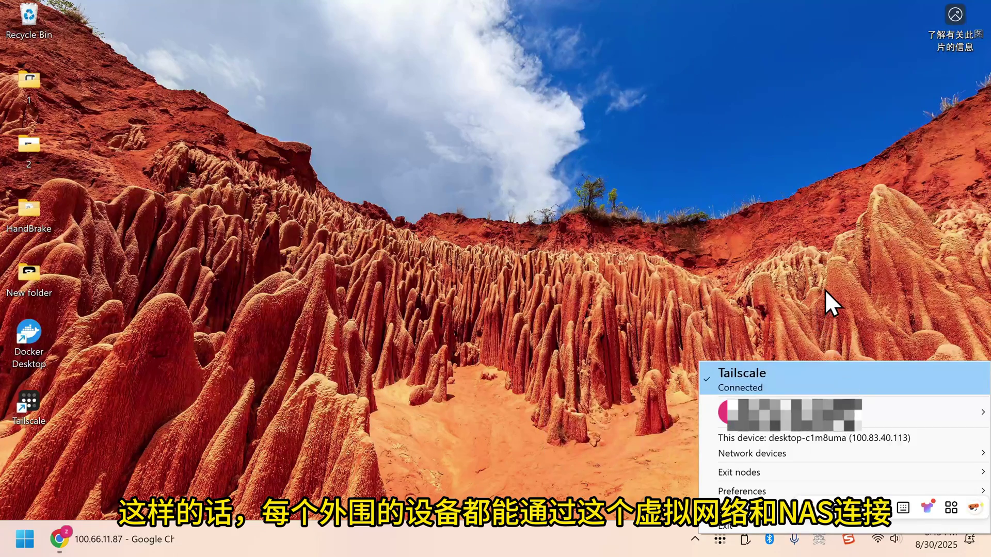
pyautogui.click(795, 309)
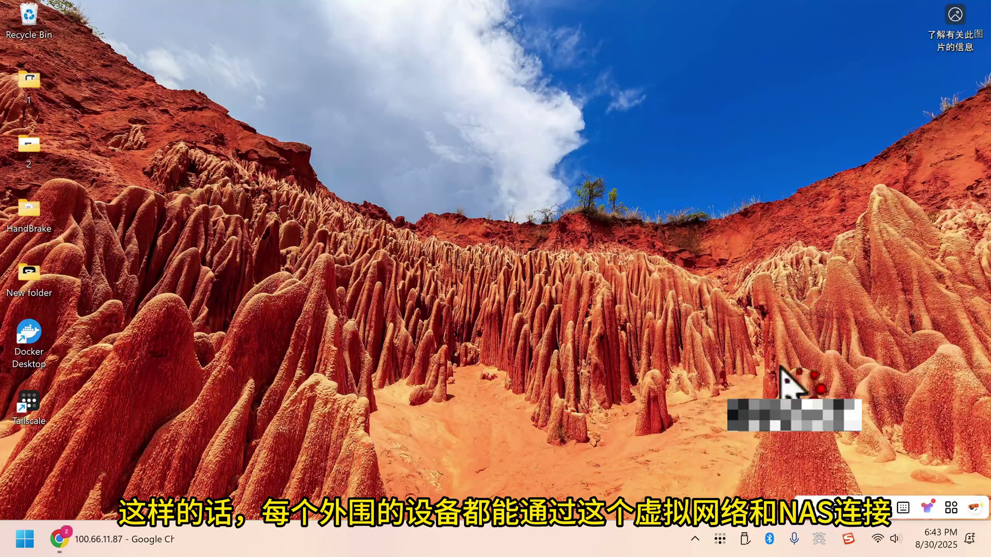
pyautogui.click(721, 540)
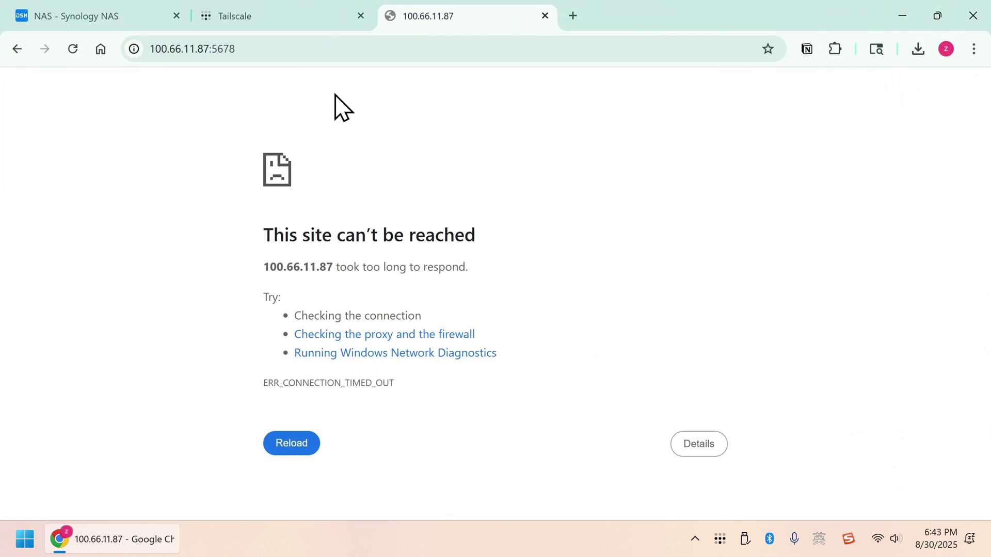
pyautogui.press('F5')
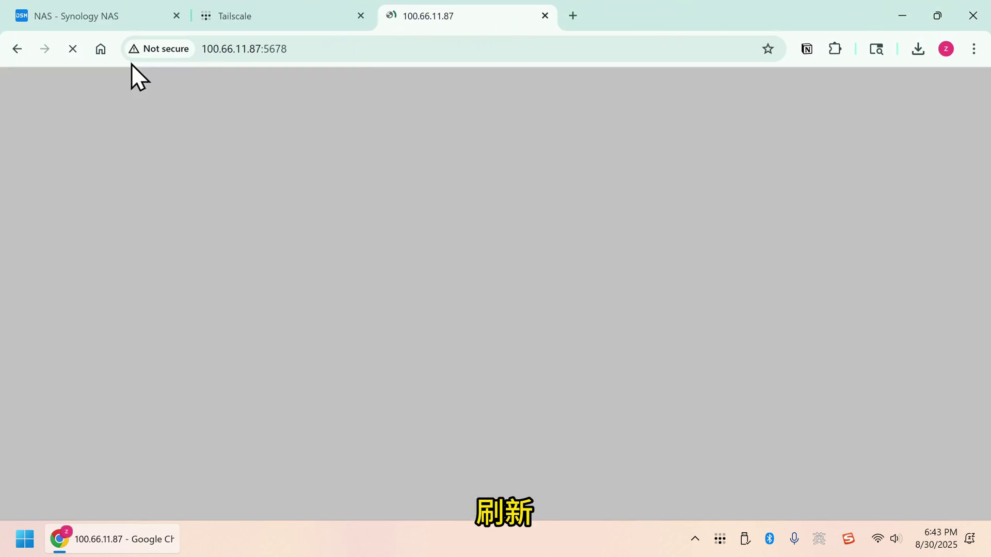